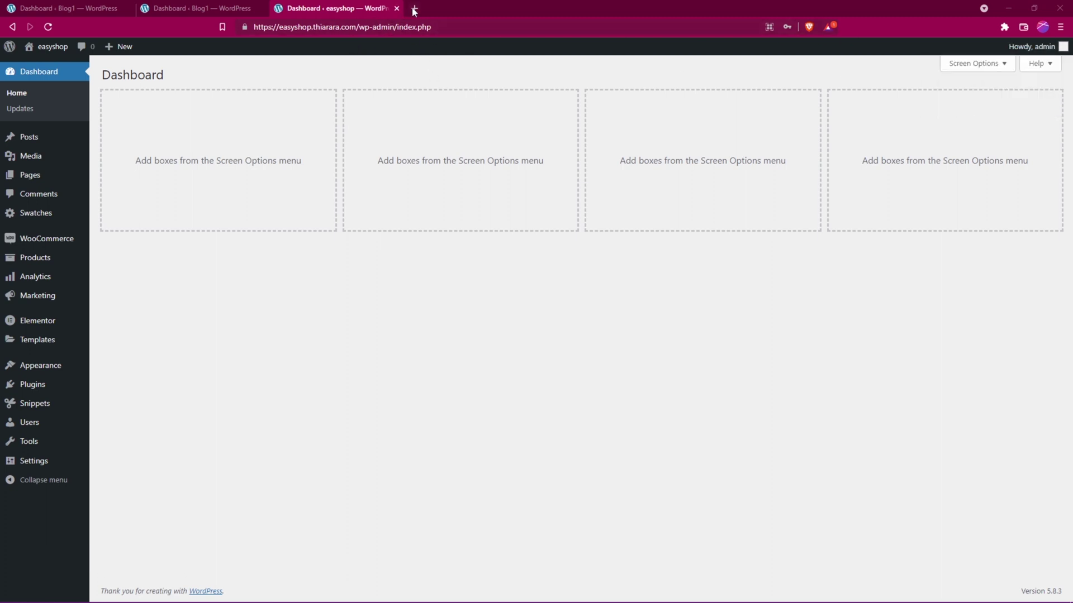
# Highlight wp-admin in the easyshop dashboard's address and load blog1.thiarara.com in a new private window.
pyautogui.doubleClick(364, 27)
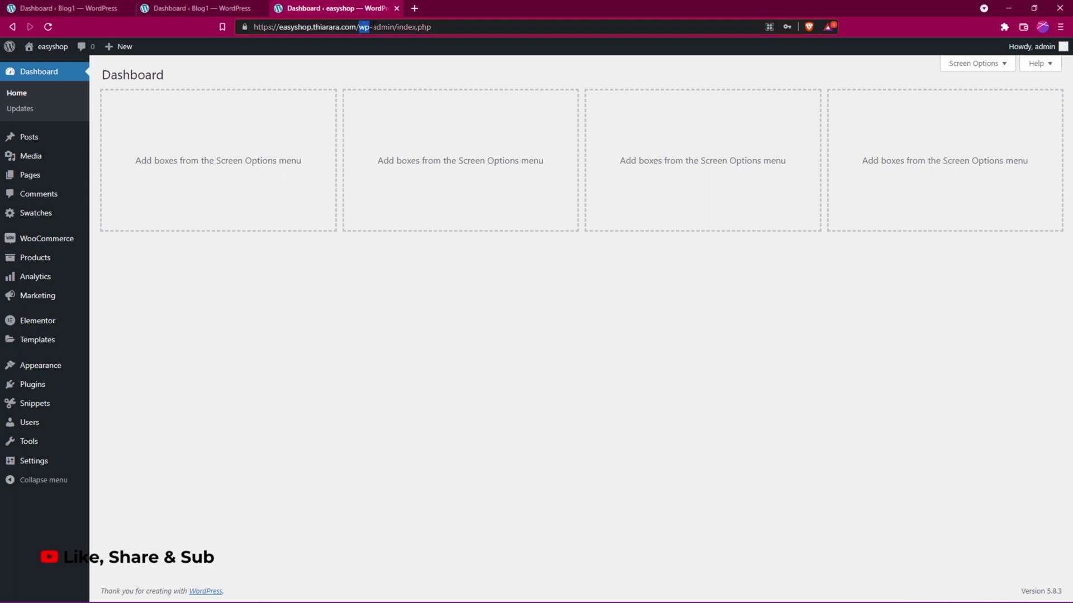
pyautogui.moveTo(370, 27); pyautogui.dragTo(391, 27)
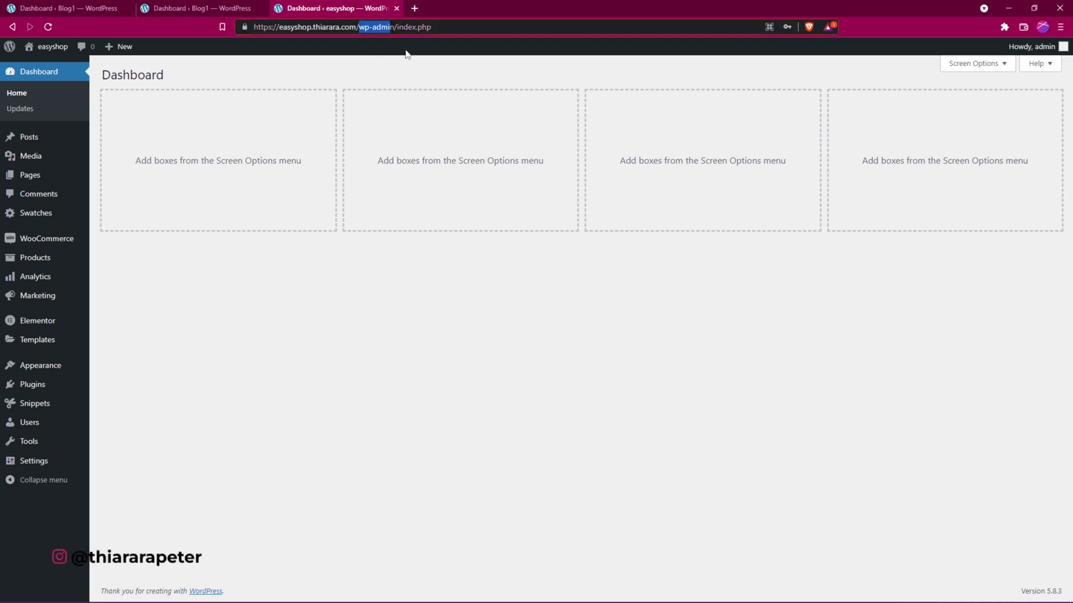
pyautogui.hotkey('ctrl', 'shift', 'n')
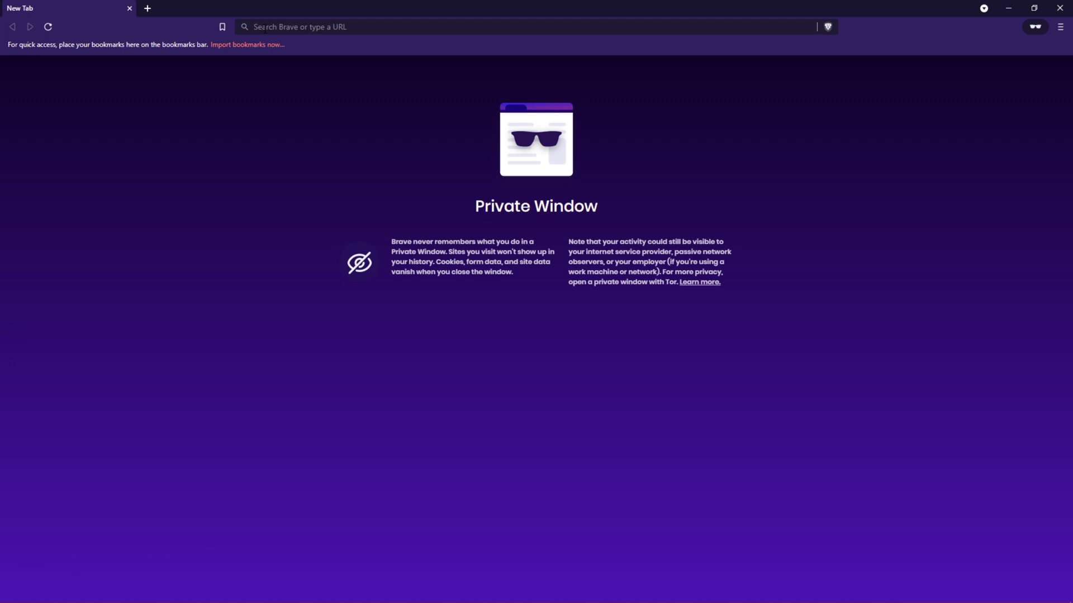
pyautogui.click(265, 28)
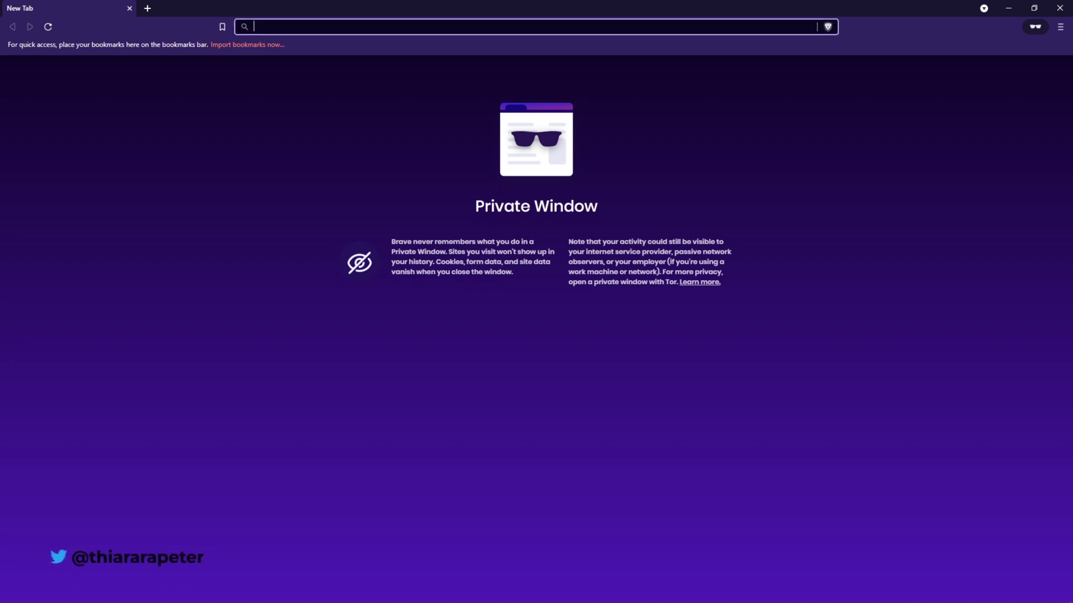
pyautogui.write('blog1.thiarara.com/newlogin')
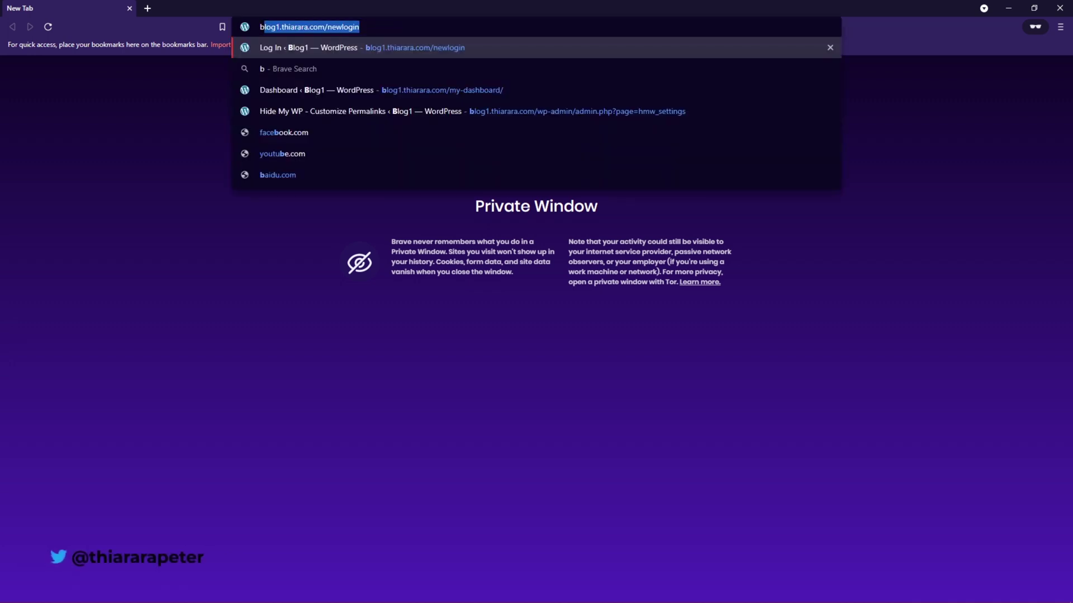
pyautogui.press('End')
pyautogui.hotkey('ctrl', 'shift', 'Left')
pyautogui.press('BackSpace')
pyautogui.press('Return')
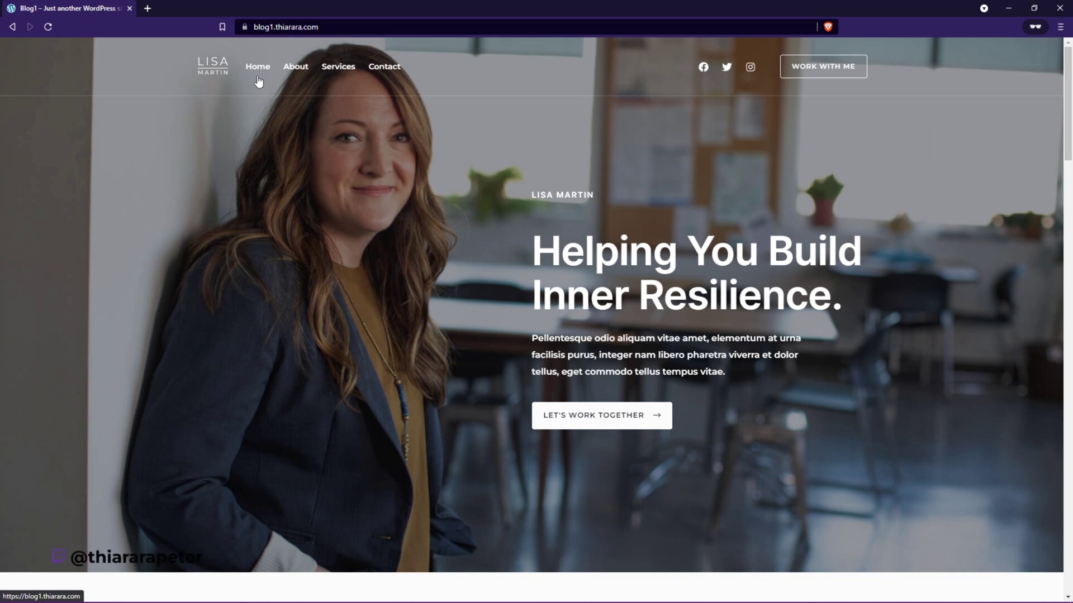
# Load the blog's custom login page at blog1.thiarara.com/newlogin.
pyautogui.click(333, 27)
pyautogui.press('End')
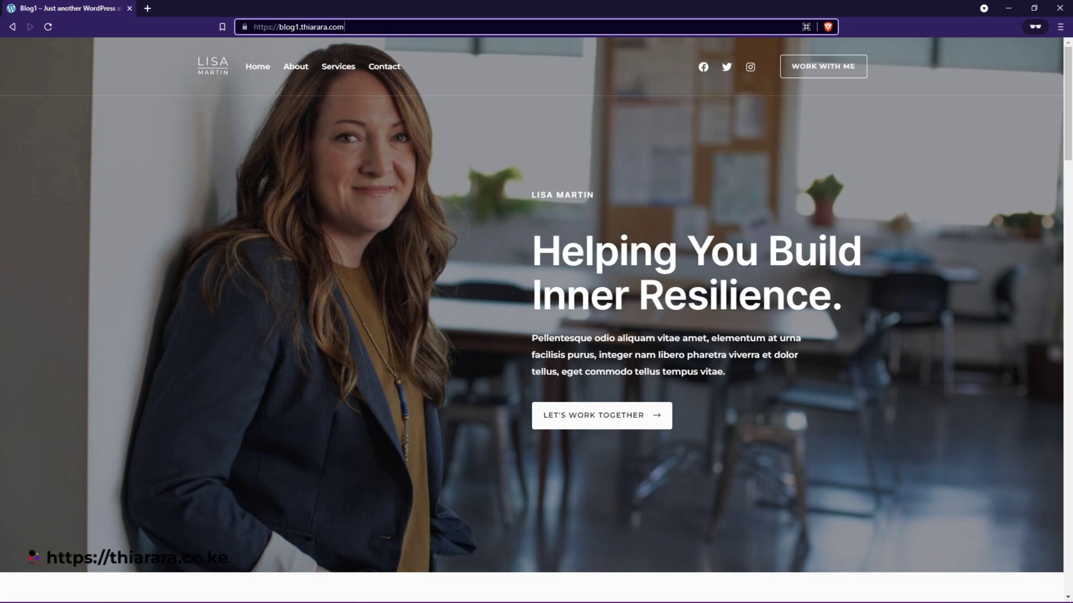
pyautogui.write('/newlogin')
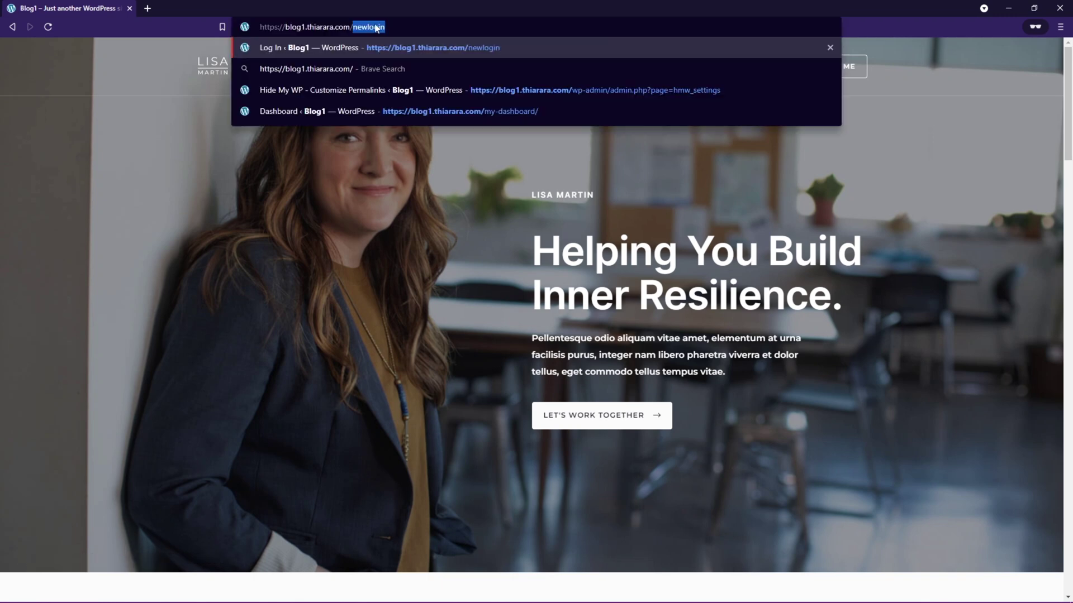
pyautogui.press('Return')
# Log in to the blog with the saved user1 username and password, and highlight the my-dashboard path in the address.
pyautogui.click(473, 219)
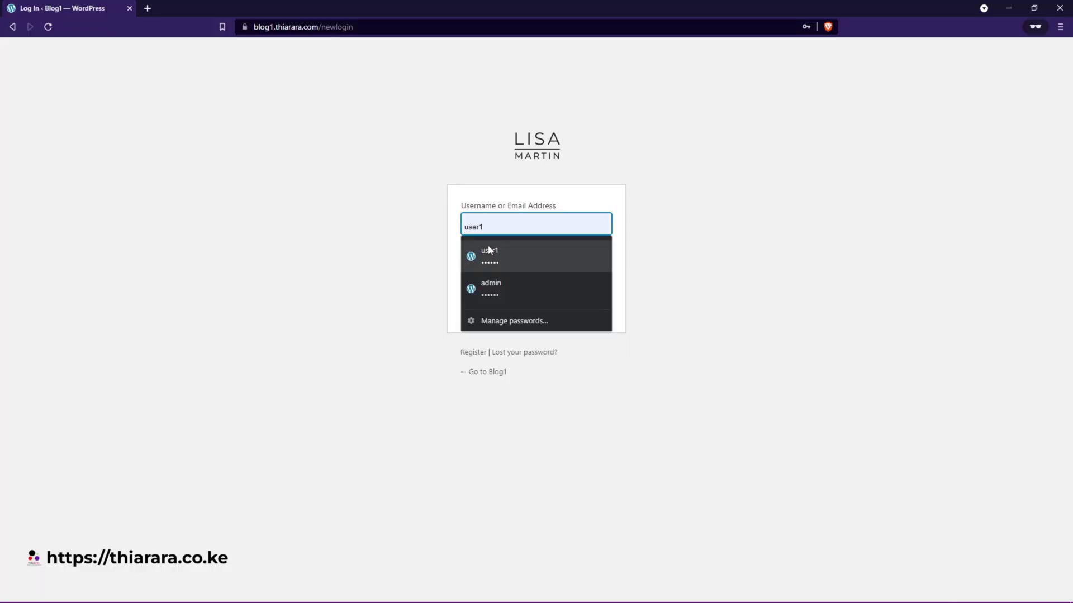
pyautogui.click(492, 253)
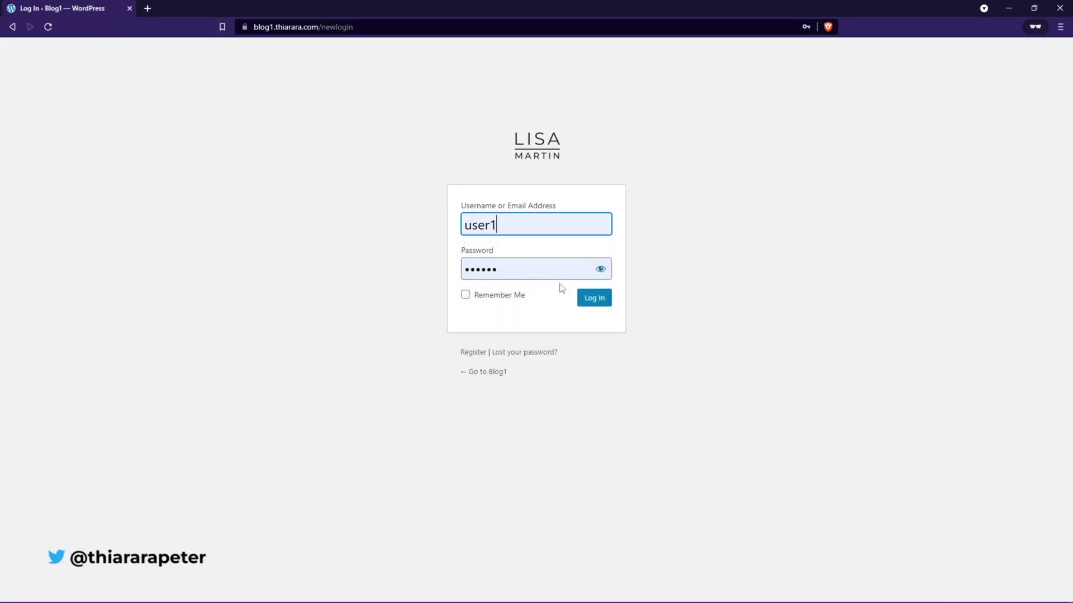
pyautogui.click(584, 299)
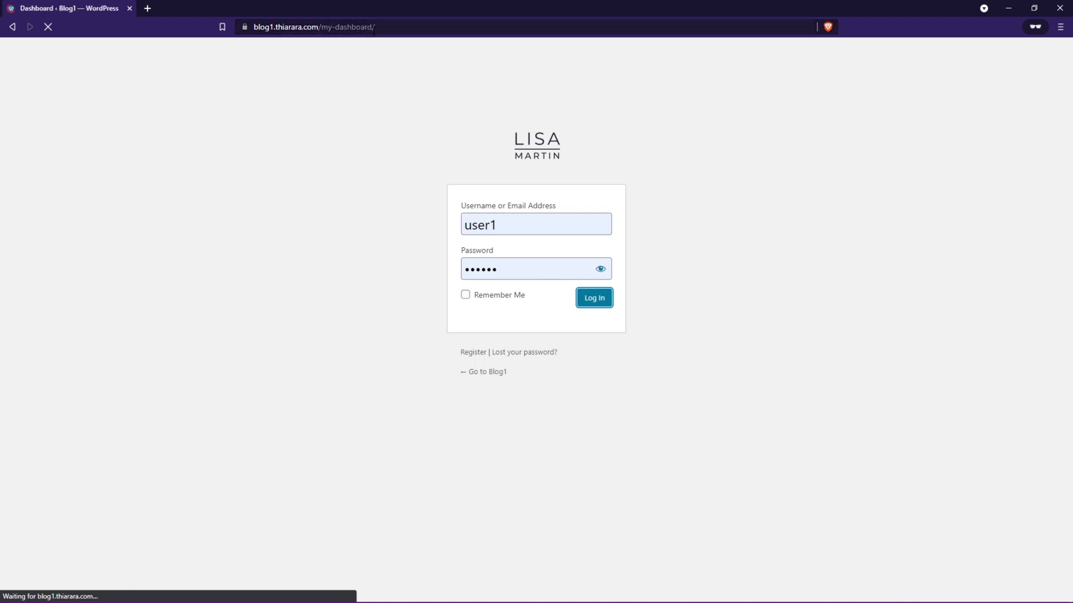
pyautogui.moveTo(321, 27); pyautogui.dragTo(374, 26)
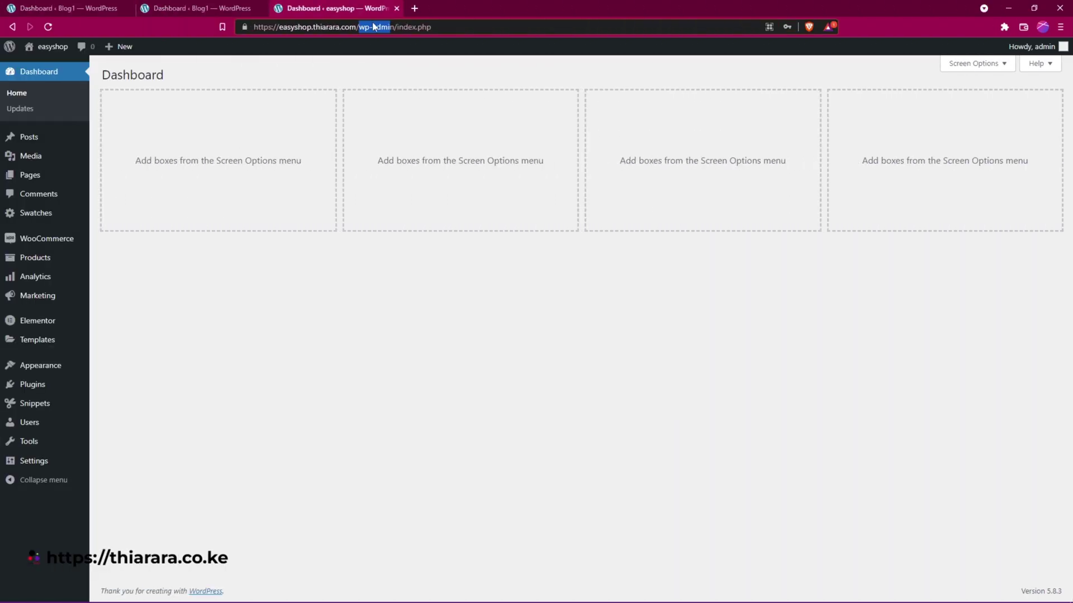
# On the easyshop site, open the page for adding plugins and search for "hide wp".
pyautogui.click(313, 380)
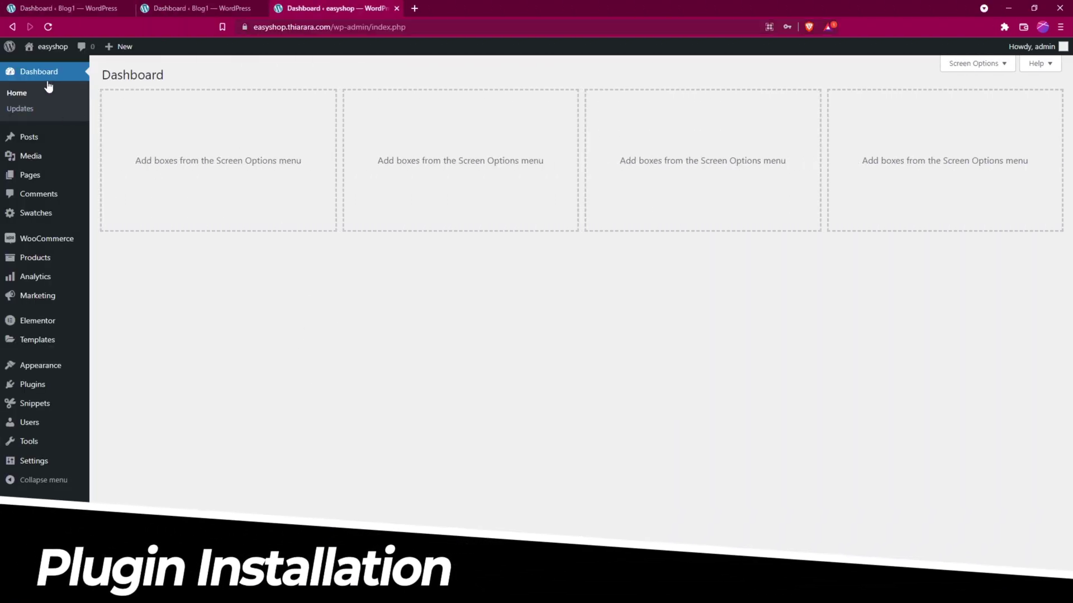
pyautogui.moveTo(35, 392)
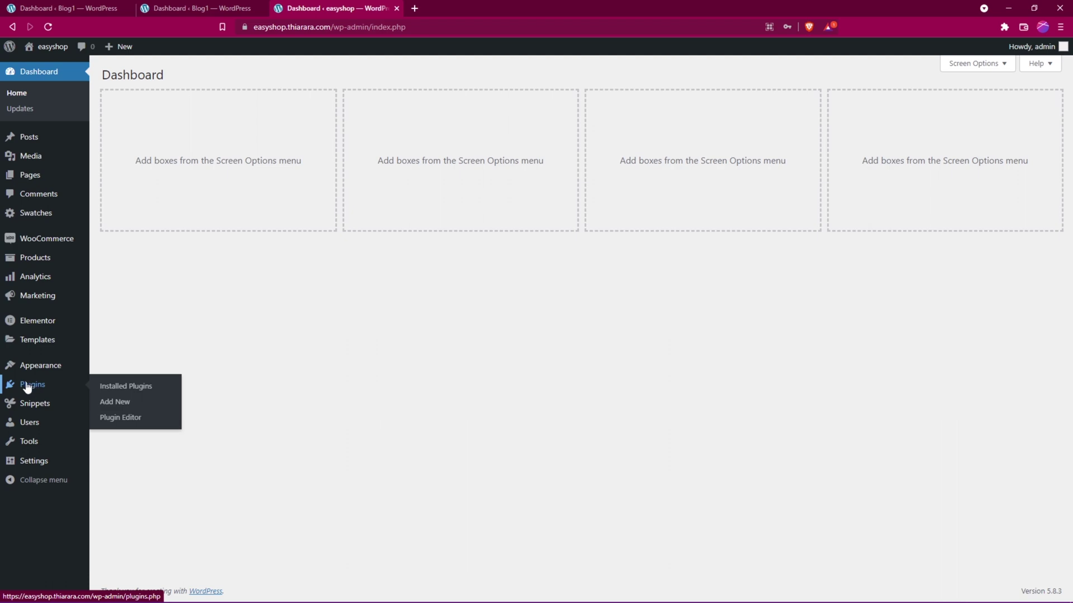
pyautogui.click(117, 407)
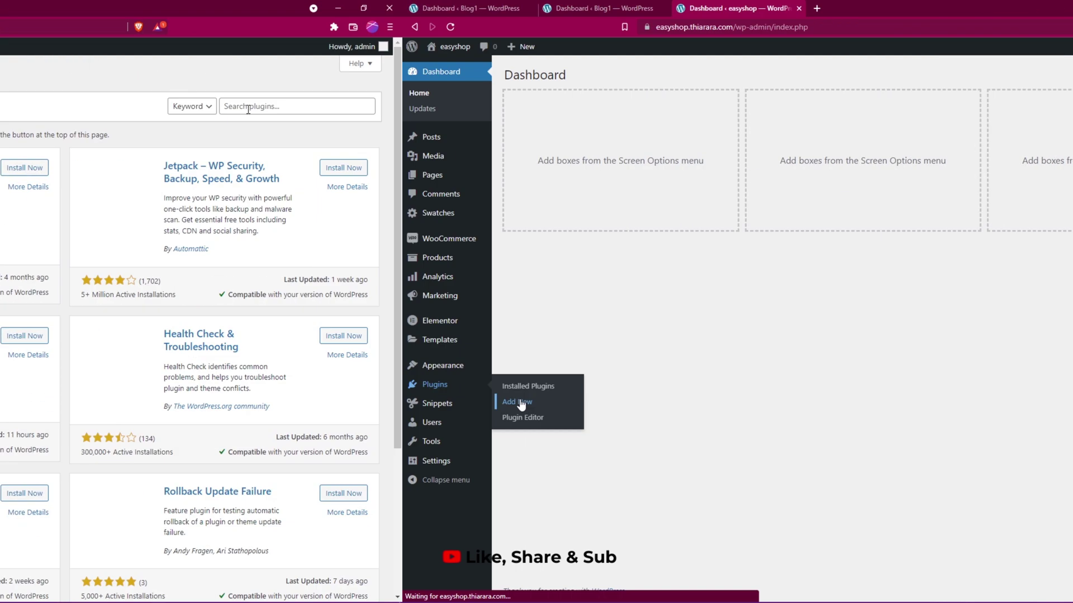
pyautogui.click(920, 107)
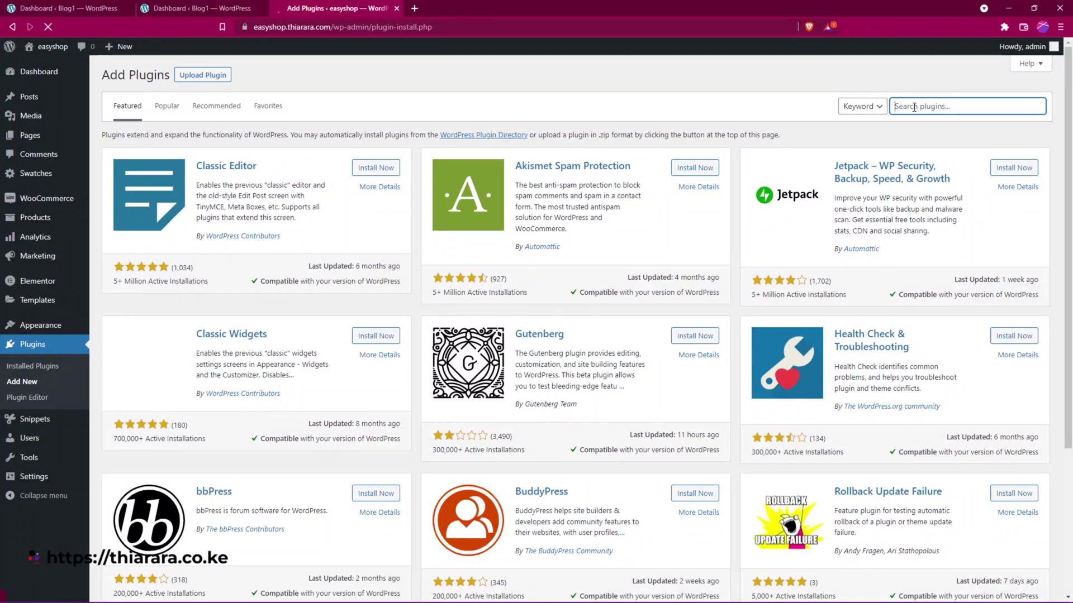
pyautogui.write('hide')
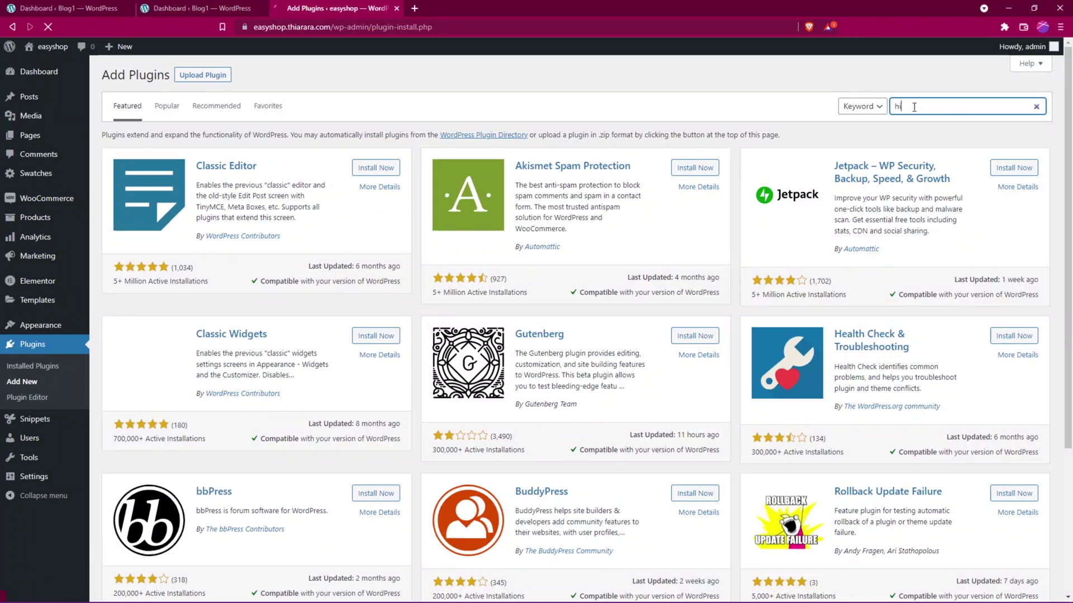
pyautogui.write(' wp')
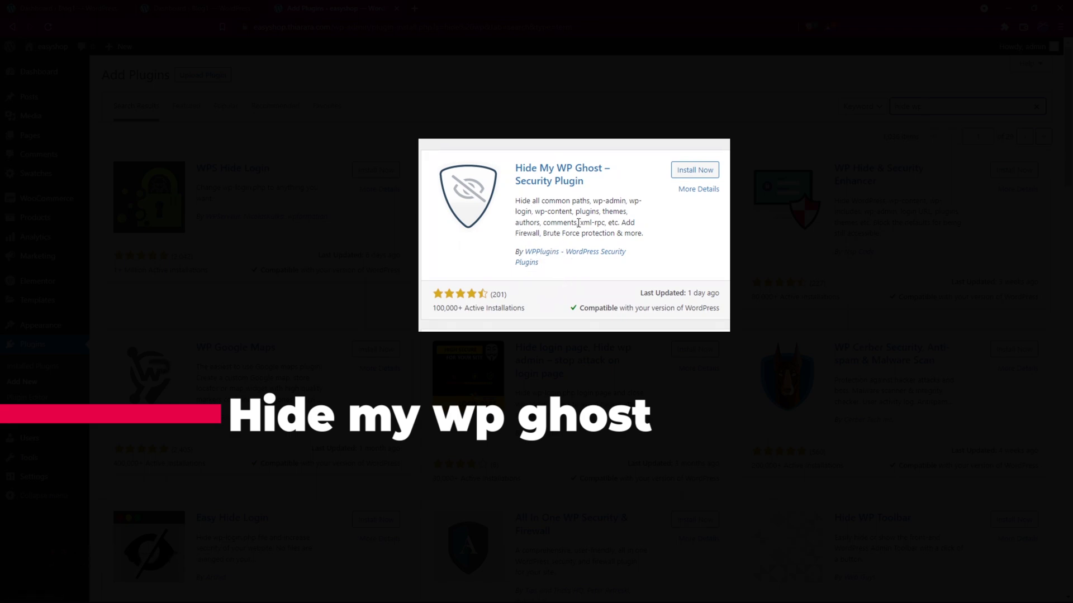
# Install and activate the Hide My WP Ghost – Security Plugin, checking its installation count and last update meanwhile.
pyautogui.click(693, 172)
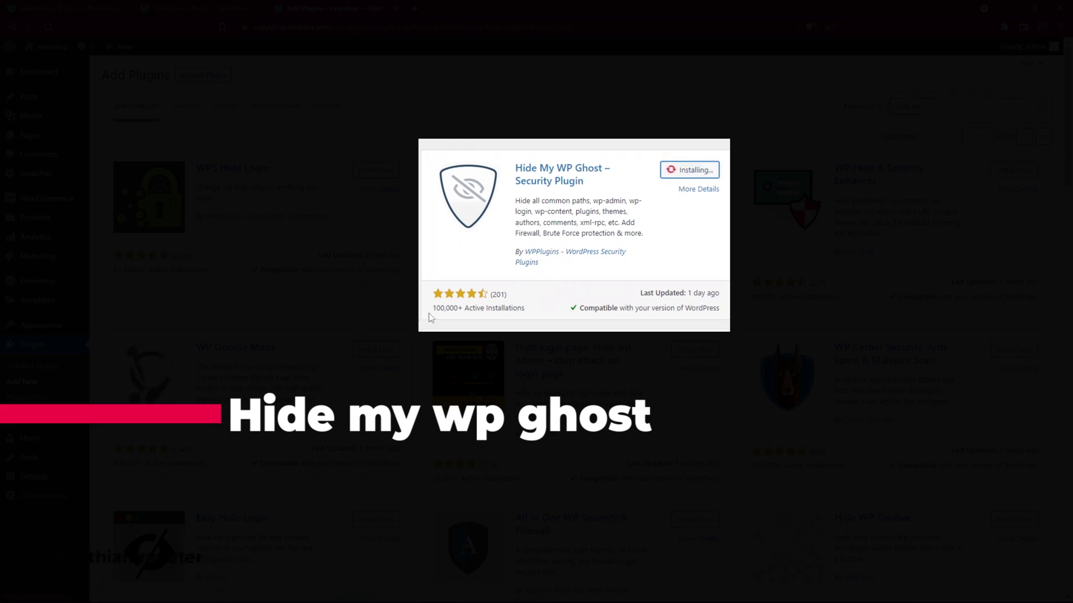
pyautogui.moveTo(433, 308); pyautogui.dragTo(458, 307)
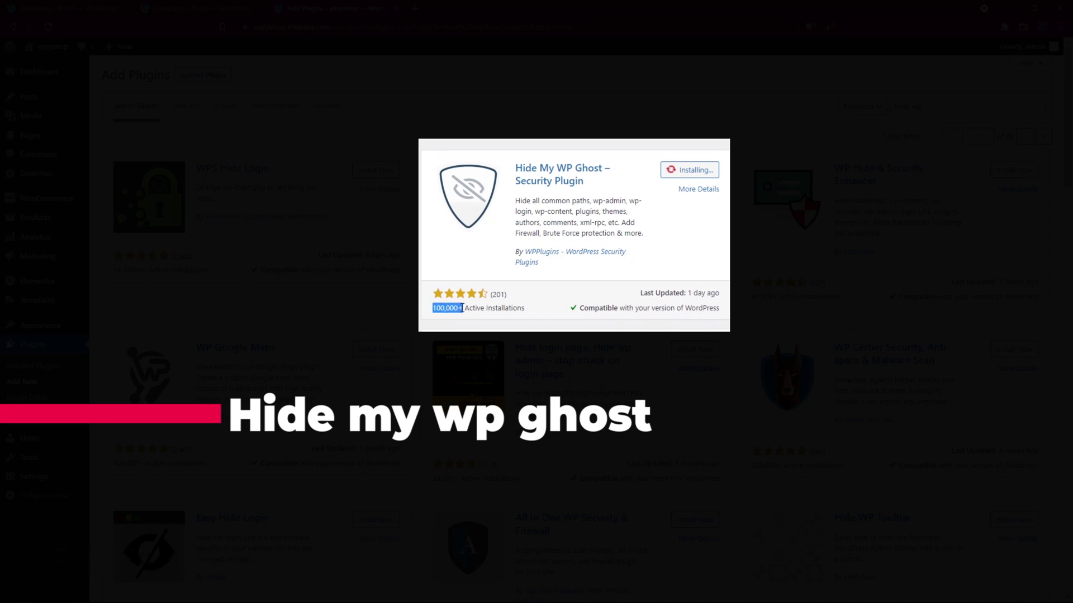
pyautogui.moveTo(681, 293); pyautogui.dragTo(514, 271)
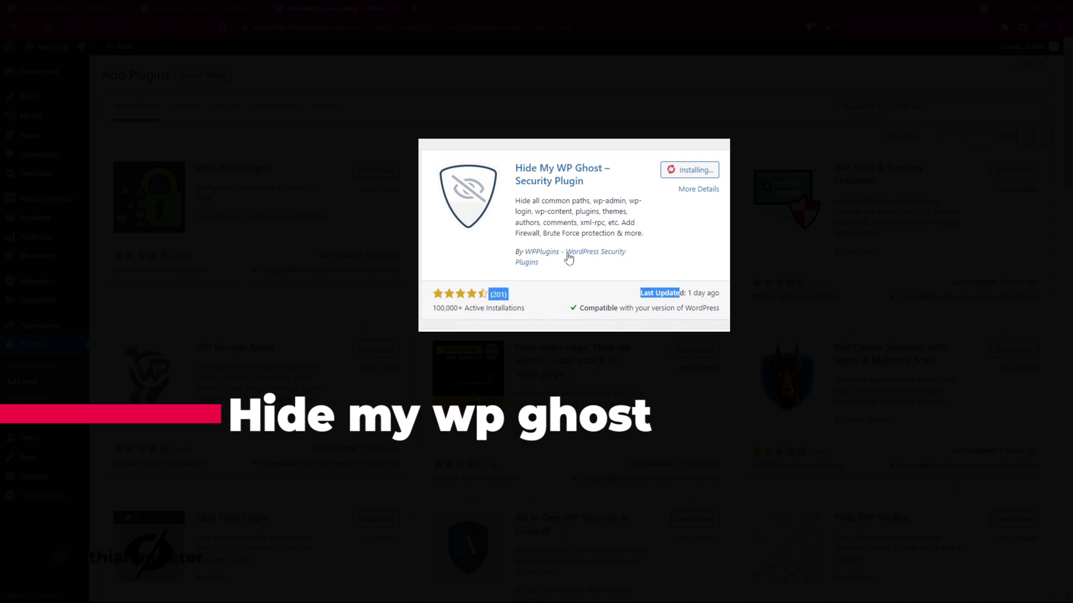
pyautogui.click(698, 226)
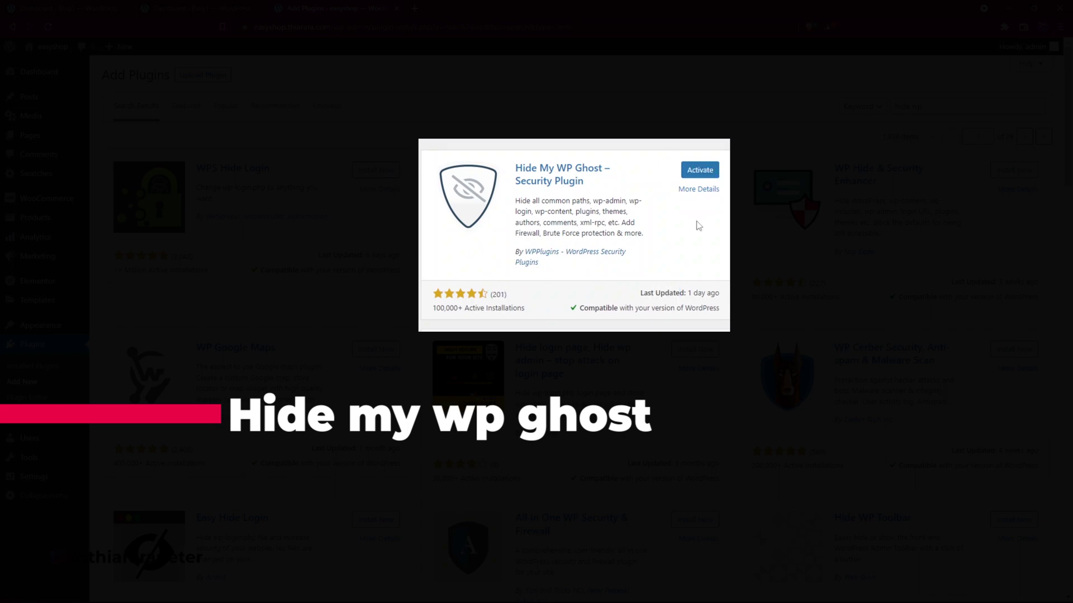
pyautogui.click(700, 174)
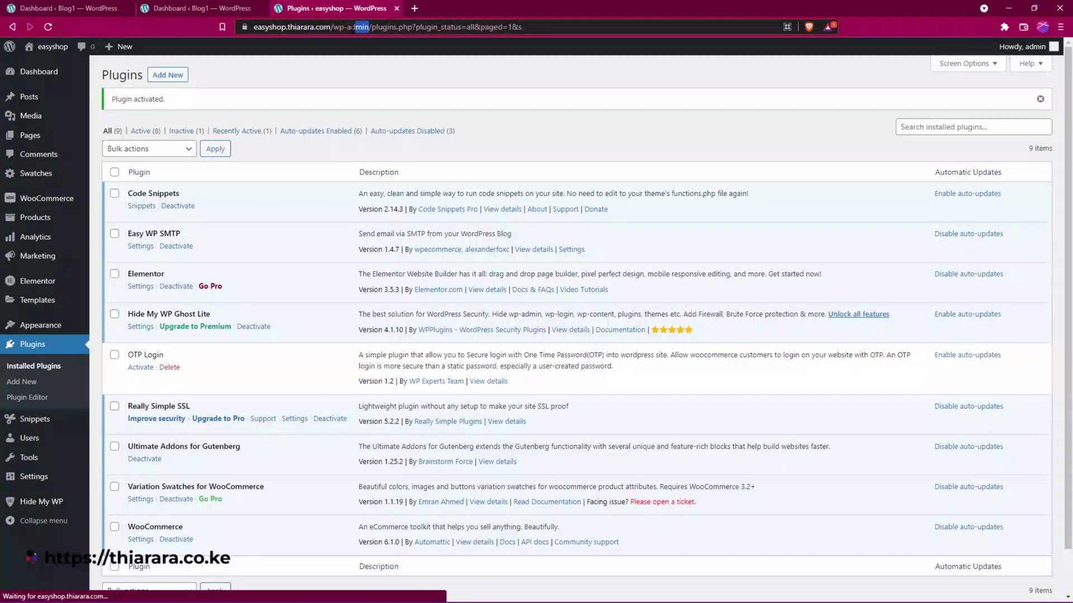
pyautogui.moveTo(369, 26); pyautogui.dragTo(261, 32)
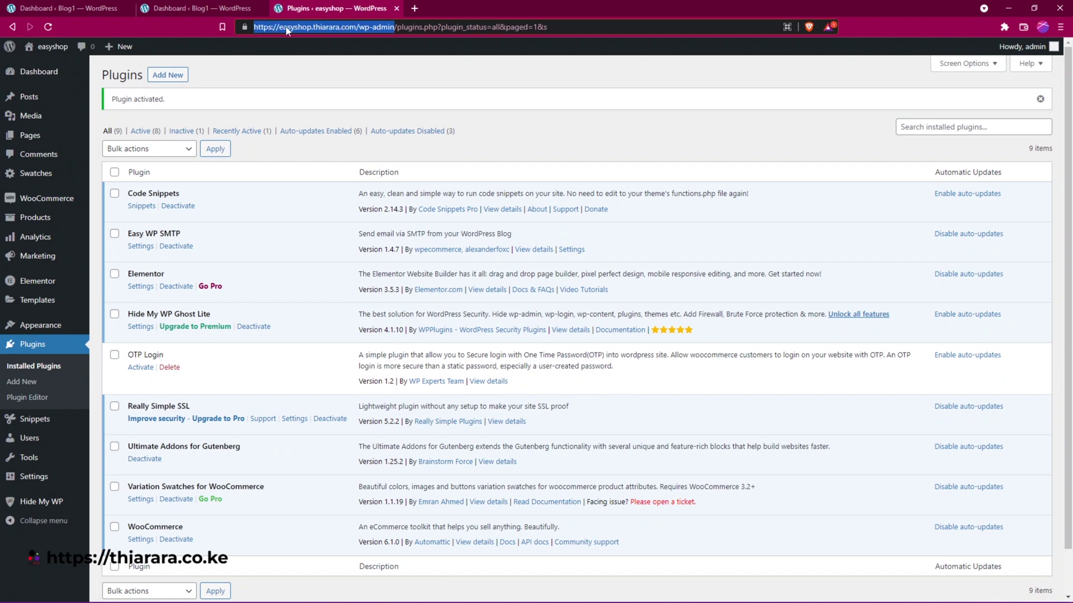
pyautogui.rightClick(286, 28)
pyautogui.click(311, 87)
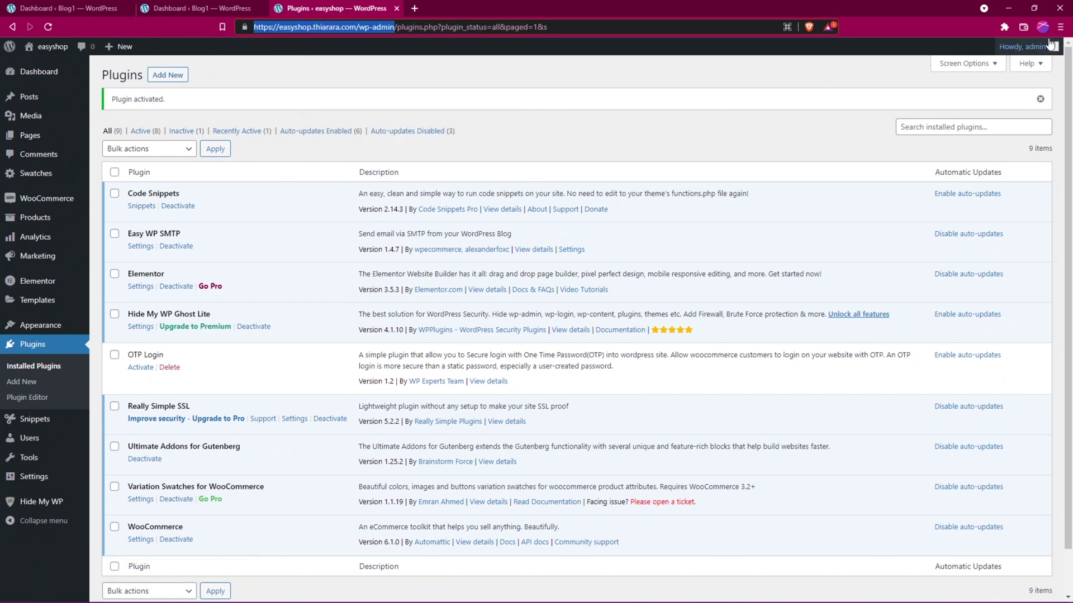
pyautogui.hotkey('ctrl', 'shift', 'n')
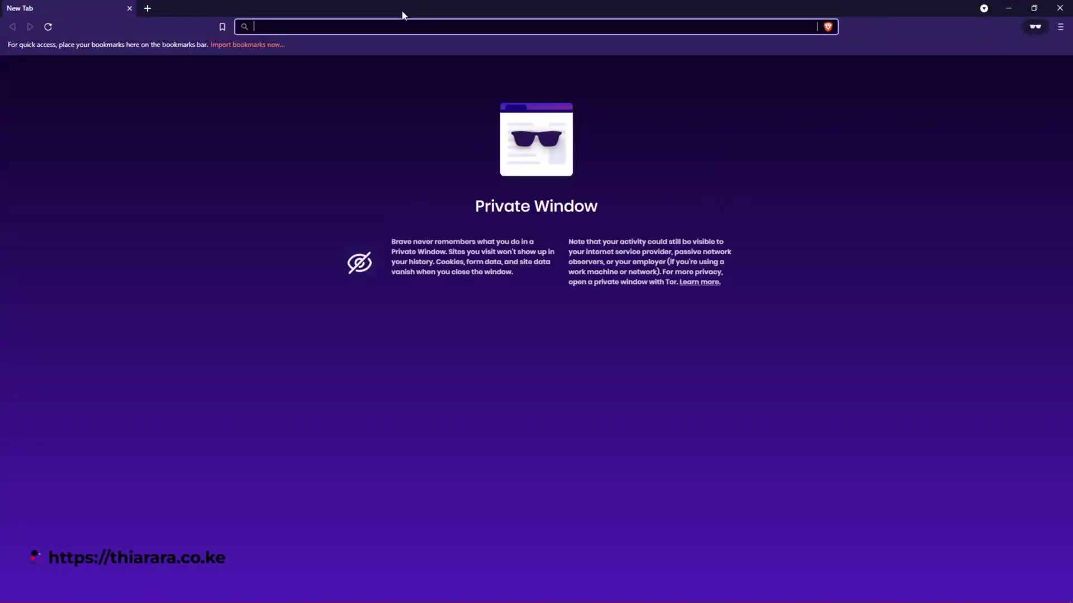
pyautogui.hotkey('ctrl', 'v')
pyautogui.press('Return')
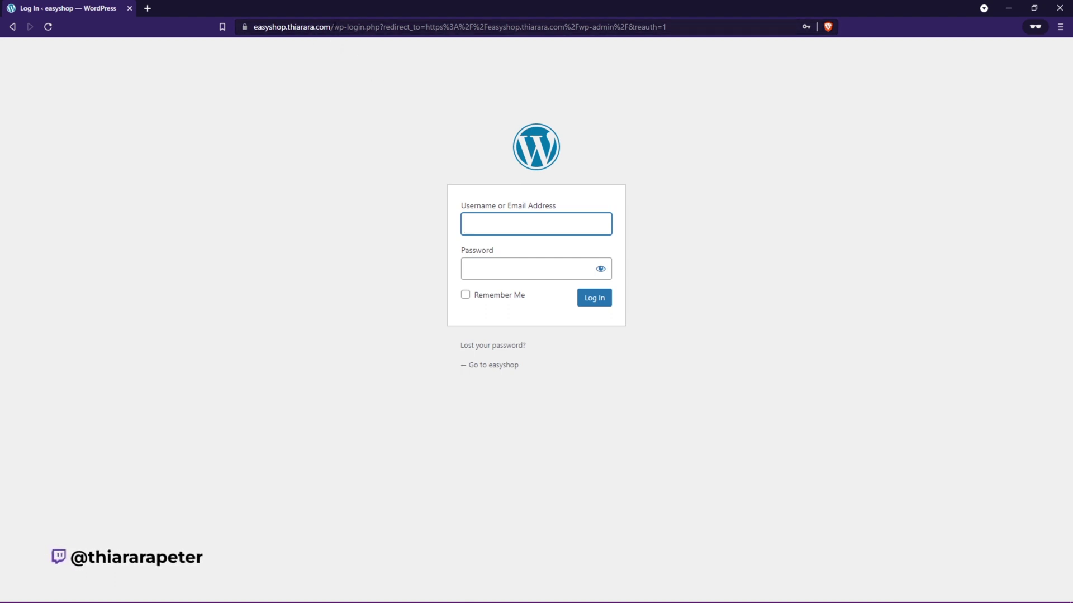
# Examine the wp-login part of the login page's address and its username field, and close the private window.
pyautogui.moveTo(368, 27); pyautogui.dragTo(358, 46)
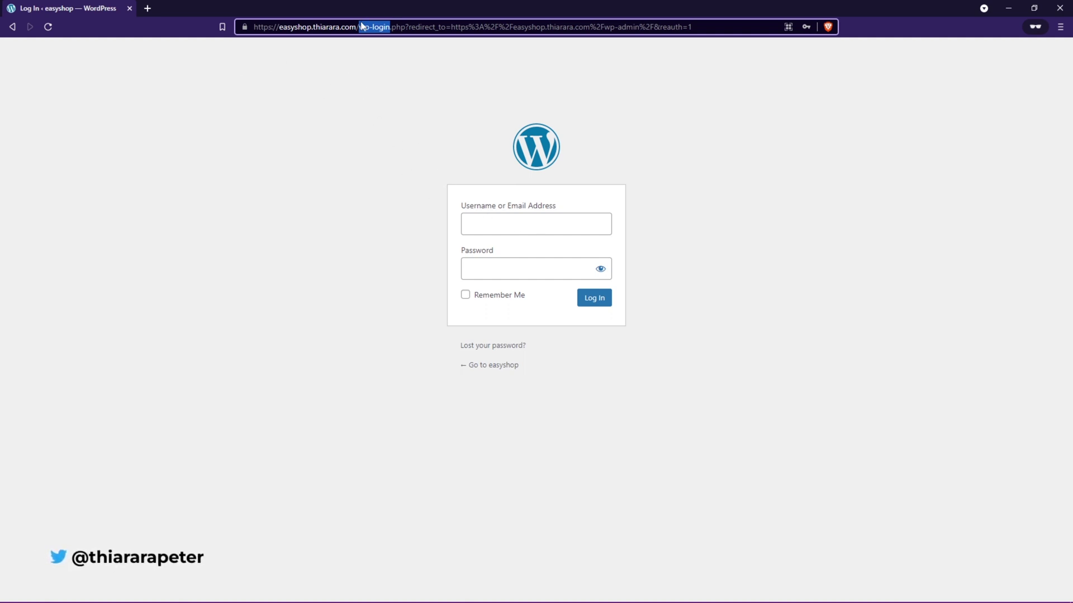
pyautogui.click(486, 215)
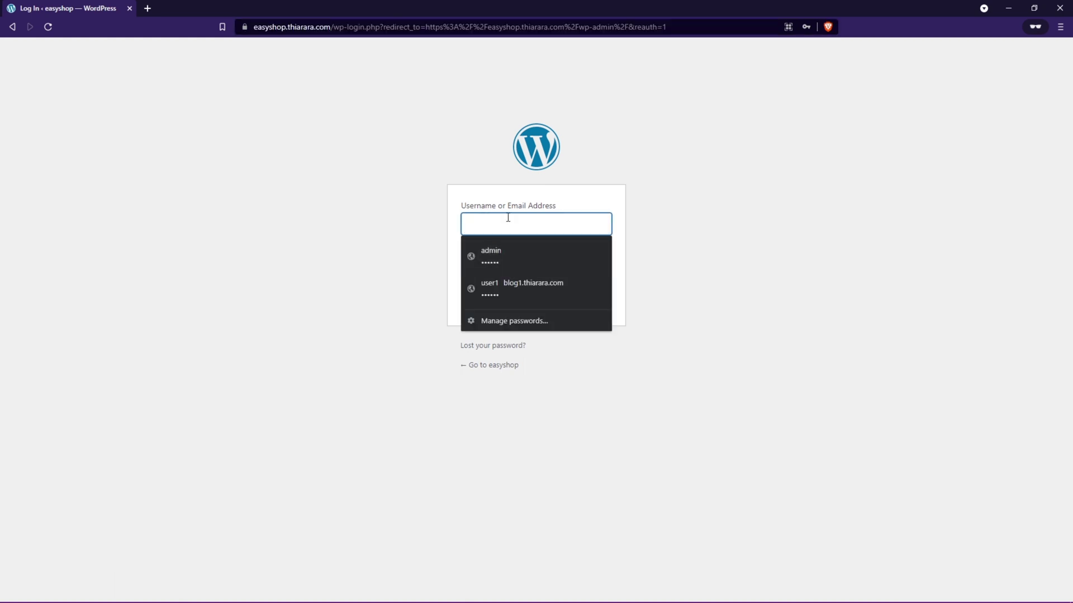
pyautogui.click(1061, 8)
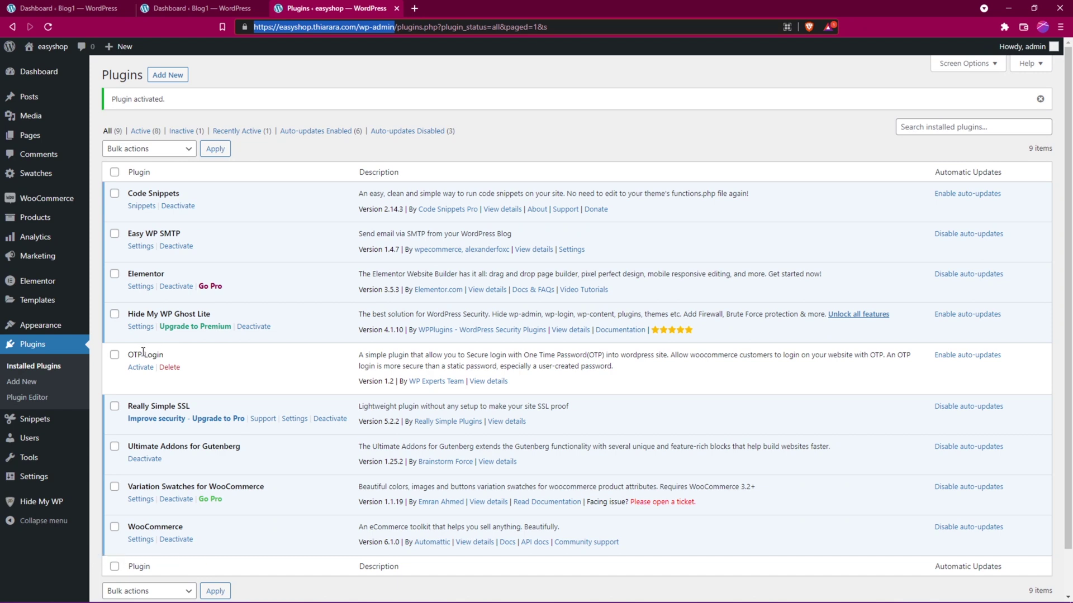
# Open the Hide My WP settings, activate the free token with website monitoring on and How To lessons off, and review the security levels.
pyautogui.moveTo(30, 505)
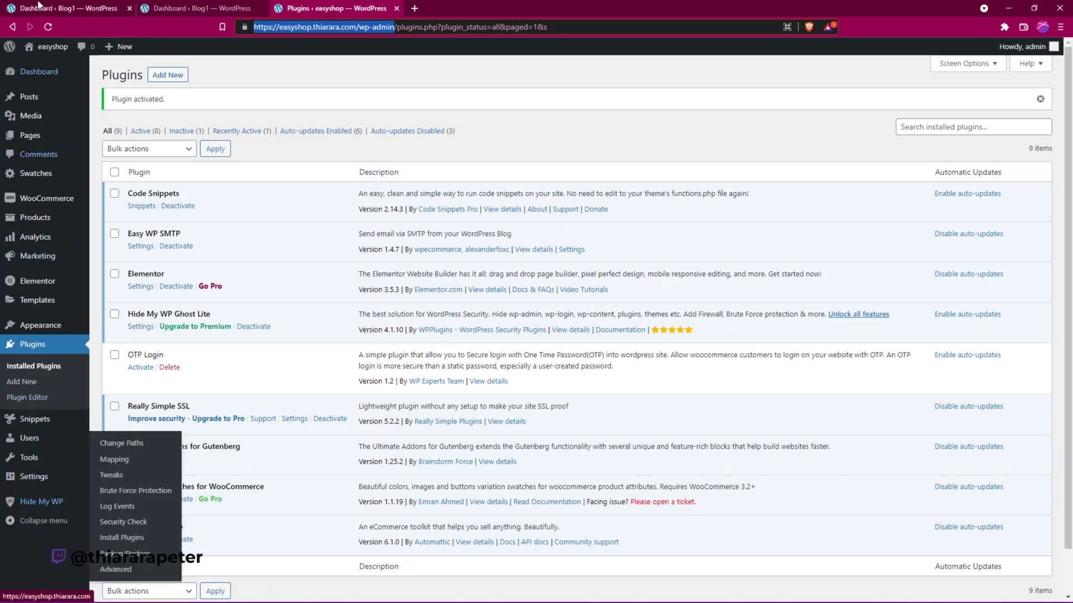
pyautogui.click(32, 504)
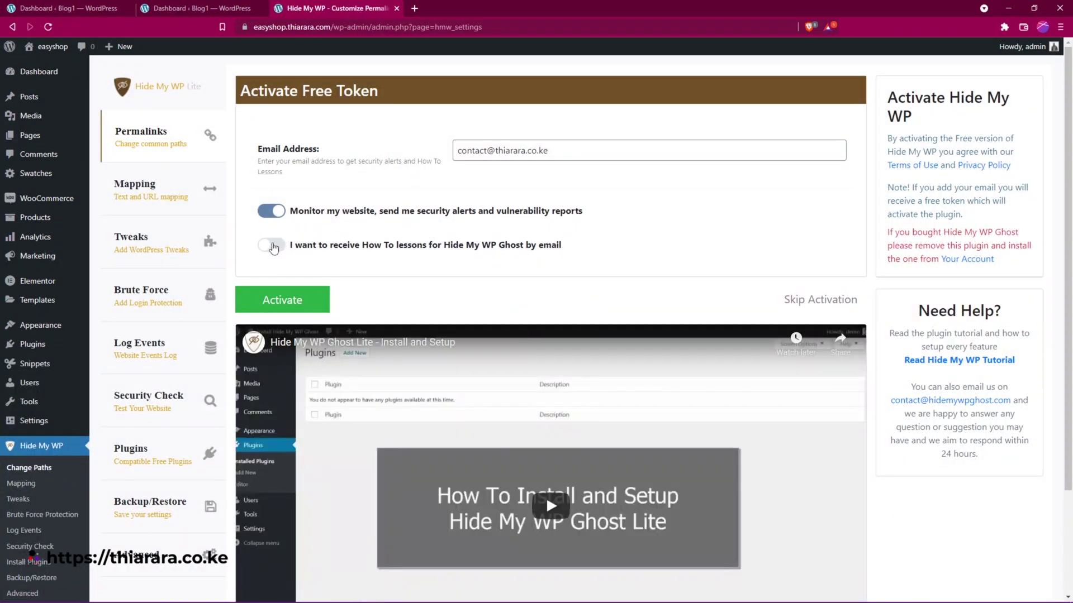
pyautogui.click(307, 306)
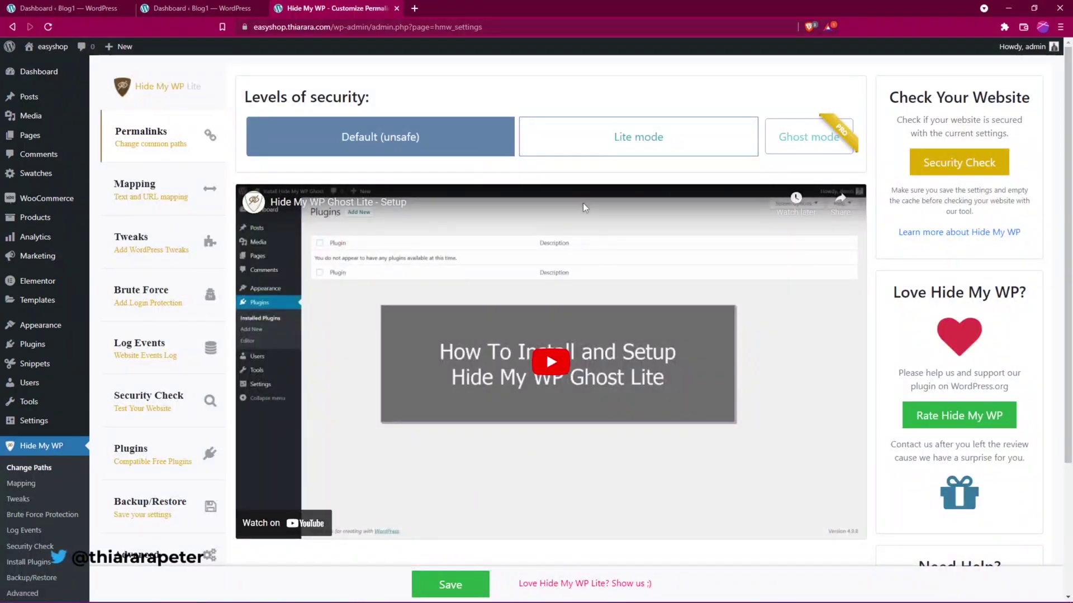
pyautogui.scroll(-3, 545, 351)
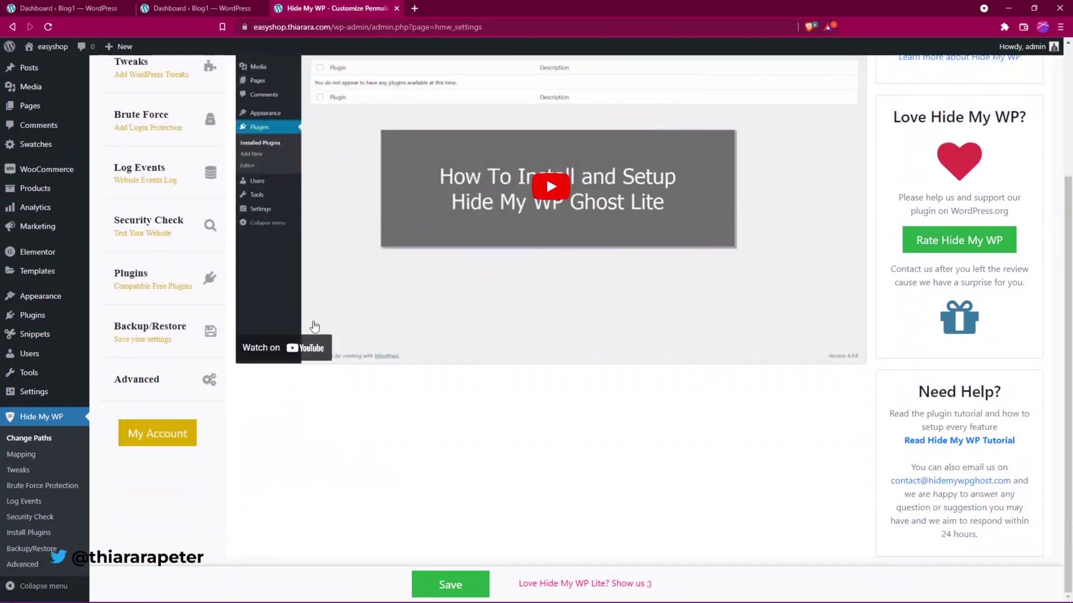
pyautogui.scroll(3, 314, 328)
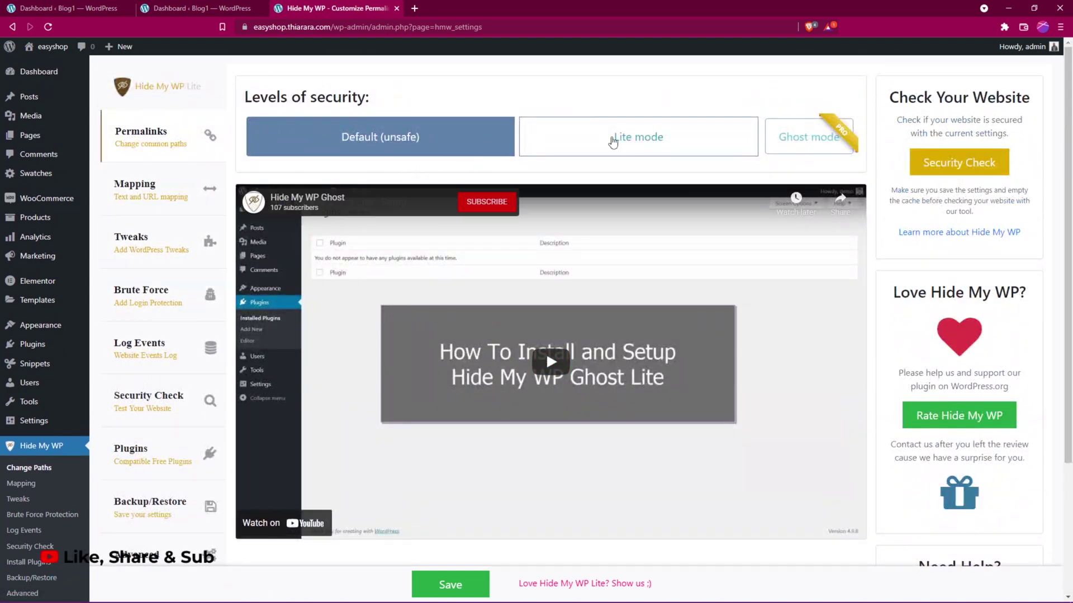
# Switch the security level to Lite mode, save the settings and review the custom login address in the Next Steps box.
pyautogui.click(644, 139)
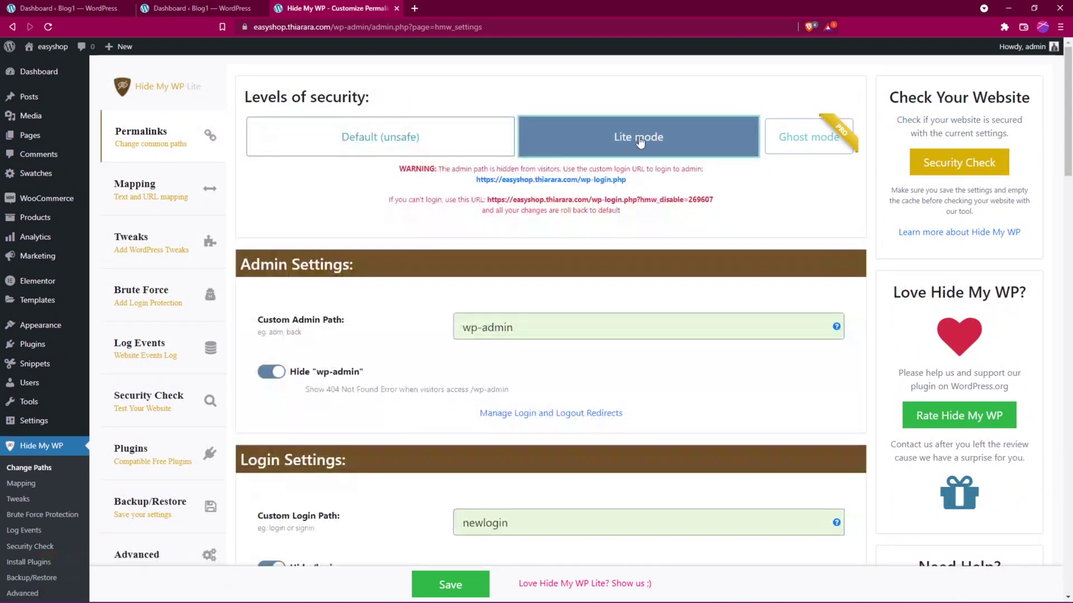
pyautogui.click(457, 577)
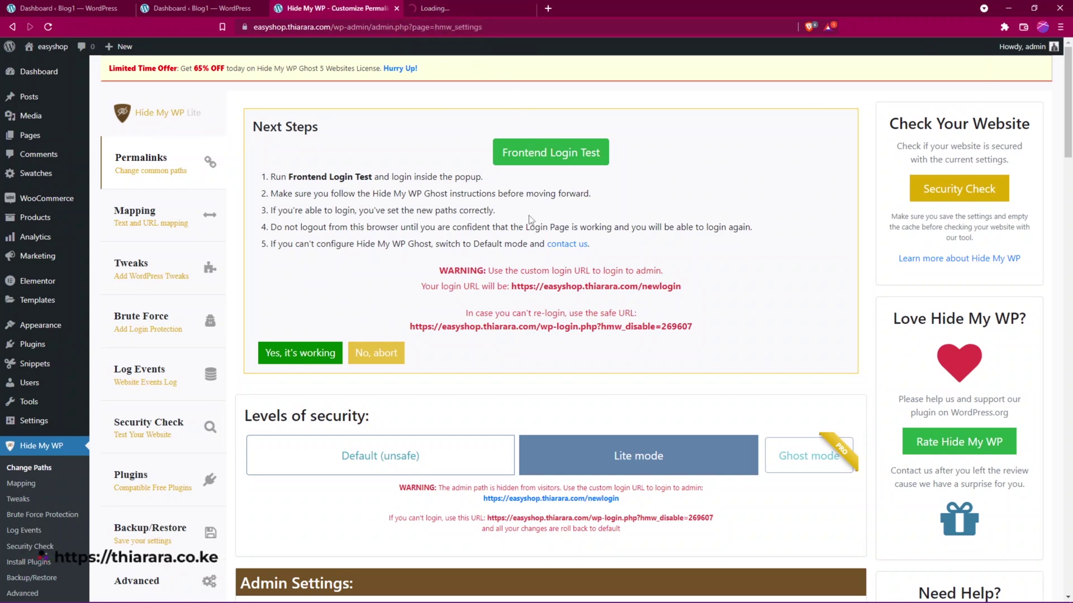
pyautogui.scroll(-2, 325, 256)
pyautogui.scroll(1, 326, 256)
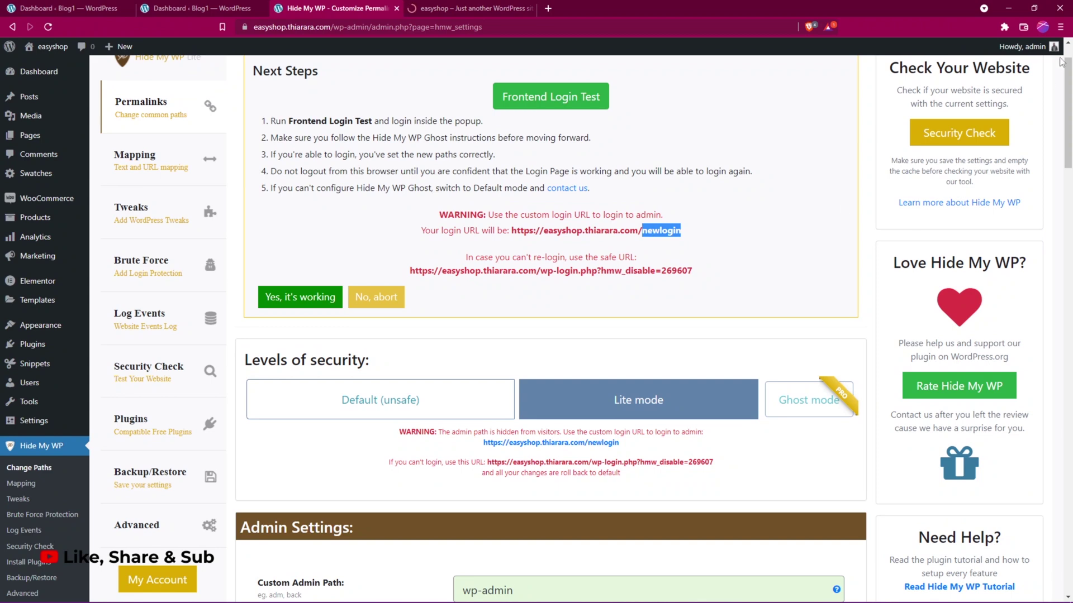
# Load easyshop.thiarara.com in a new private window and try the site's wp-admin address.
pyautogui.click(1059, 27)
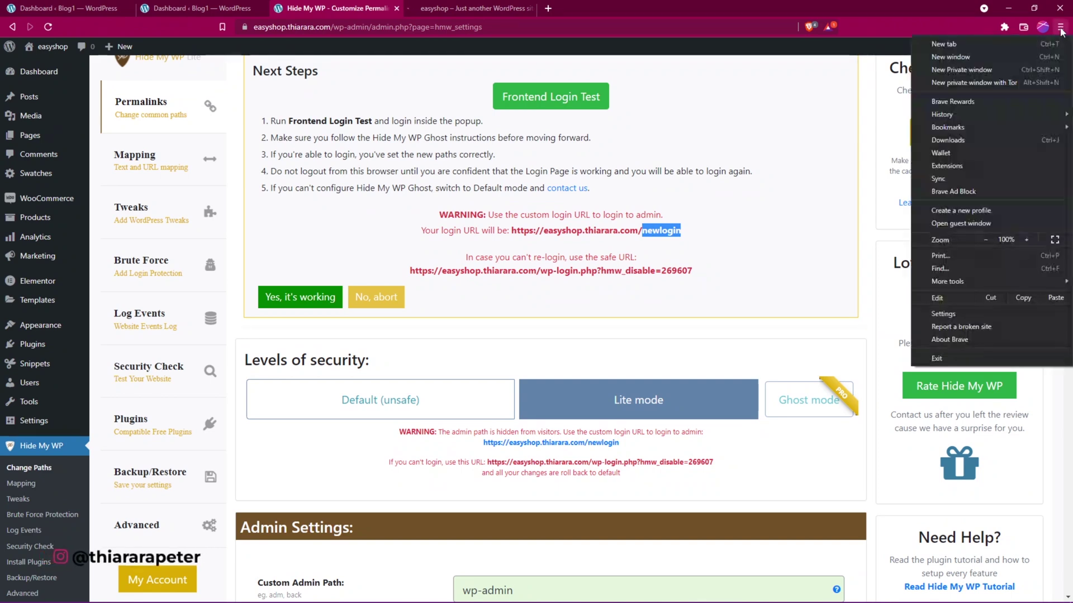
pyautogui.click(955, 70)
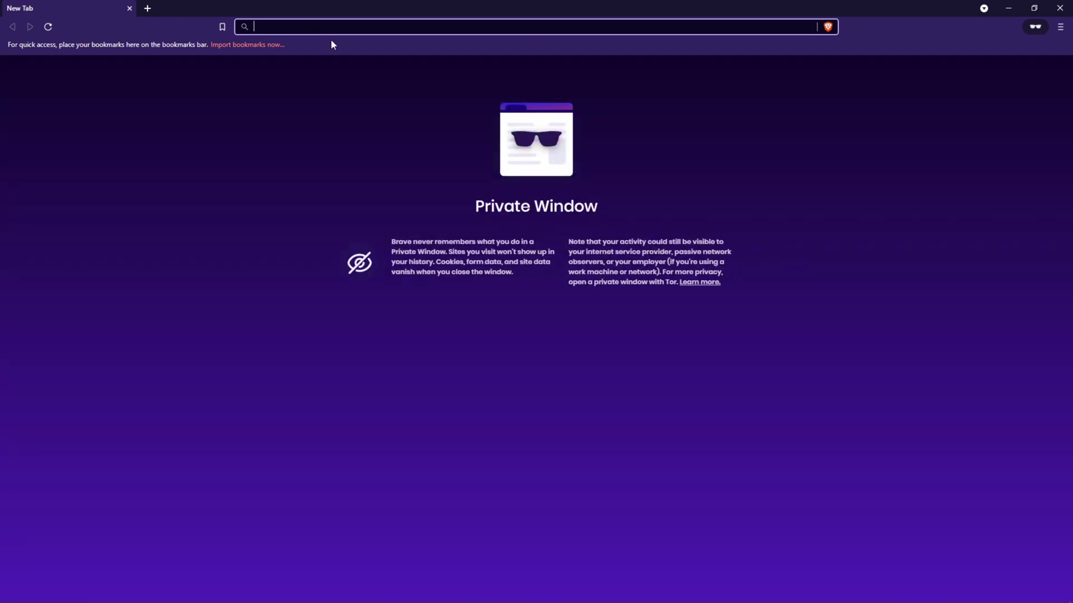
pyautogui.write('e')
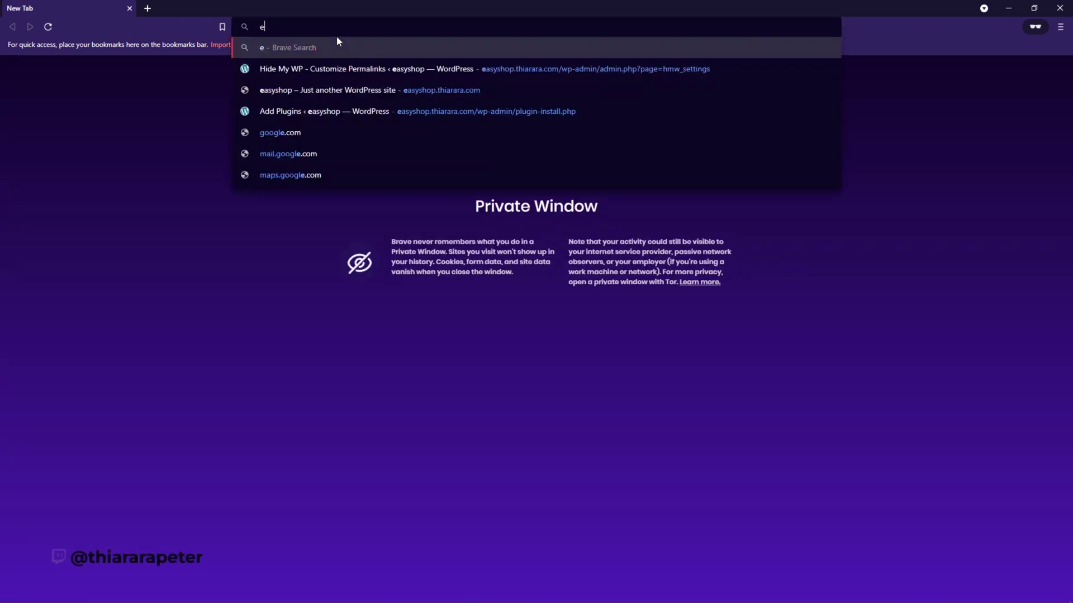
pyautogui.click(404, 95)
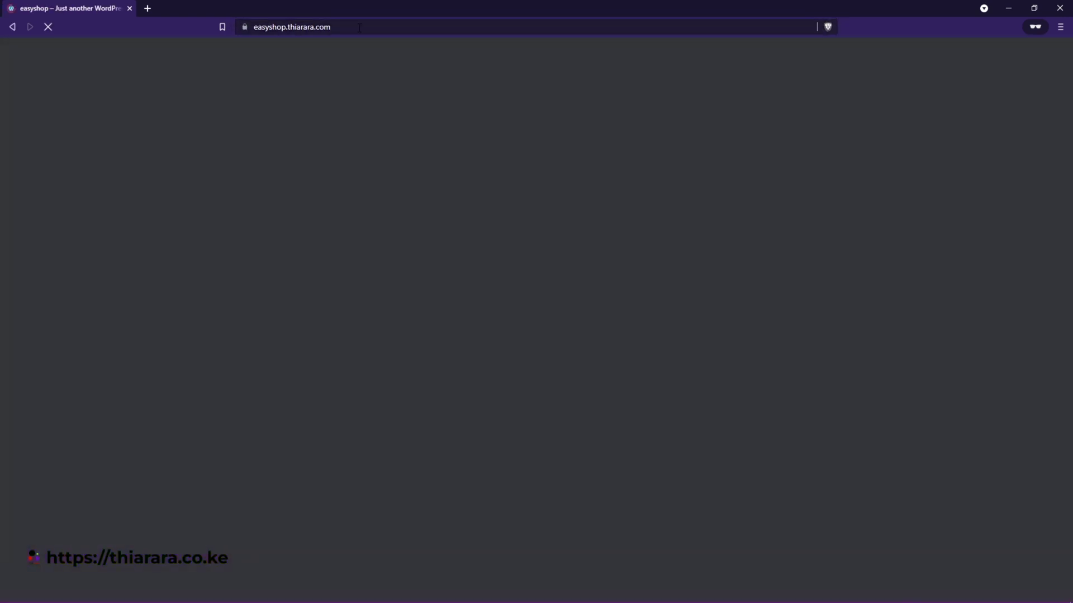
pyautogui.click(359, 27)
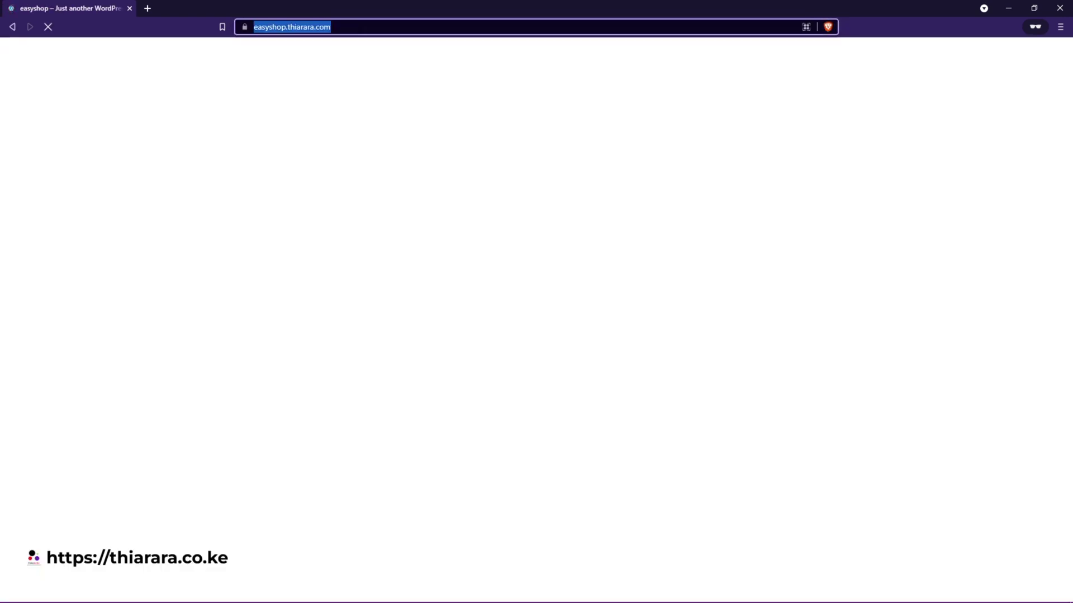
pyautogui.click(359, 28)
pyautogui.write('wp-ad')
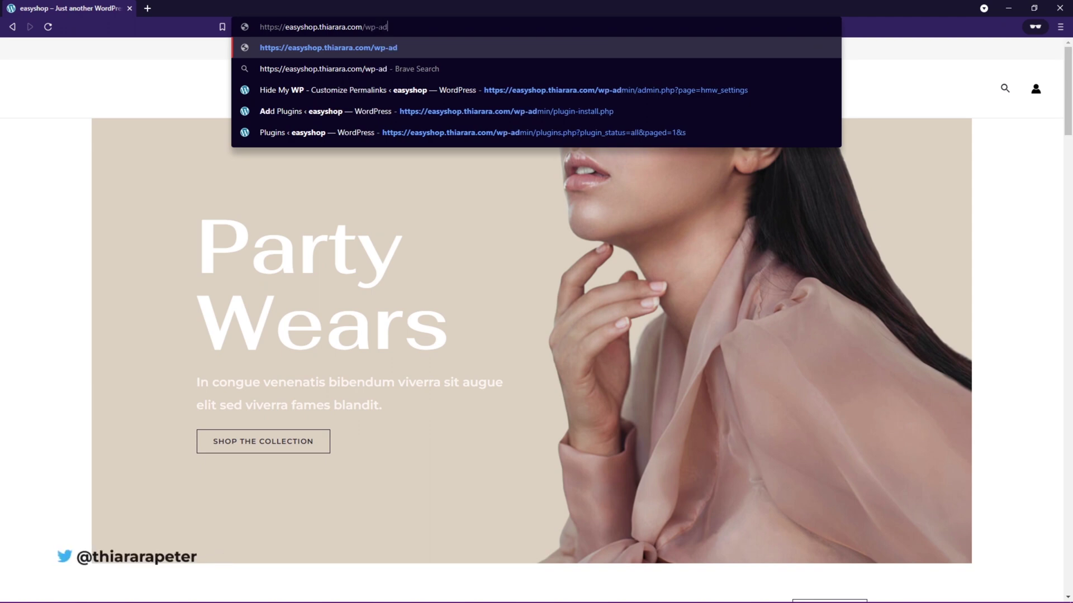
pyautogui.click(168, 198)
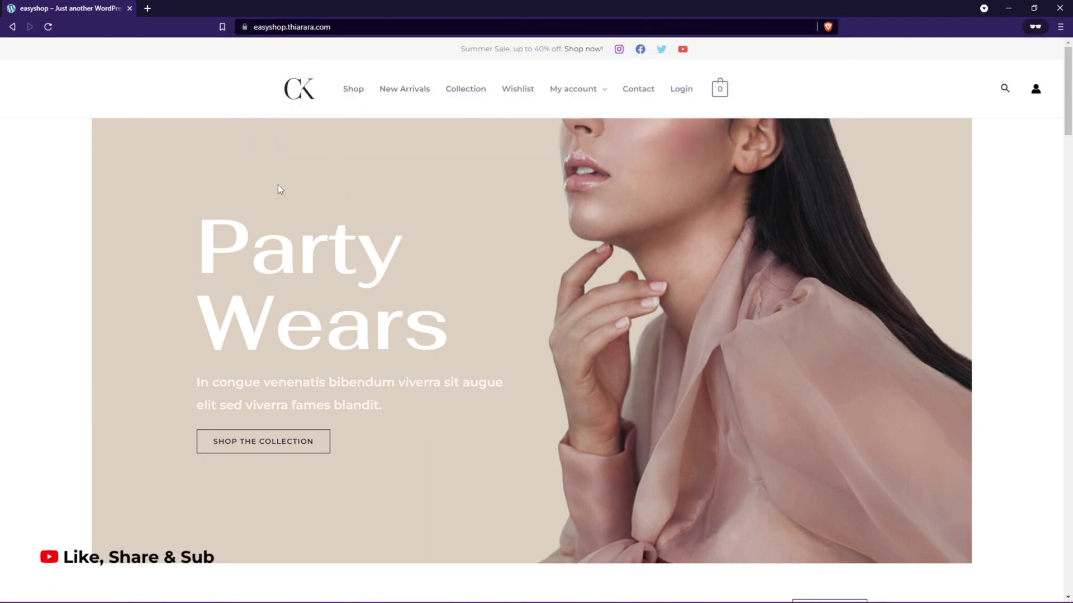
# Load the custom login address easyshop.thiarara.com/newlogin in the private window.
pyautogui.click(336, 27)
pyautogui.click(352, 31)
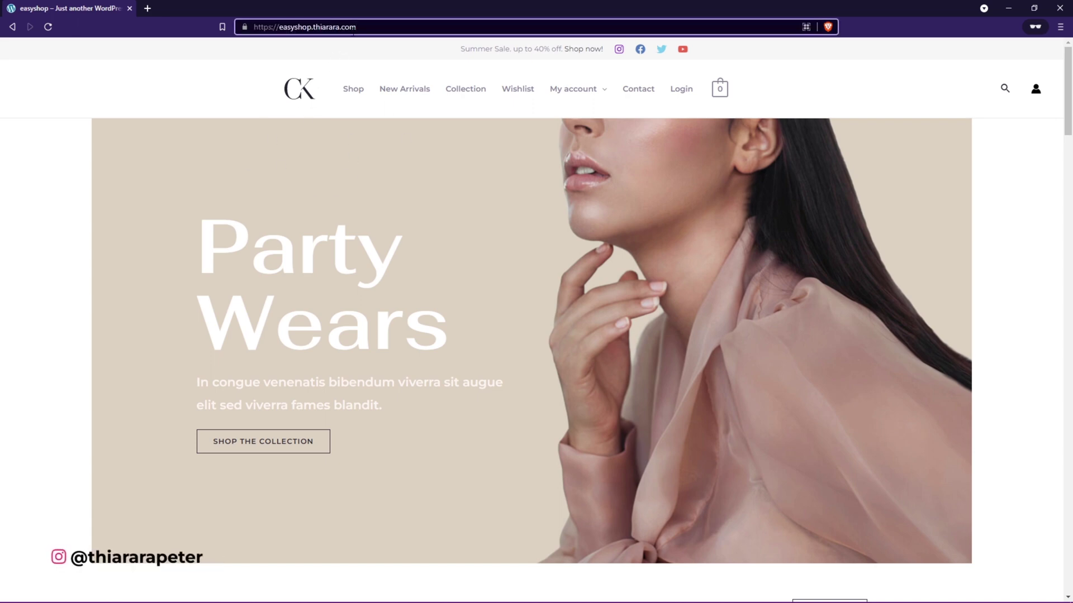
pyautogui.write('/newlogin')
pyautogui.press('Return')
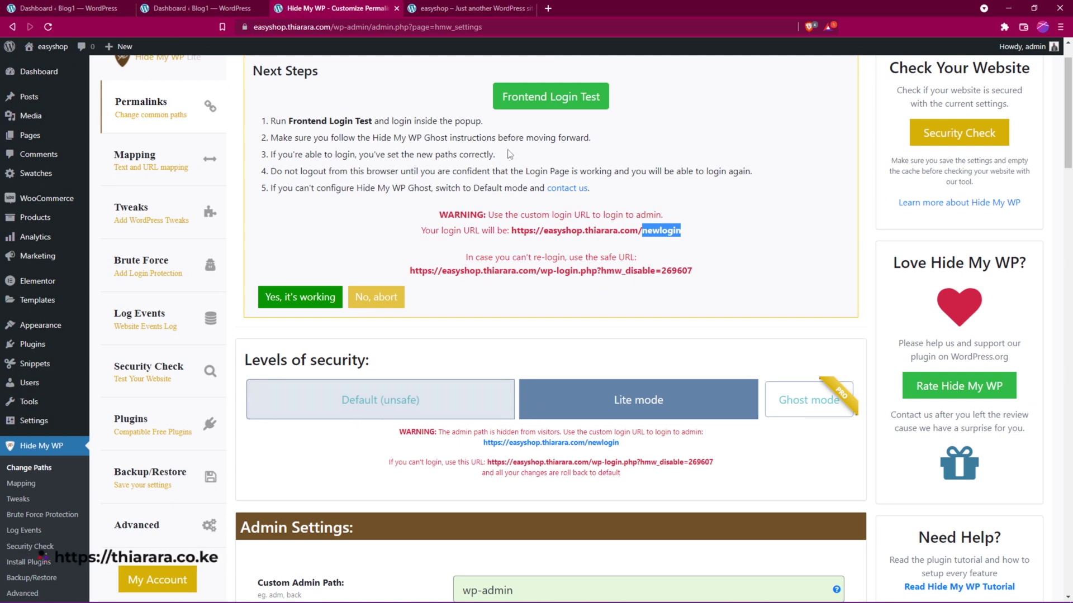
# Run the Frontend Login Test, close it without logging in, and review the Admin and Login Settings of the plugin.
pyautogui.scroll(1, 523, 182)
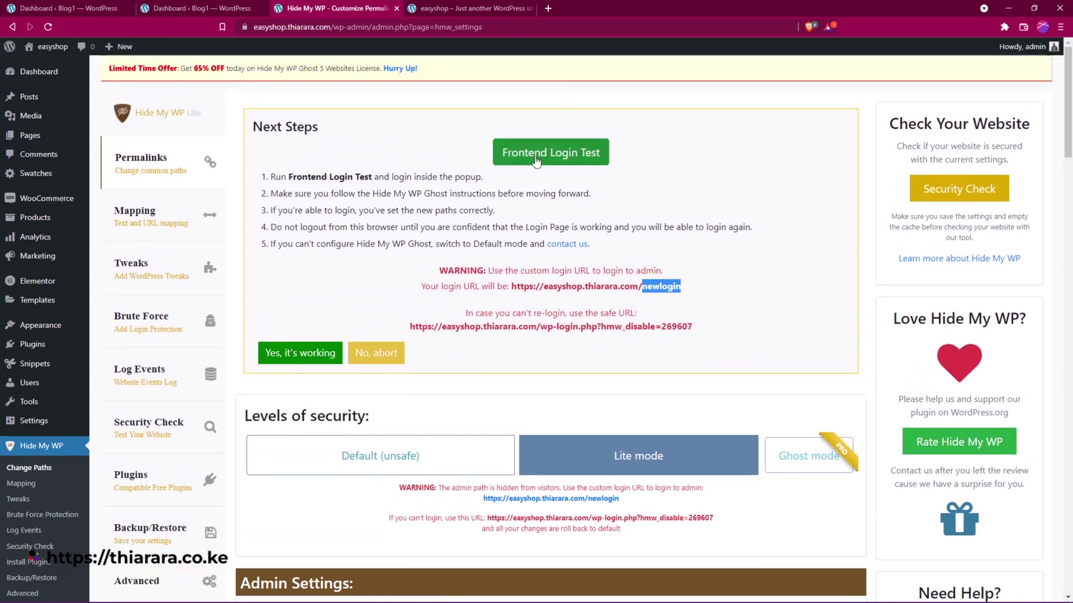
pyautogui.click(539, 157)
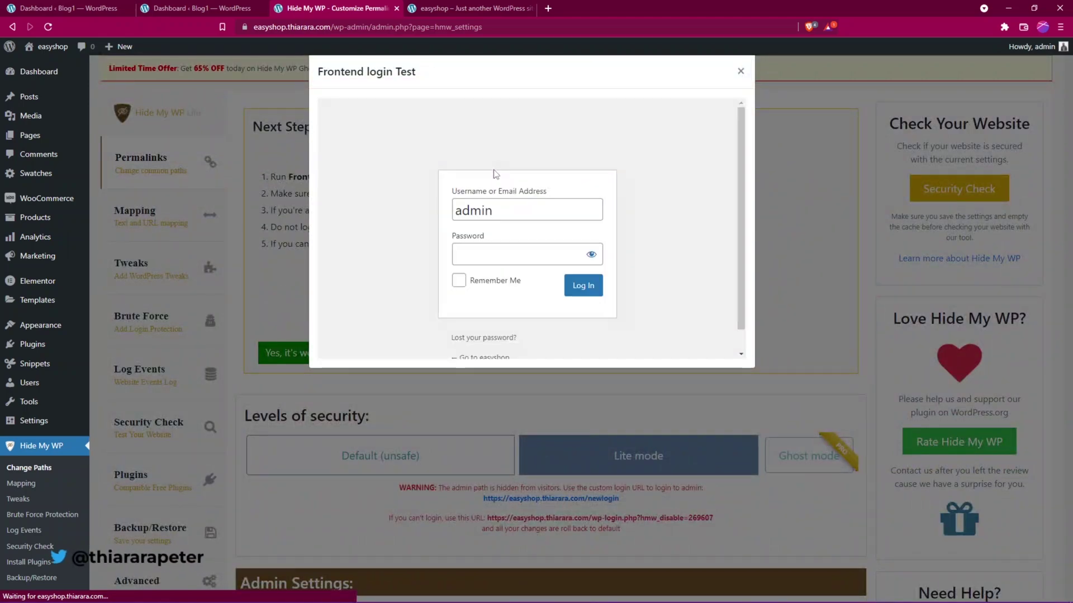
pyautogui.click(741, 71)
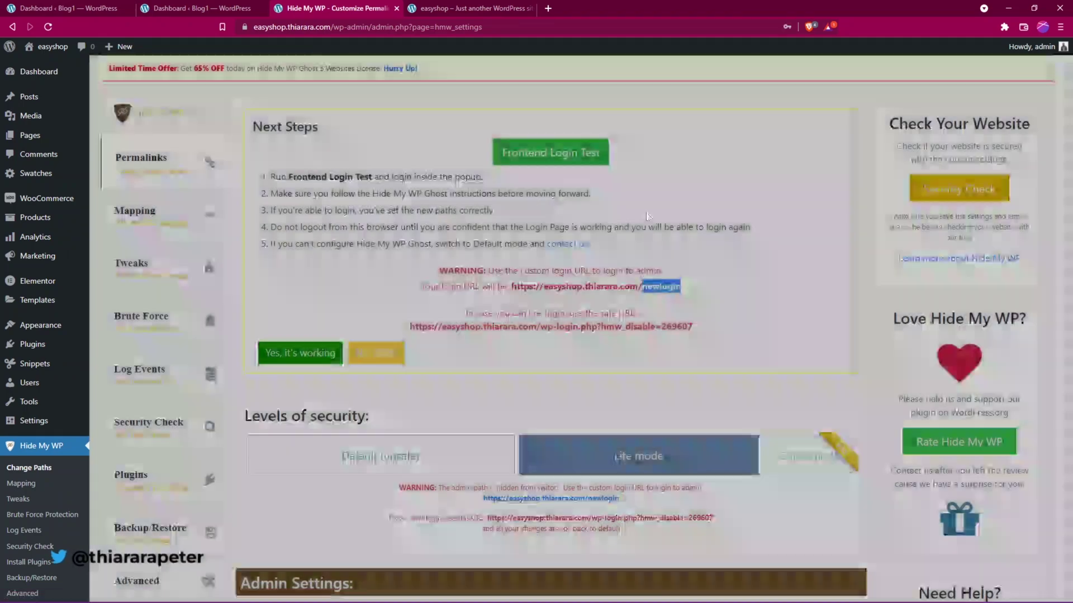
pyautogui.scroll(-3, 506, 313)
pyautogui.scroll(-3, 503, 313)
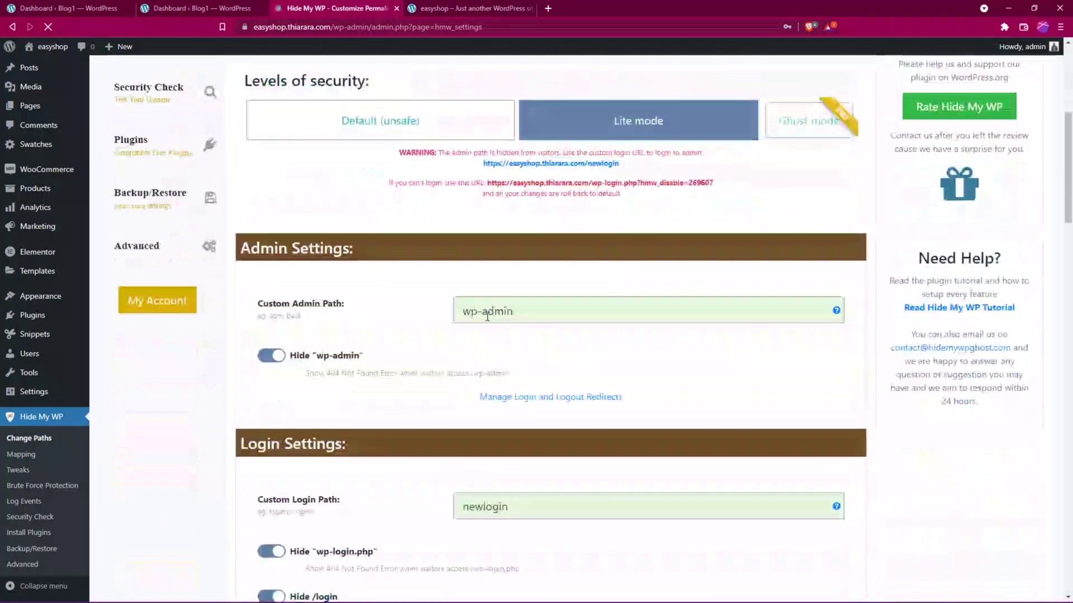
pyautogui.scroll(8, 491, 313)
pyautogui.scroll(-8, 491, 330)
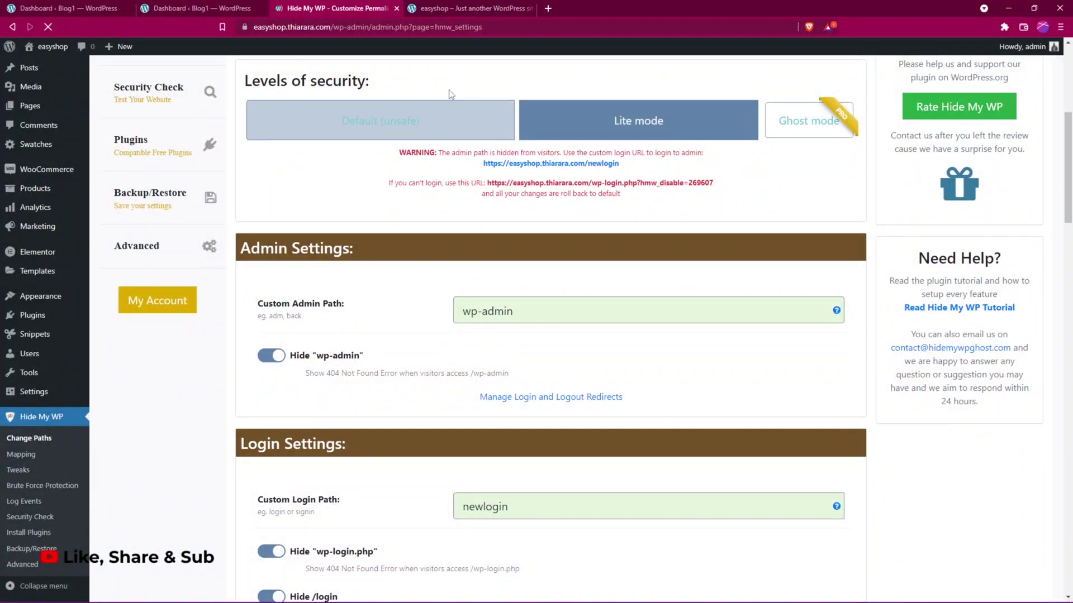
# Open the easyshop dashboard from the site's front page and examine the wp-admin part of its address.
pyautogui.click(446, 8)
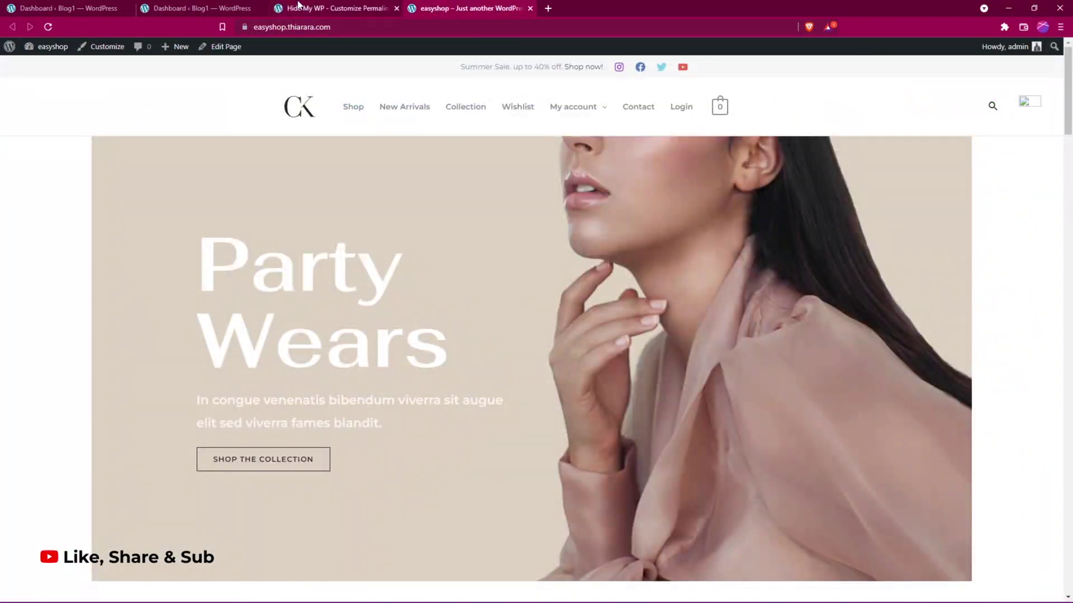
pyautogui.moveTo(47, 47)
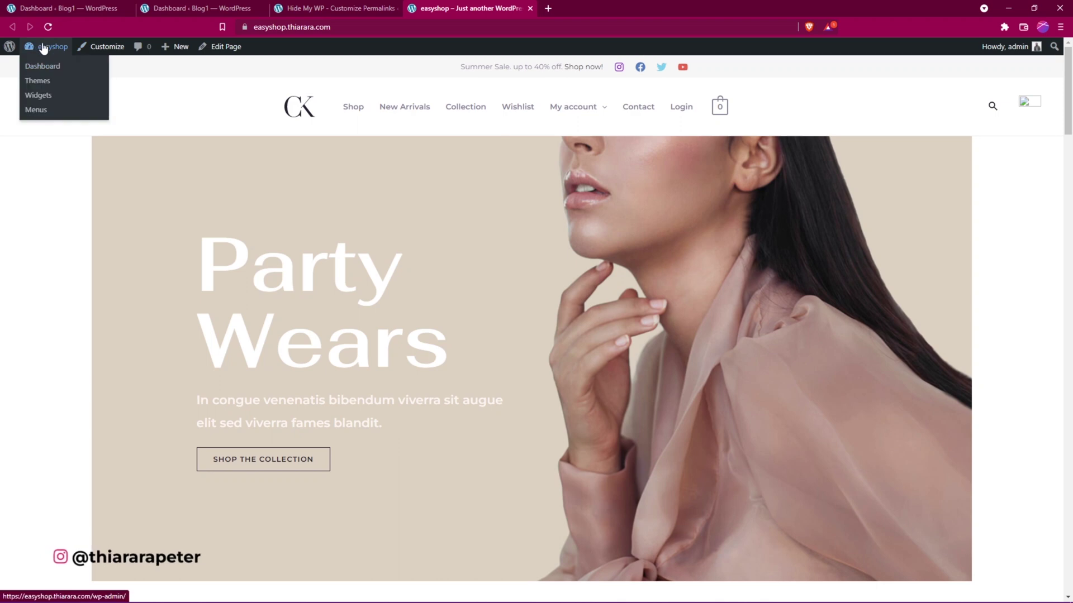
pyautogui.click(43, 67)
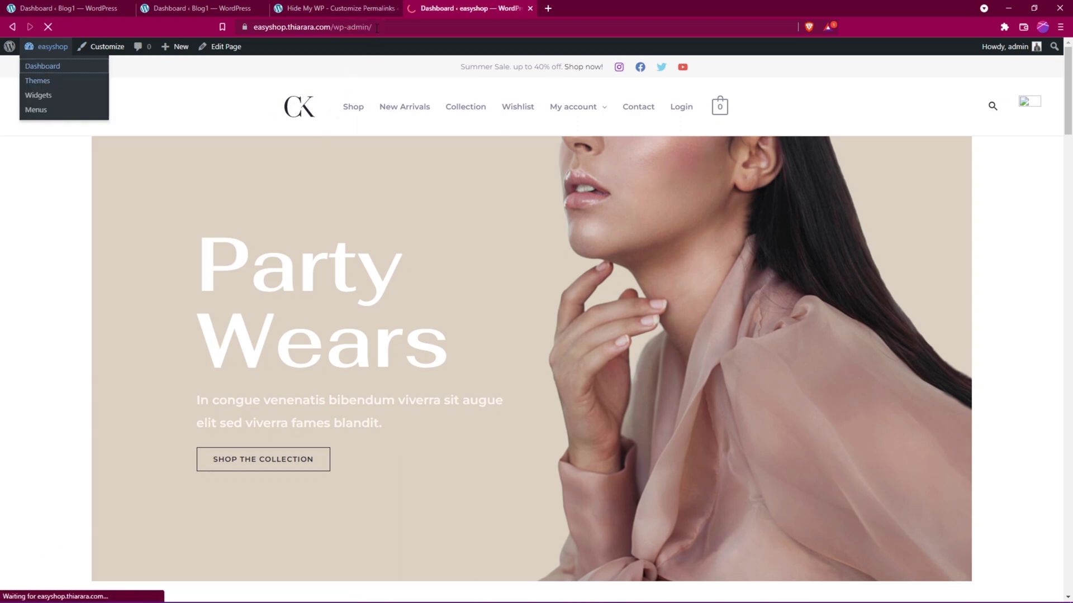
pyautogui.moveTo(378, 26); pyautogui.dragTo(333, 27)
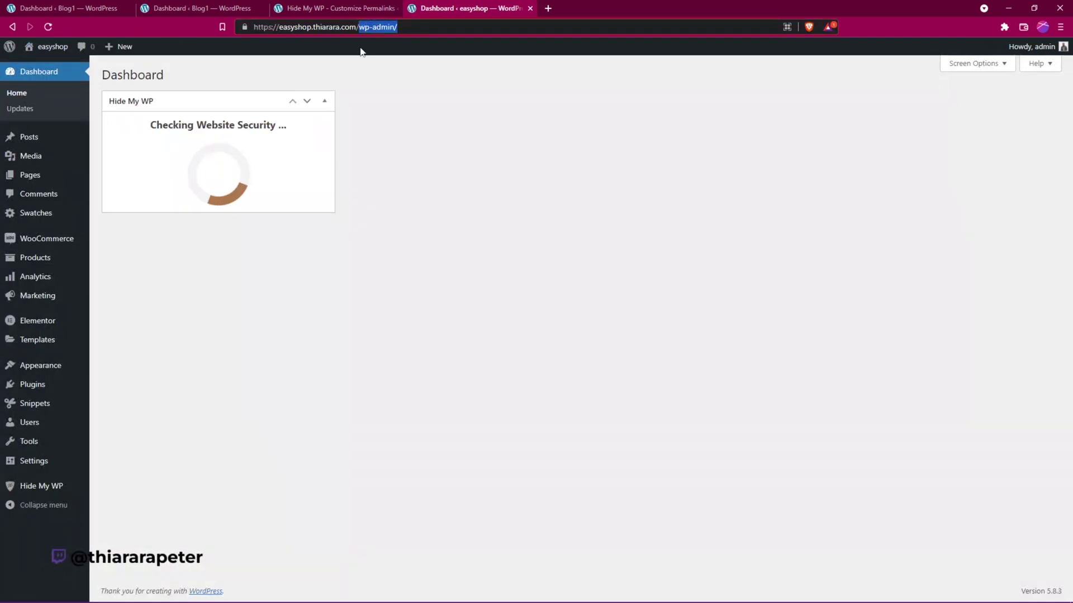
# Set the Custom Admin Path to my-dashboard in the Hide My WP settings and turn on hiding of the new admin path.
pyautogui.click(335, 8)
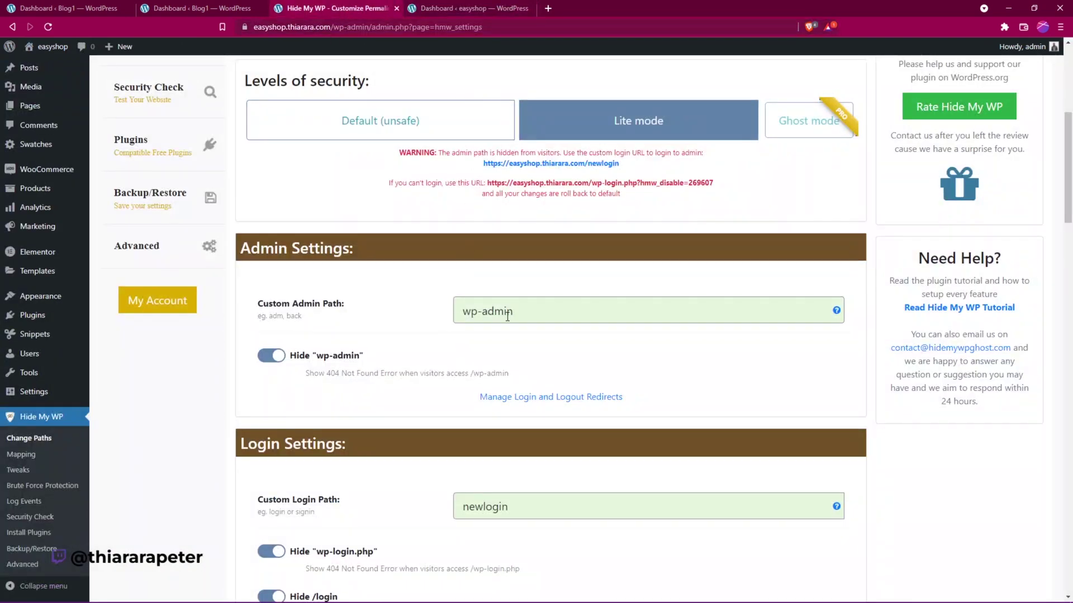
pyautogui.moveTo(525, 313); pyautogui.dragTo(400, 318)
pyautogui.write('my-dashboard')
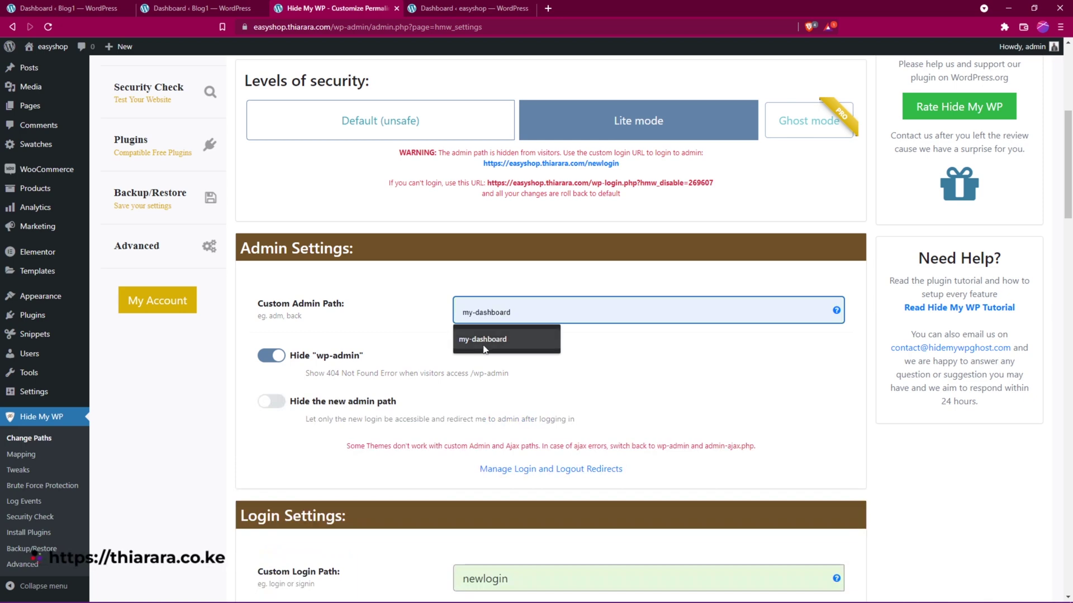
pyautogui.click(484, 348)
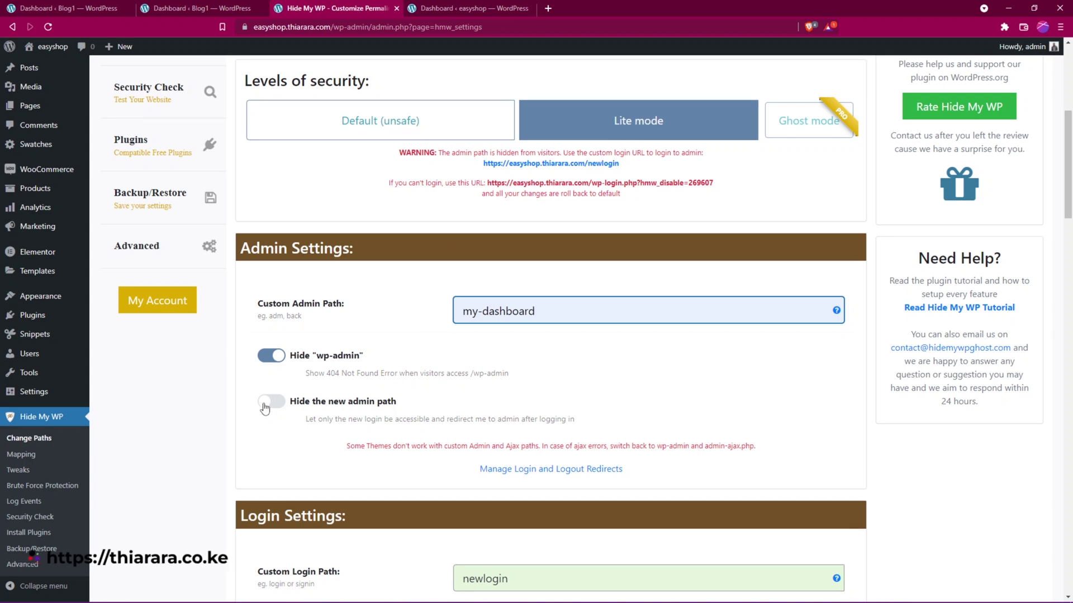
pyautogui.click(281, 407)
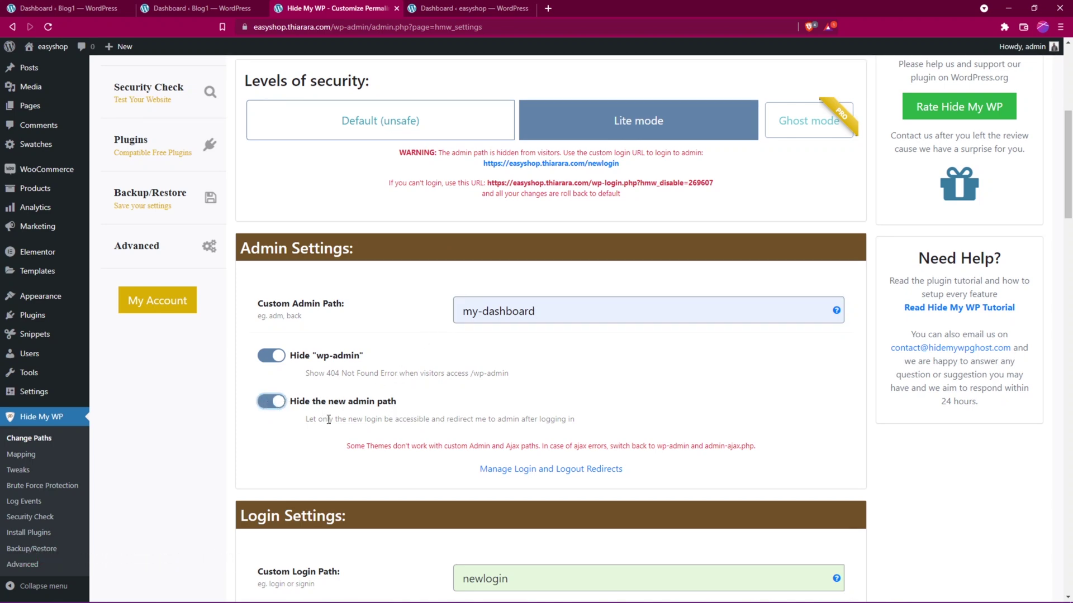
# Change the Custom Login Path in the Login Settings to user-login.
pyautogui.scroll(-4, 532, 311)
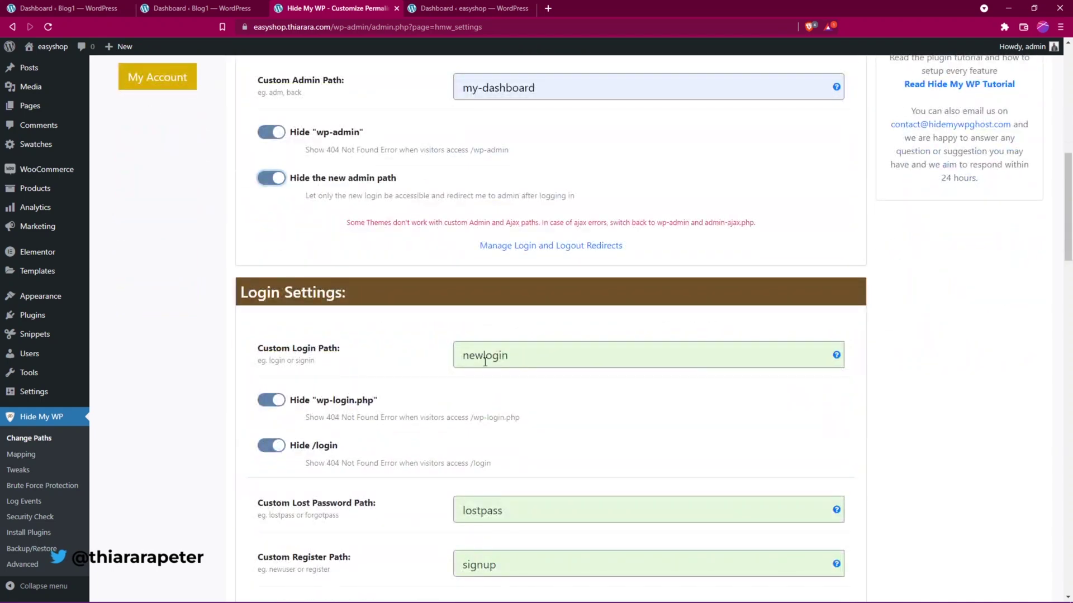
pyautogui.moveTo(483, 356); pyautogui.dragTo(442, 359)
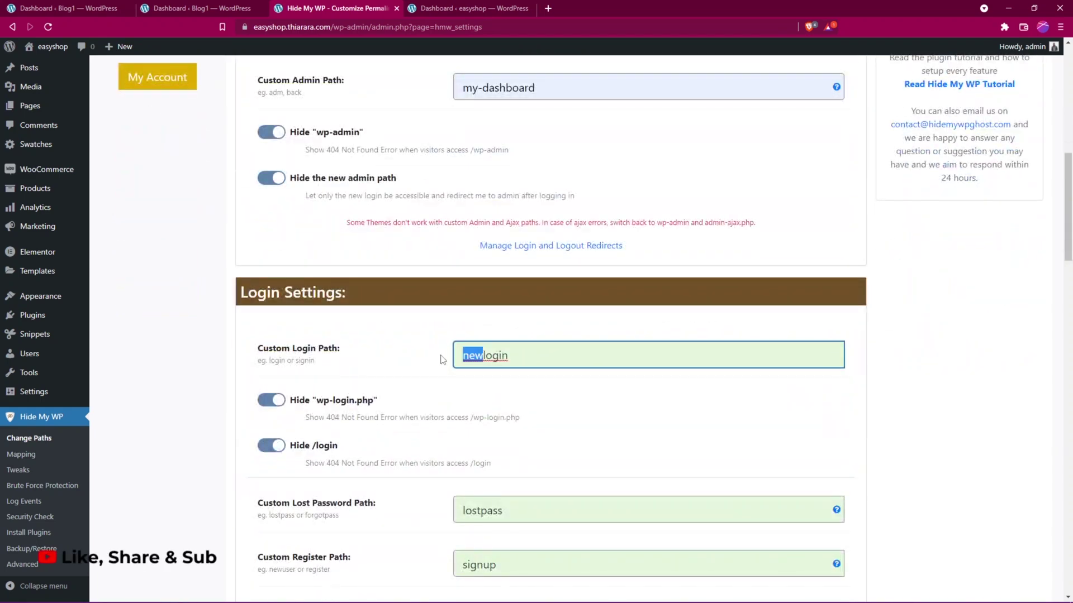
pyautogui.write('user-')
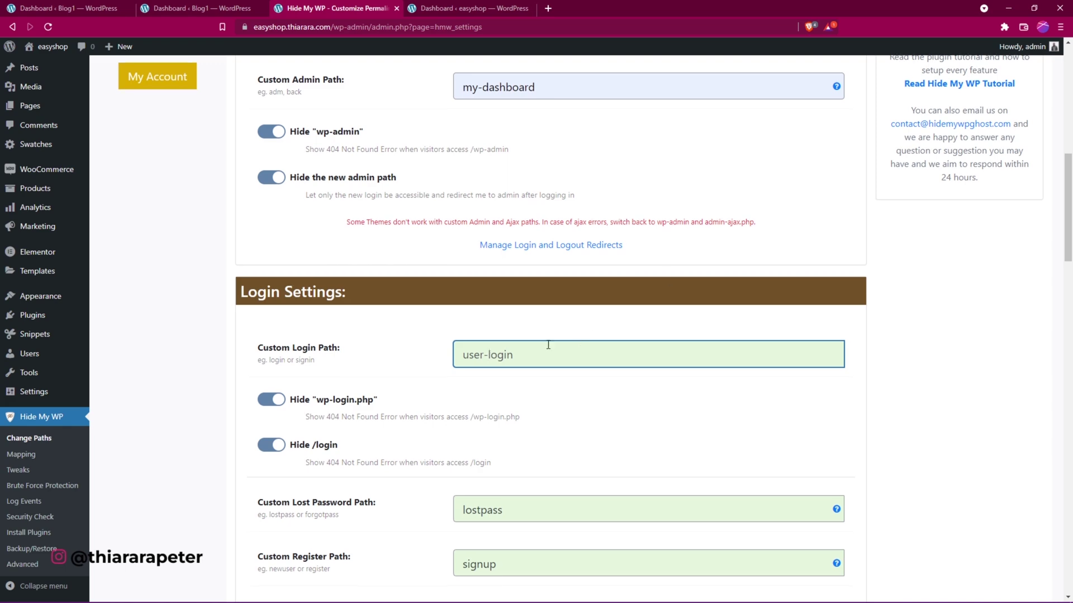
# Examine the custom lost password, register and logout paths in the Login Settings, leaving their values as they are.
pyautogui.scroll(-3, 491, 493)
pyautogui.scroll(-3, 491, 493)
pyautogui.scroll(-1, 482, 476)
pyautogui.scroll(2, 478, 474)
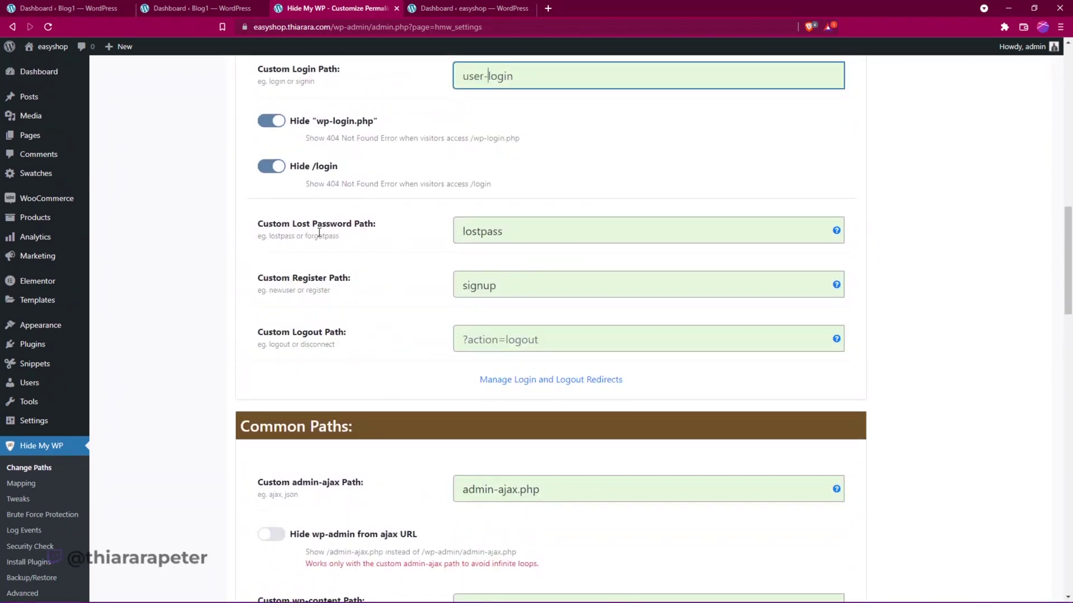
pyautogui.moveTo(510, 235); pyautogui.dragTo(428, 239)
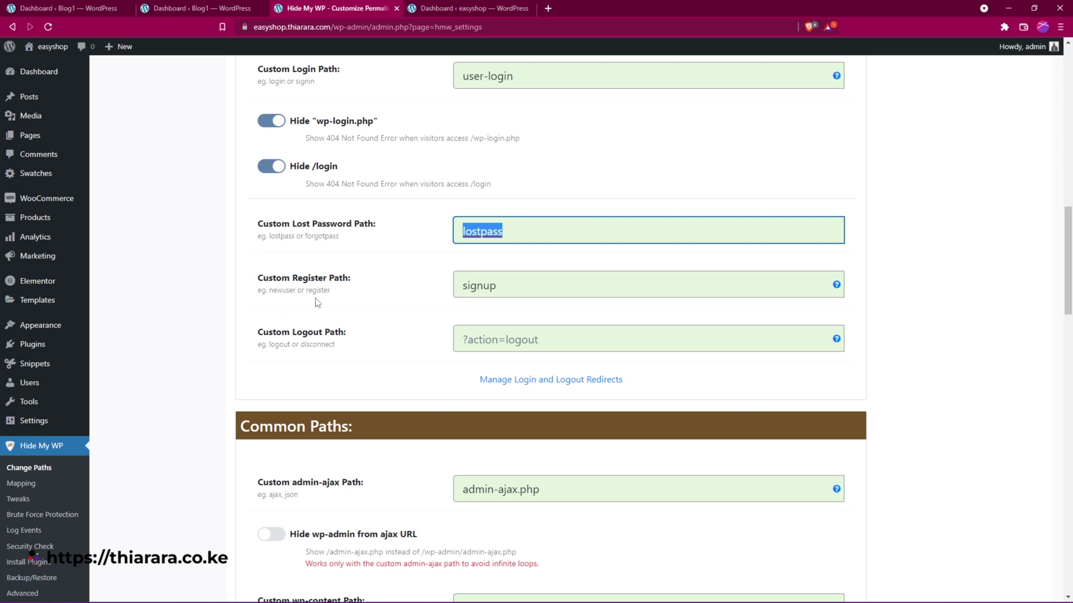
pyautogui.moveTo(500, 290); pyautogui.dragTo(431, 291)
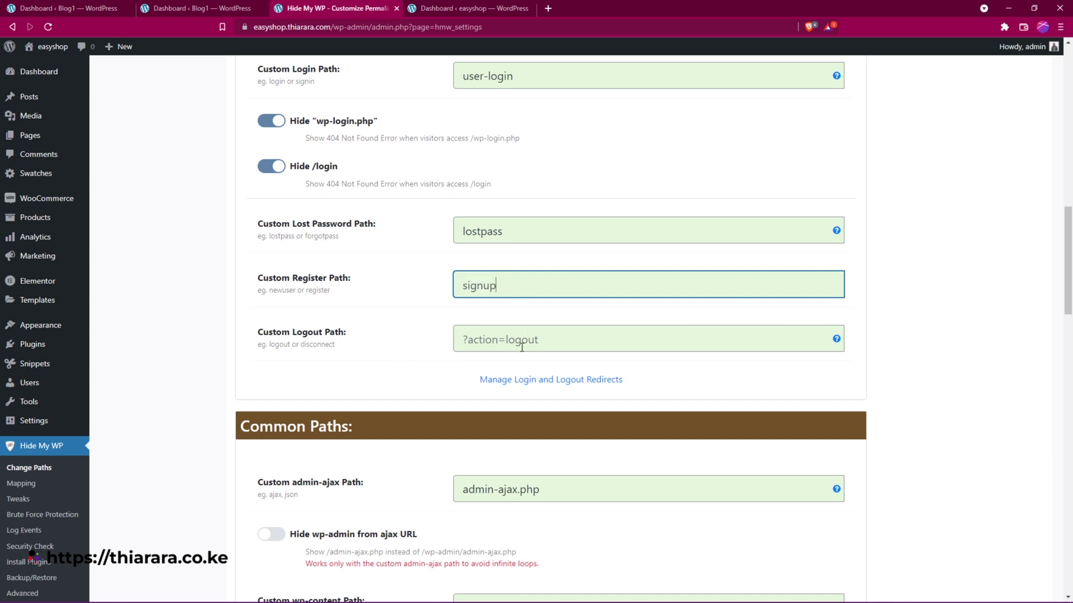
pyautogui.scroll(-1, 522, 347)
pyautogui.click(497, 286)
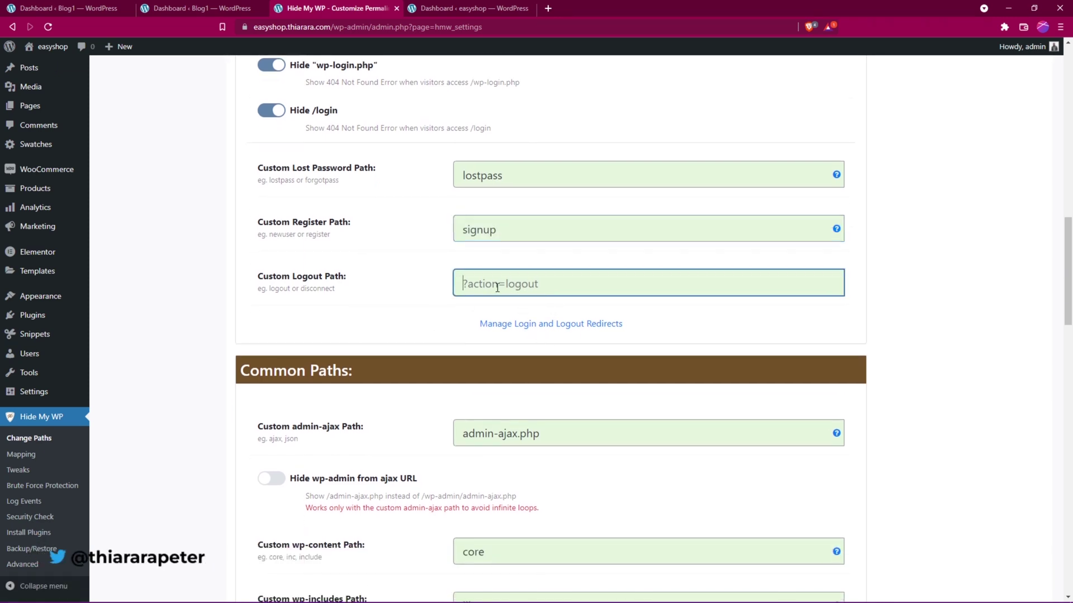
# Look over the remaining theme, REST API and security settings and save the changed paths.
pyautogui.scroll(-15, 419, 484)
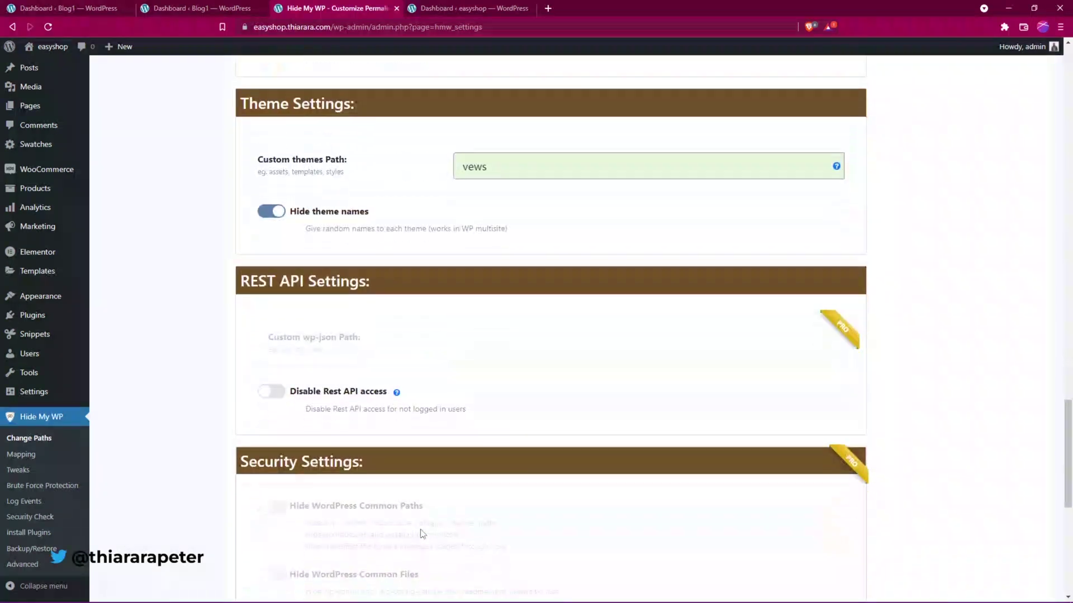
pyautogui.scroll(-8, 423, 534)
pyautogui.click(294, 541)
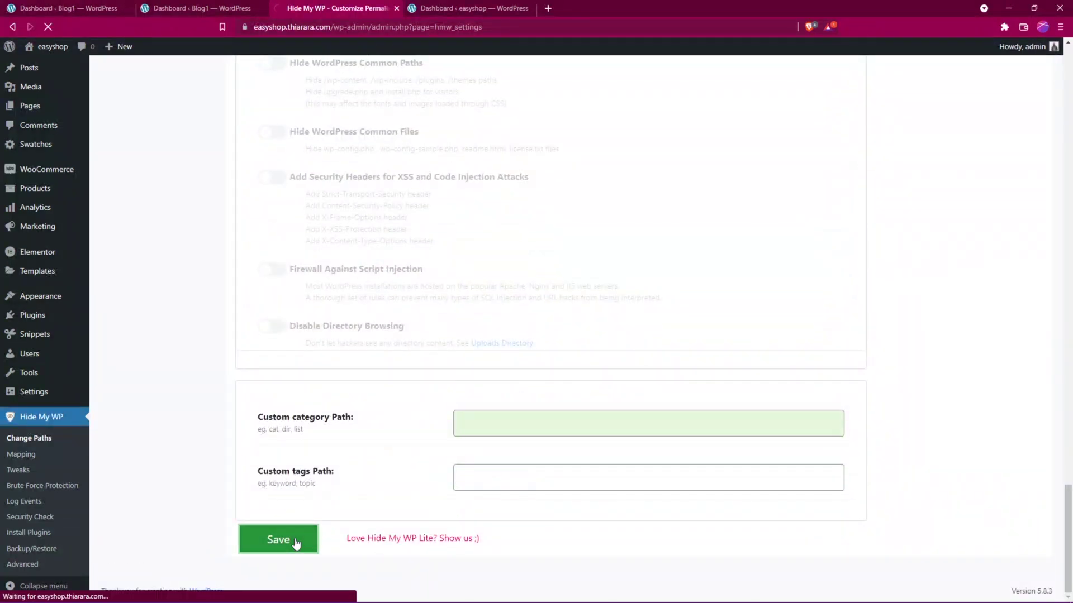
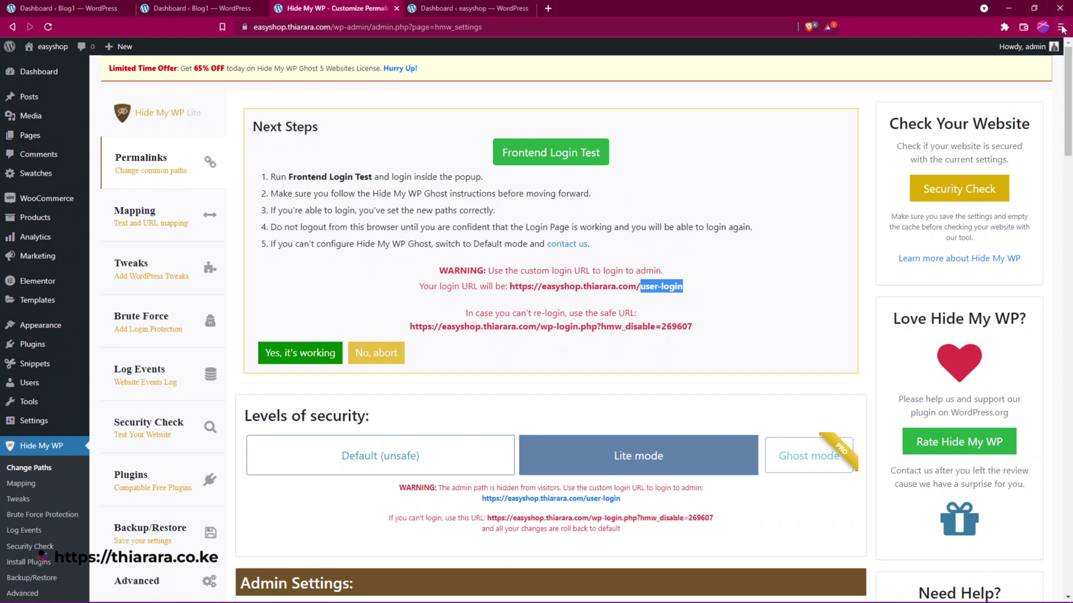
# Open a private browser window and load the easyshop.thiarara.com storefront.
pyautogui.click(977, 71)
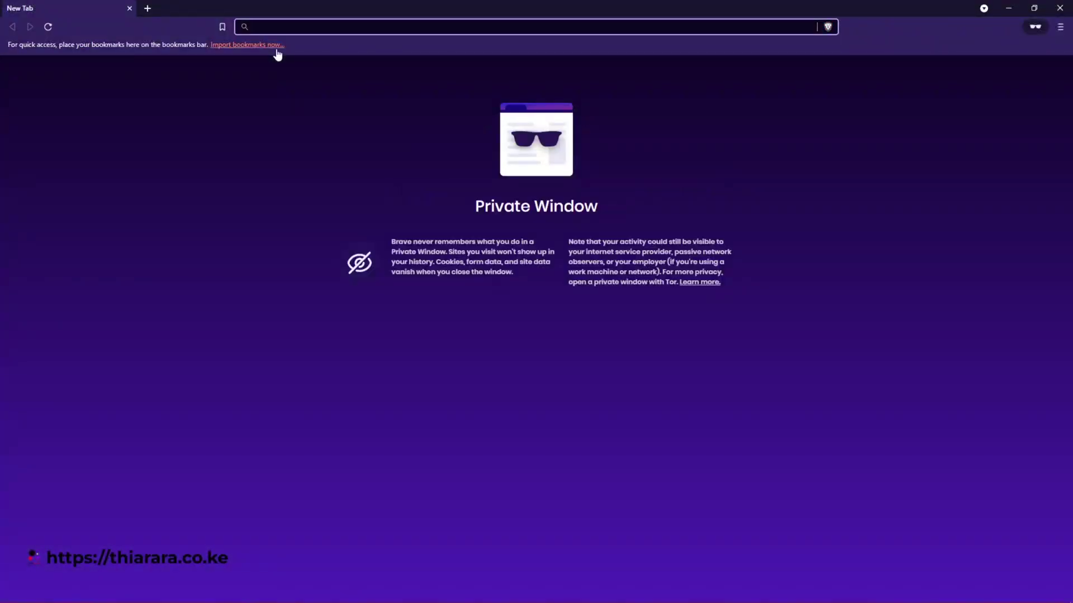
pyautogui.write('easyshop.thiarara.com')
pyautogui.press('Return')
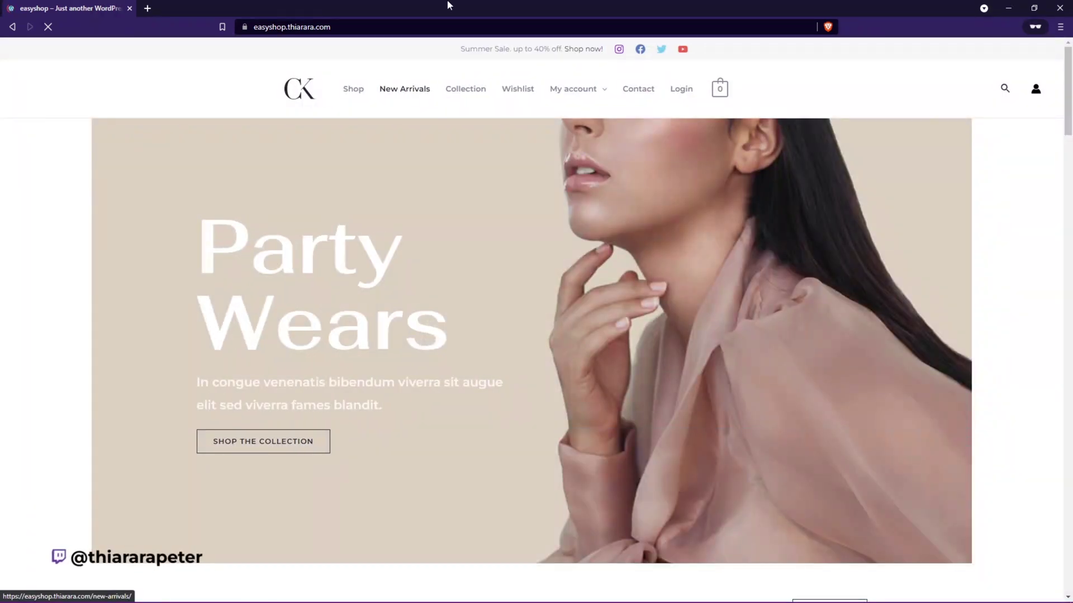
# Test the address easyshop.thiarara.com/newlogin in the private window.
pyautogui.click(355, 27)
pyautogui.click(357, 26)
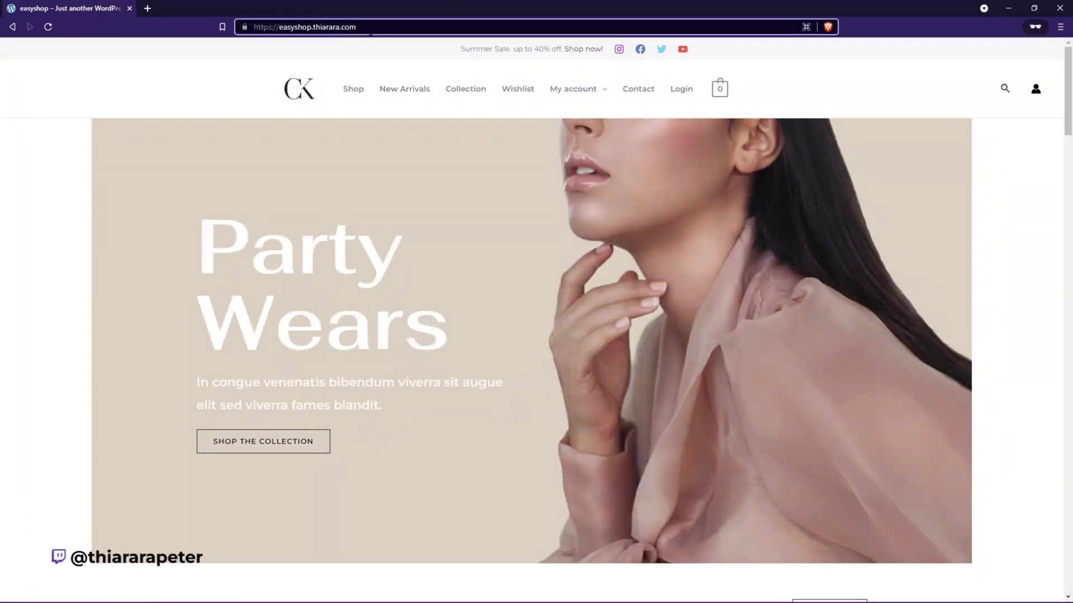
pyautogui.write('/newlogin')
pyautogui.press('Return')
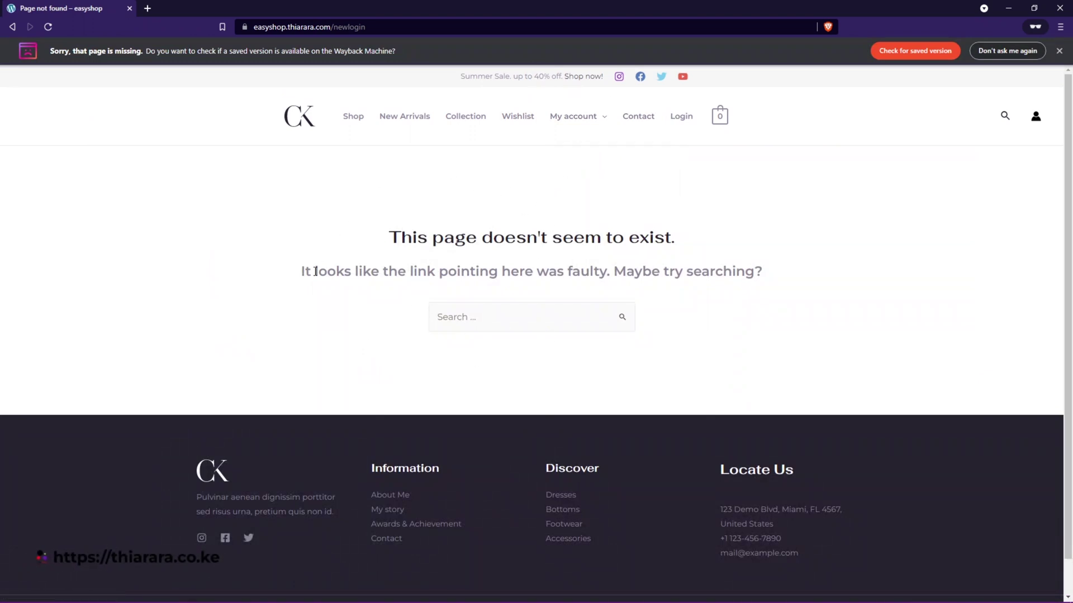
# Load the custom login page at easyshop.thiarara.com/user-login in the private window.
pyautogui.doubleClick(387, 28)
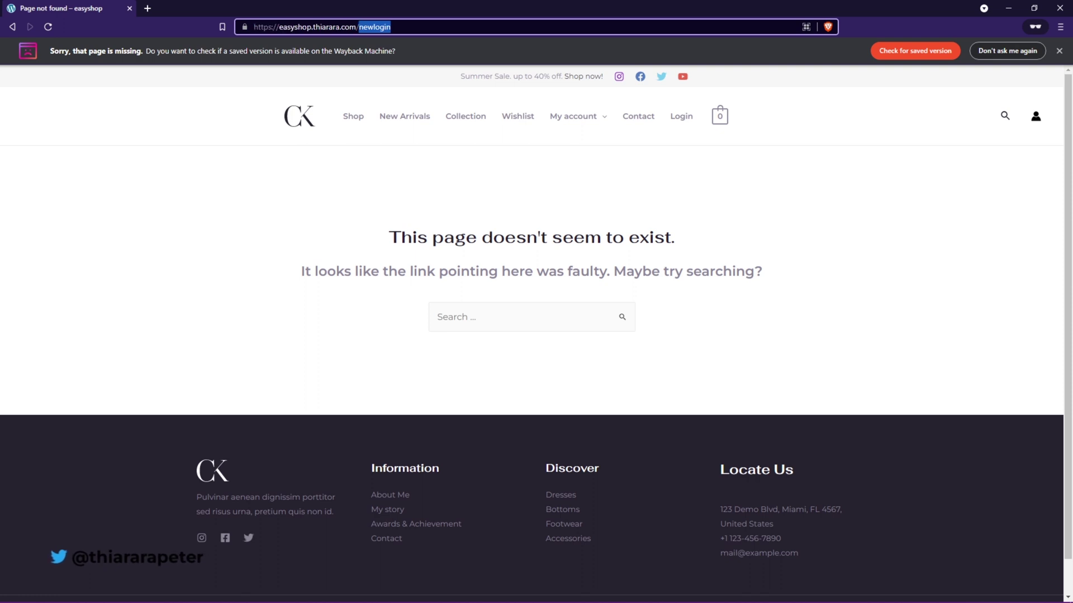
pyautogui.write('use')
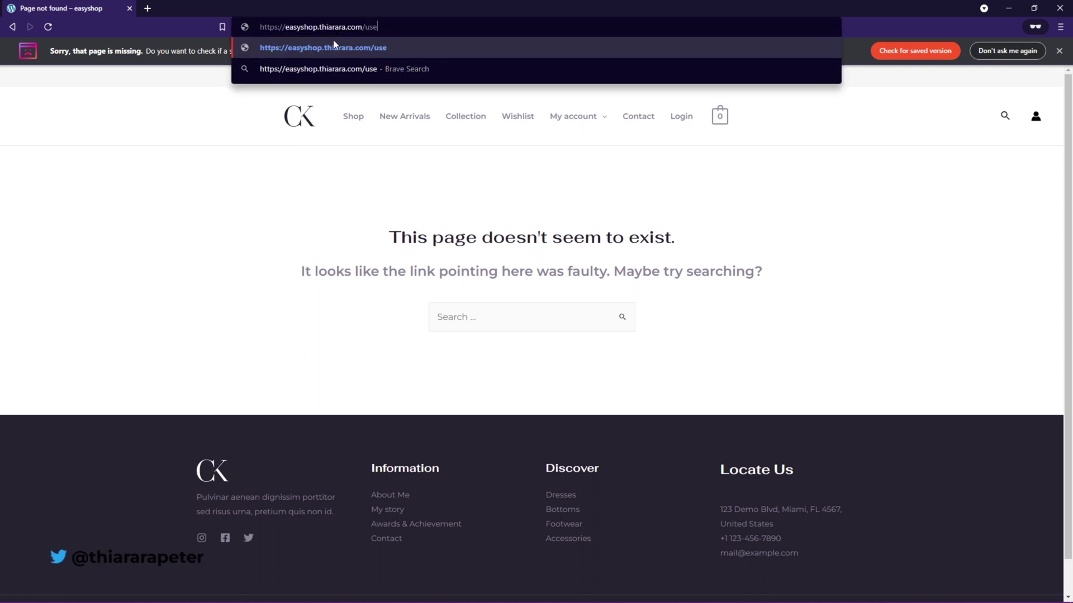
pyautogui.write('r-')
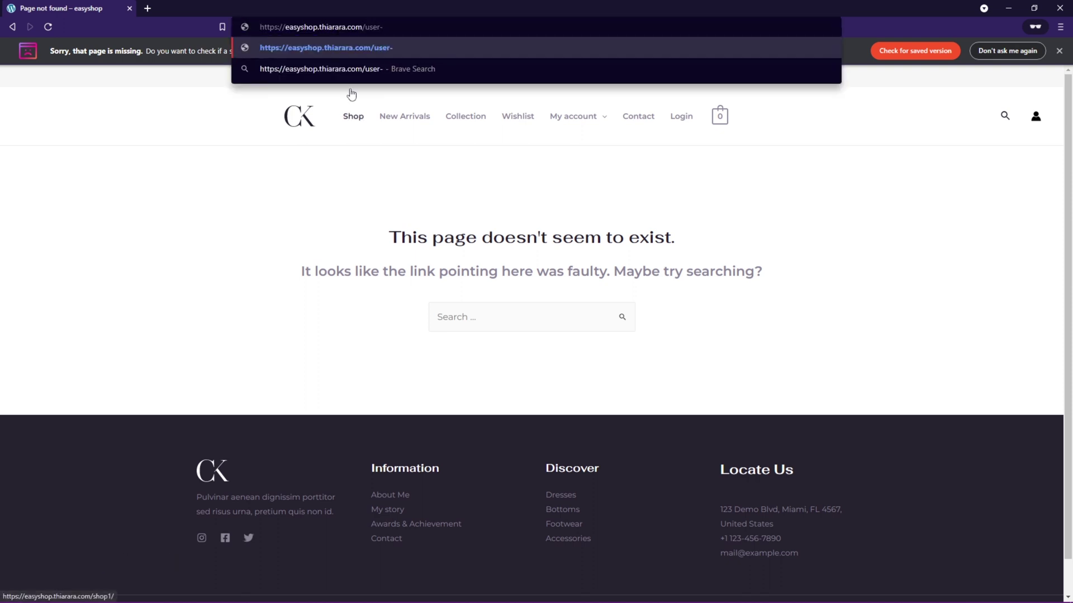
pyautogui.write('login')
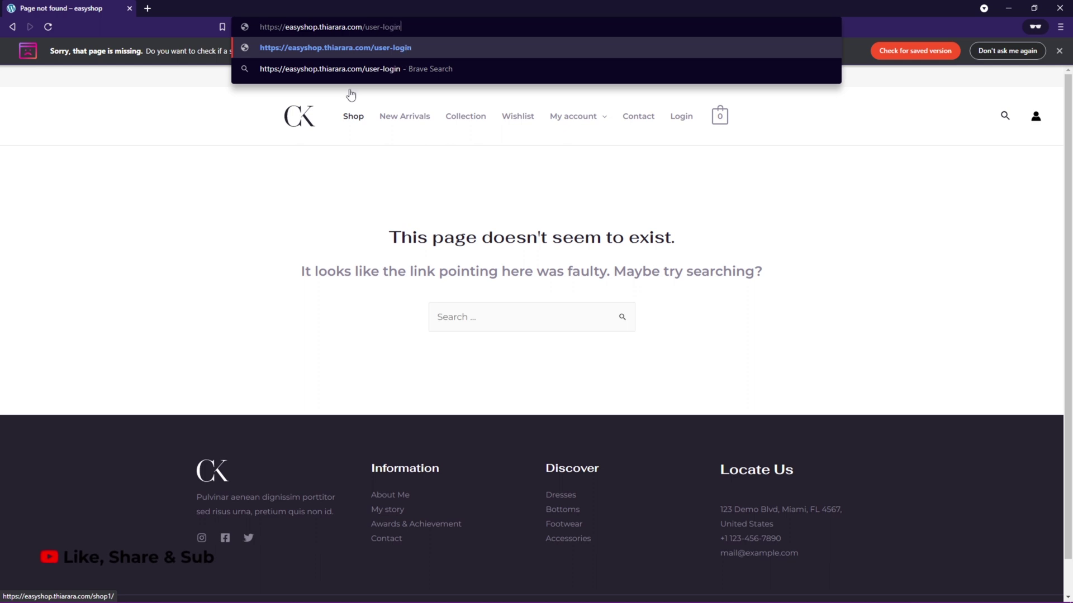
pyautogui.press('Return')
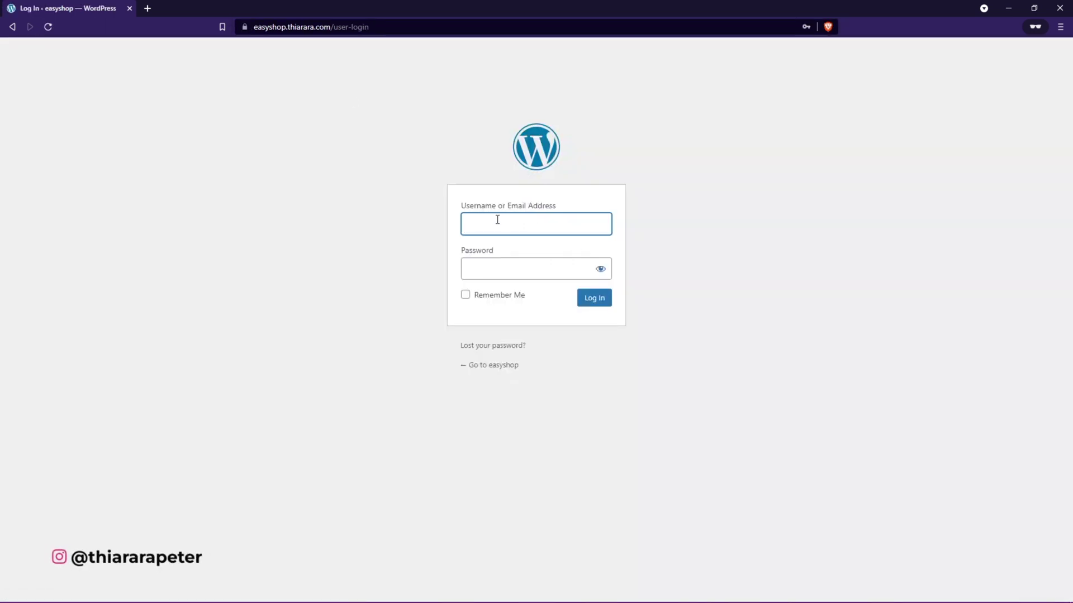
# Log in with the saved admin username and password, and check the custom admin path in the dashboard's address.
pyautogui.click(496, 222)
pyautogui.click(501, 246)
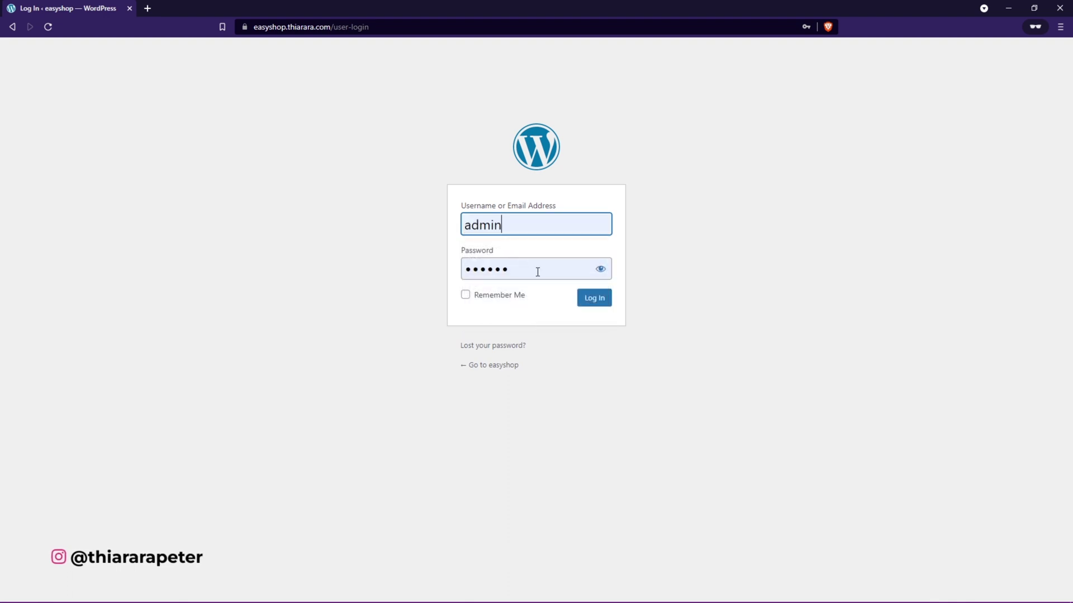
pyautogui.click(592, 300)
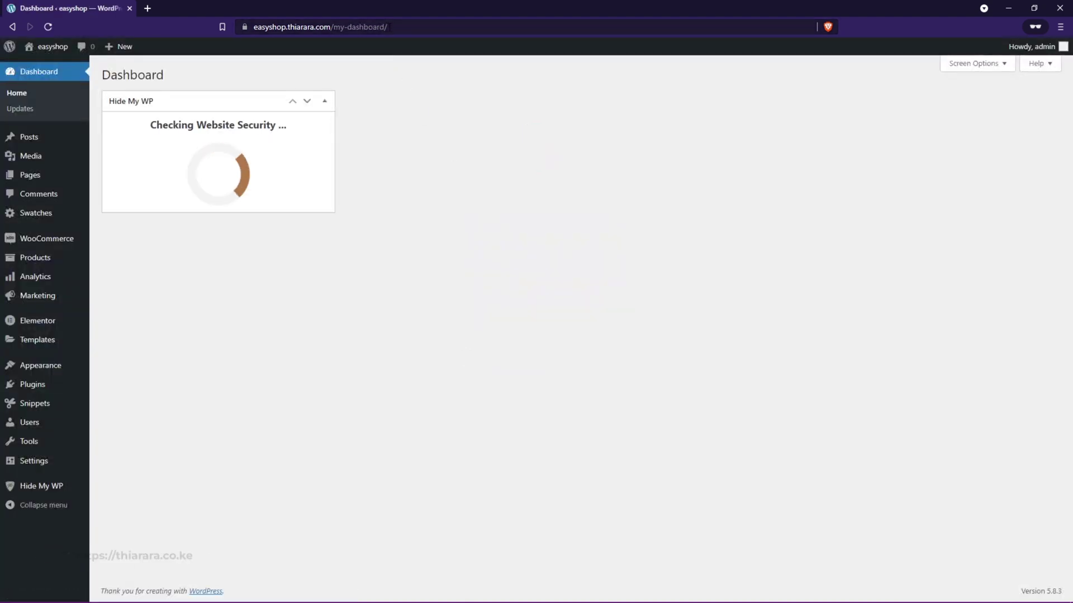
pyautogui.moveTo(414, 27); pyautogui.dragTo(359, 26)
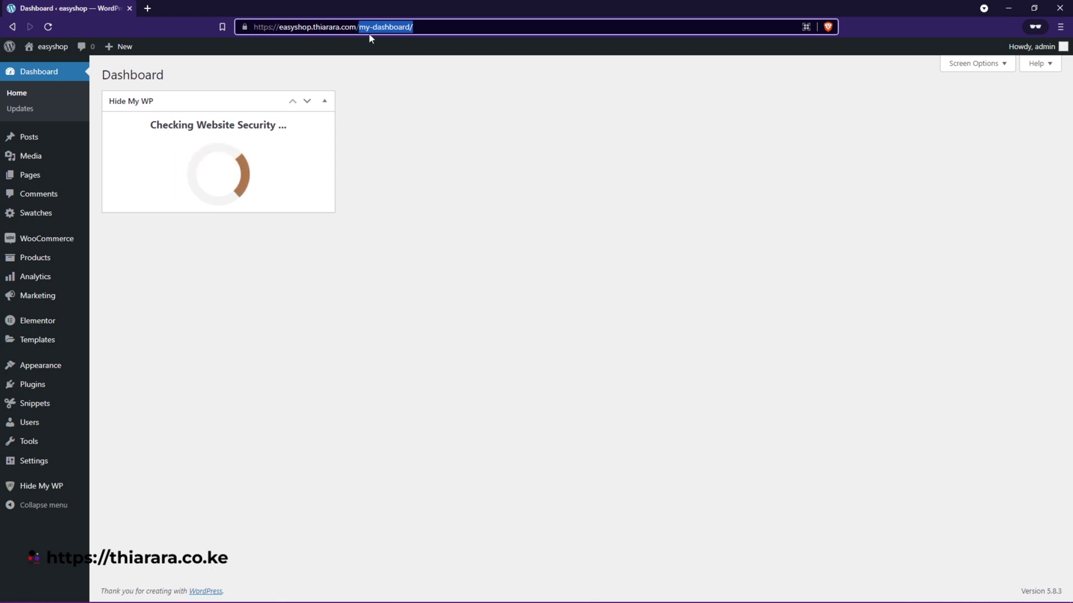
pyautogui.click(397, 57)
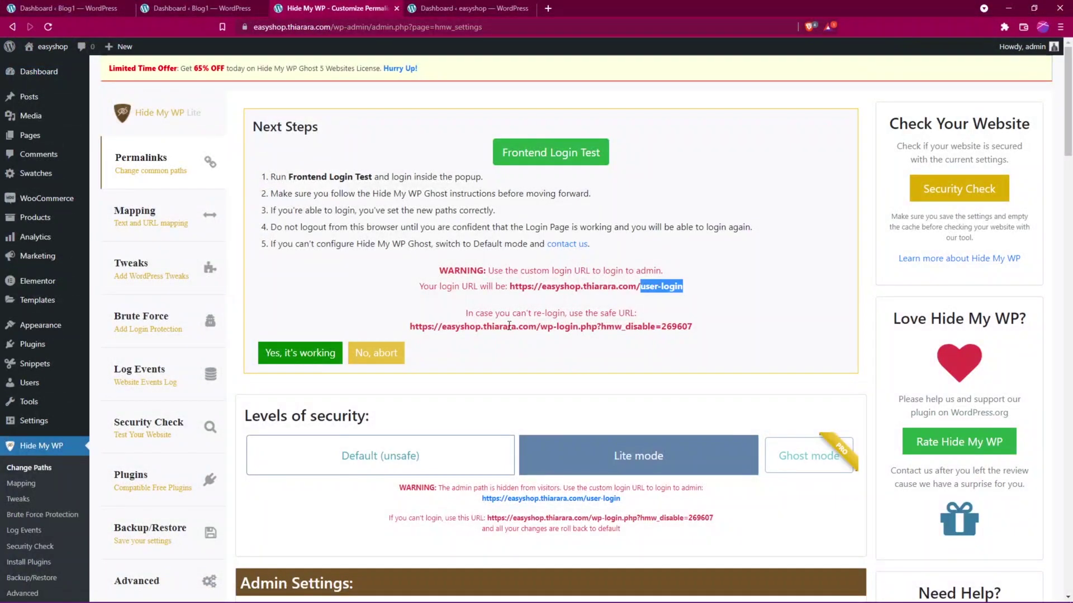
# Review the custom lost password, register and logout paths in the Login Settings of the Hide My WP page in the main window.
pyautogui.scroll(-9, 470, 338)
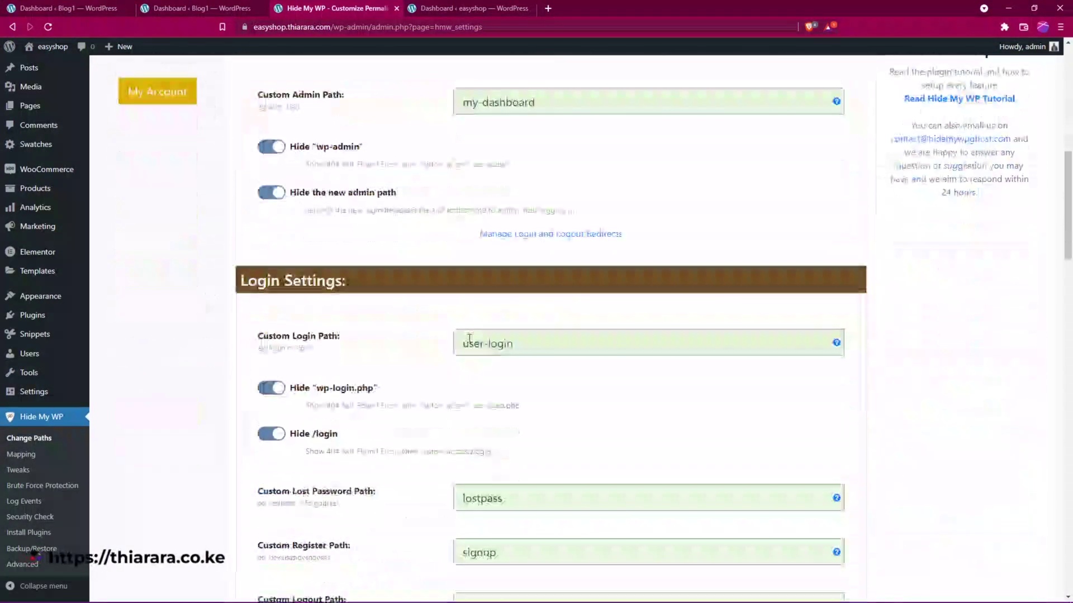
pyautogui.scroll(-3, 469, 338)
pyautogui.moveTo(505, 315); pyautogui.dragTo(424, 330)
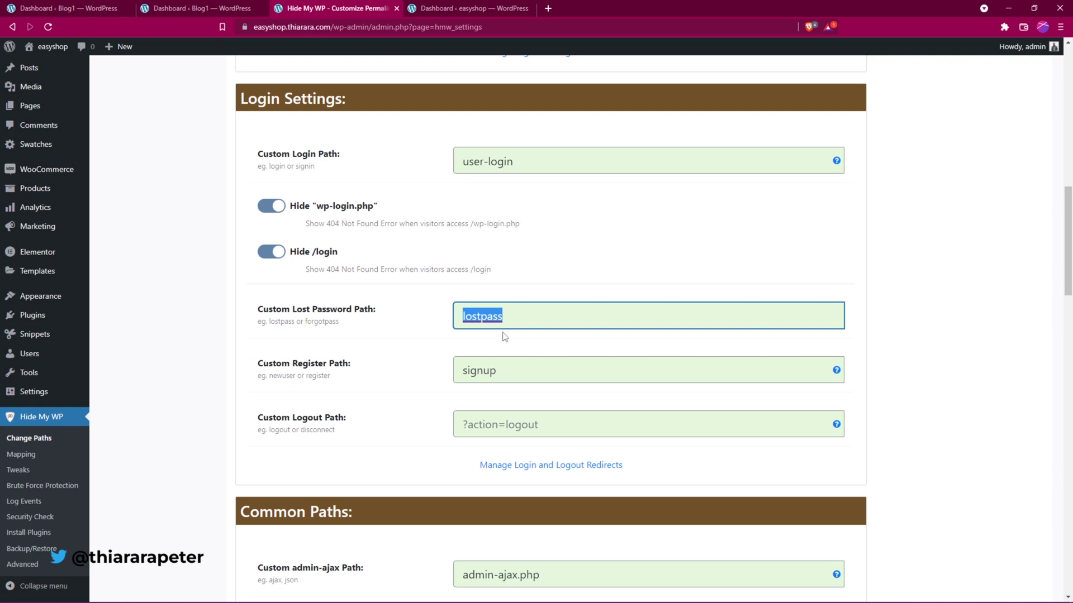
pyautogui.scroll(-2, 506, 317)
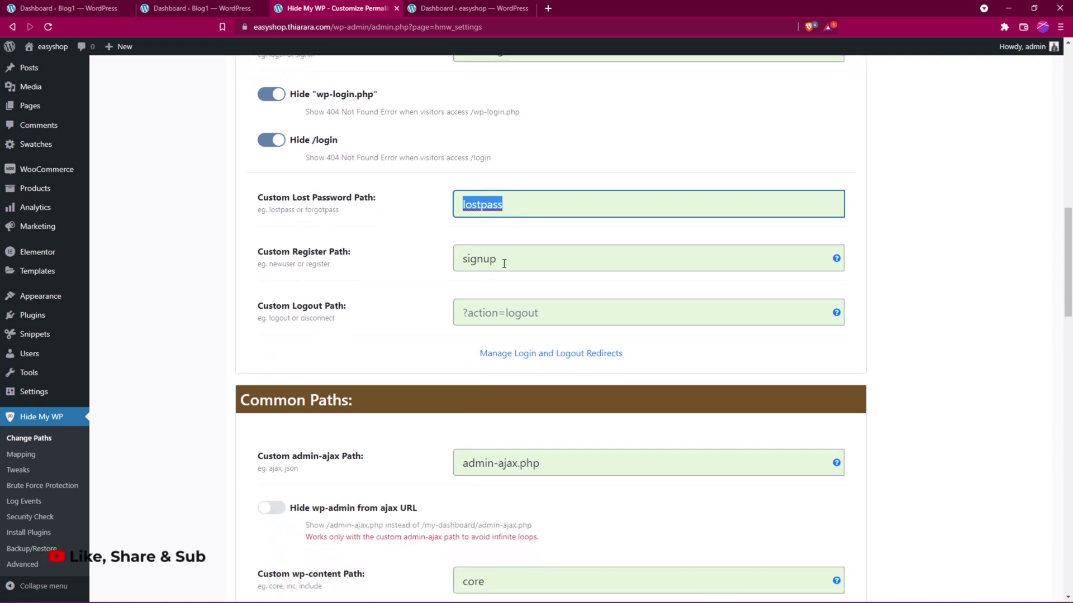
pyautogui.scroll(-1, 478, 345)
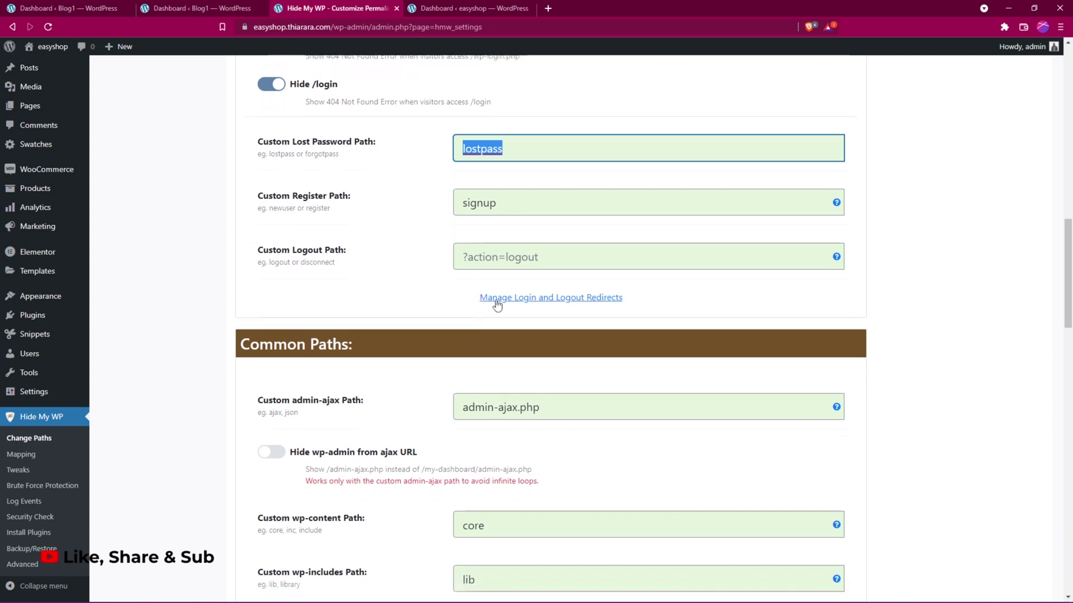
pyautogui.click(469, 256)
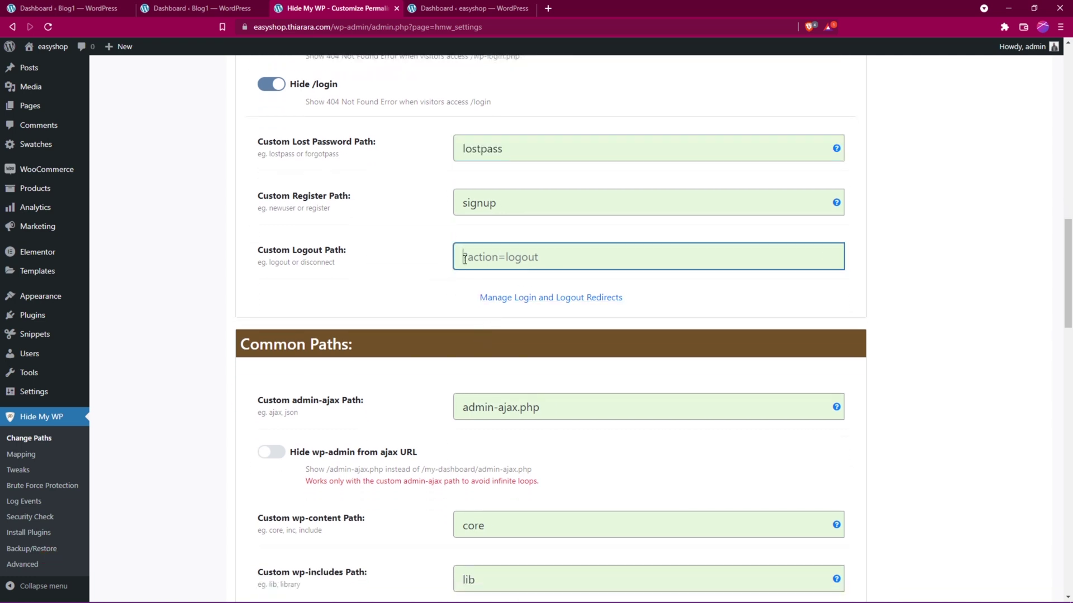
# Try the Hide wp-admin from ajax URL option in the Common Paths, switch it off again and read its description.
pyautogui.scroll(-4, 326, 314)
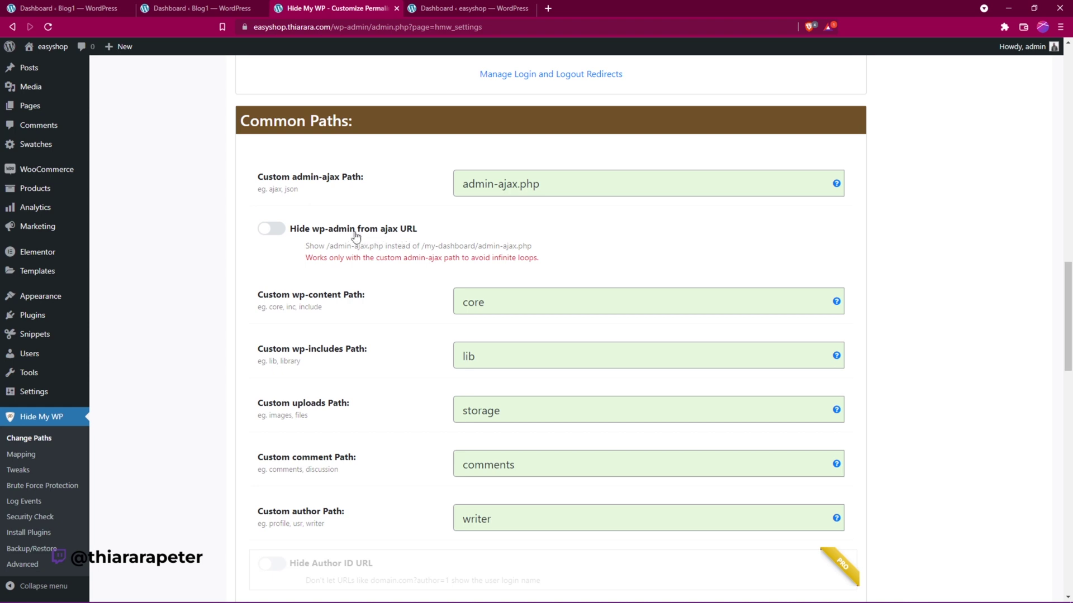
pyautogui.click(276, 231)
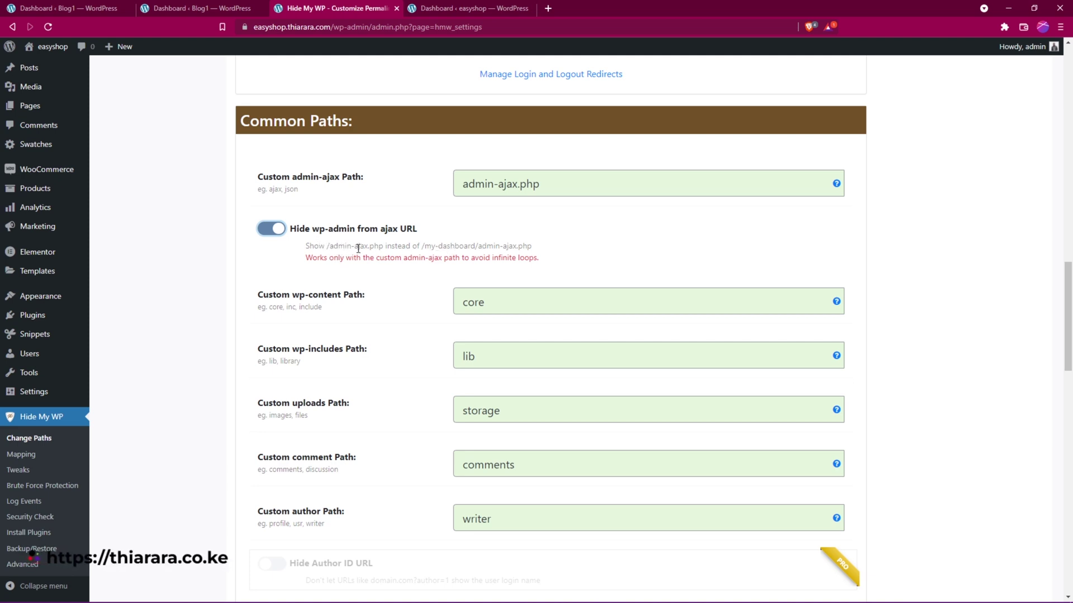
pyautogui.click(272, 229)
pyautogui.moveTo(421, 246); pyautogui.dragTo(474, 248)
pyautogui.click(561, 257)
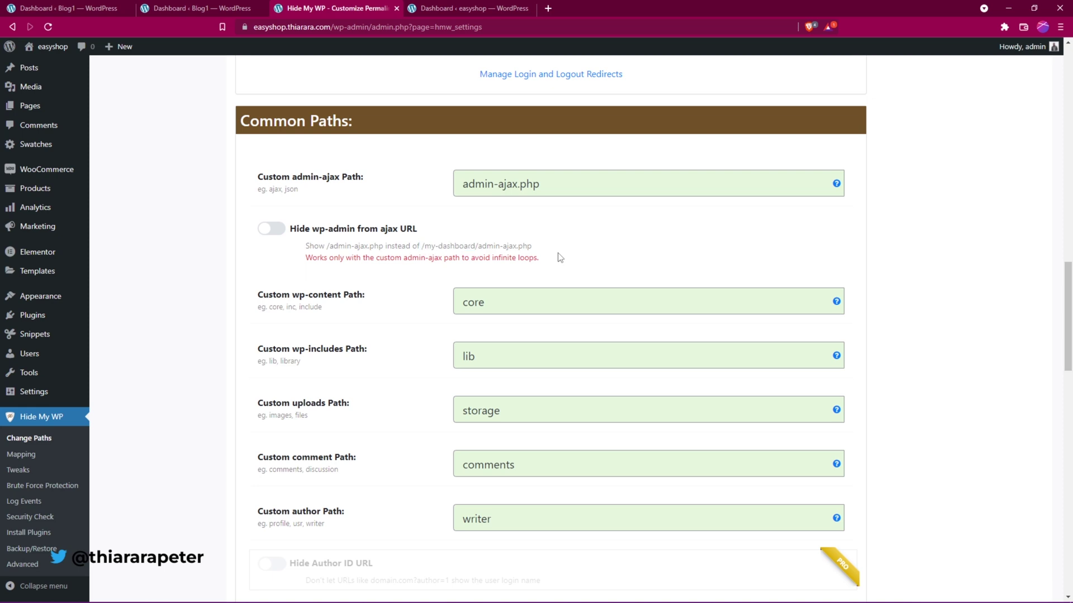
# Examine the custom wp-content, wp-includes, uploads, comment and author paths and their suggested examples in the Common Paths.
pyautogui.scroll(-2, 333, 257)
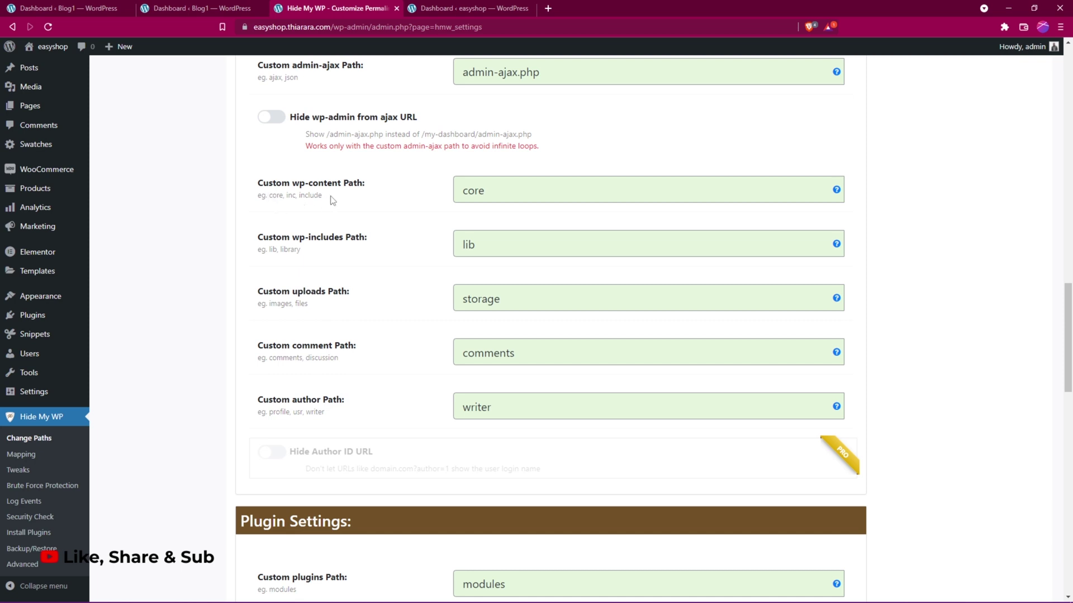
pyautogui.moveTo(333, 201); pyautogui.dragTo(265, 197)
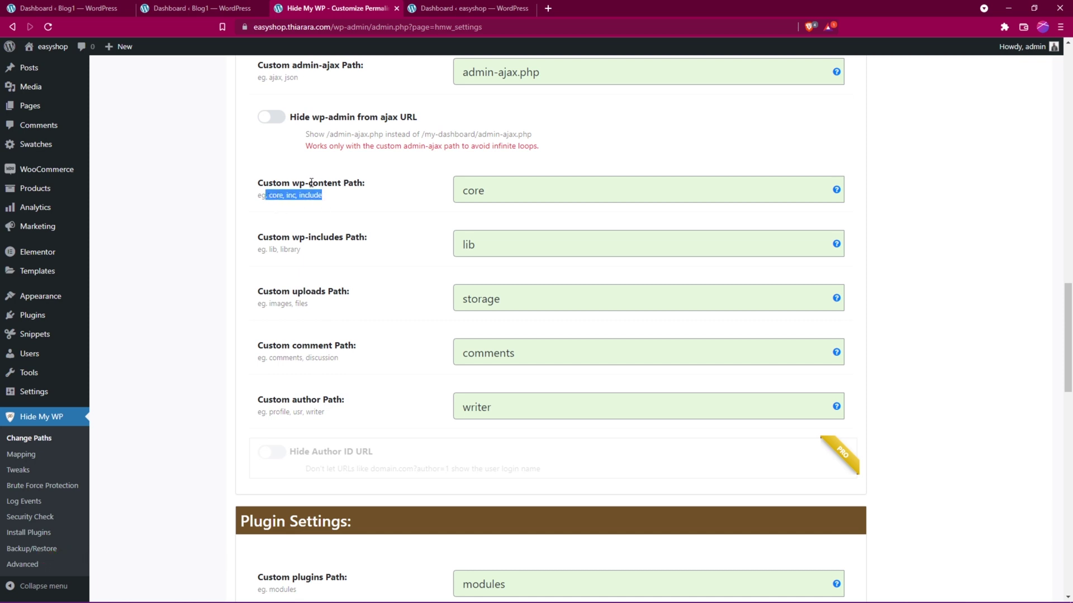
pyautogui.press('Tab')
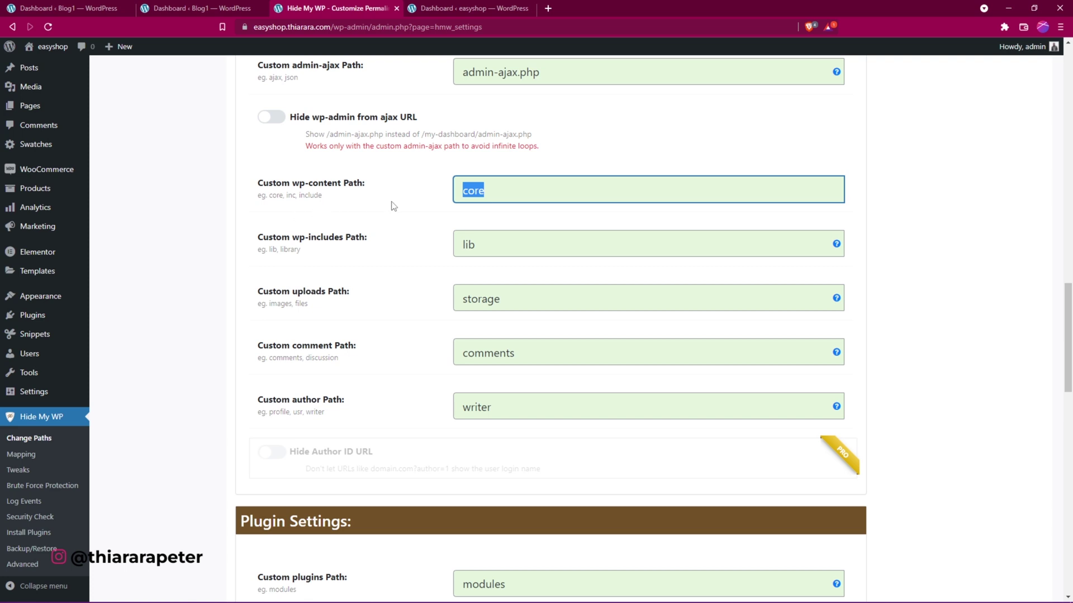
pyautogui.moveTo(328, 200); pyautogui.dragTo(278, 198)
pyautogui.click(327, 202)
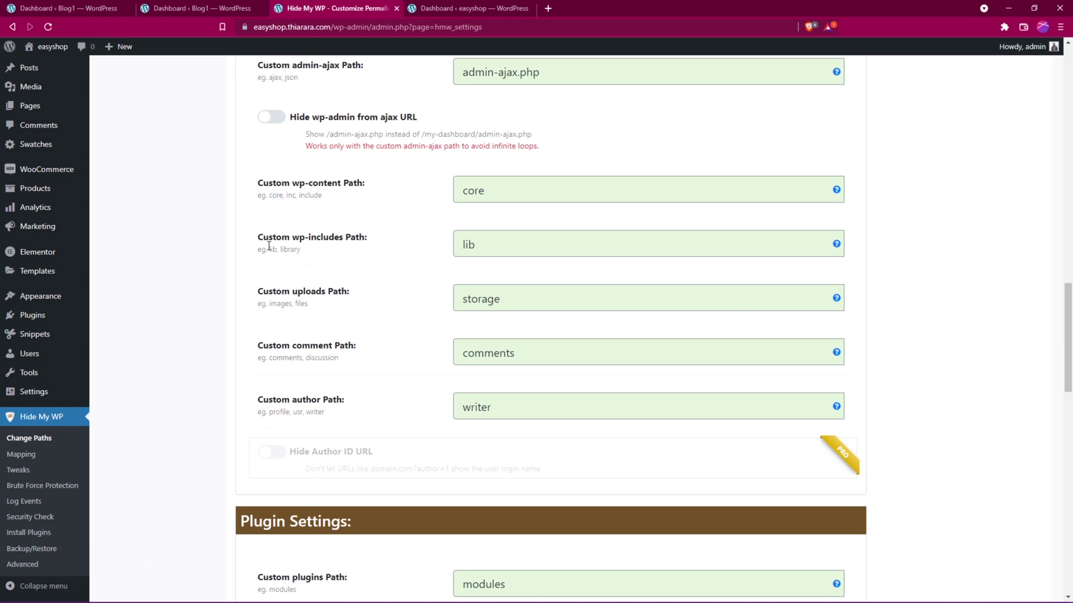
pyautogui.moveTo(302, 251); pyautogui.dragTo(283, 251)
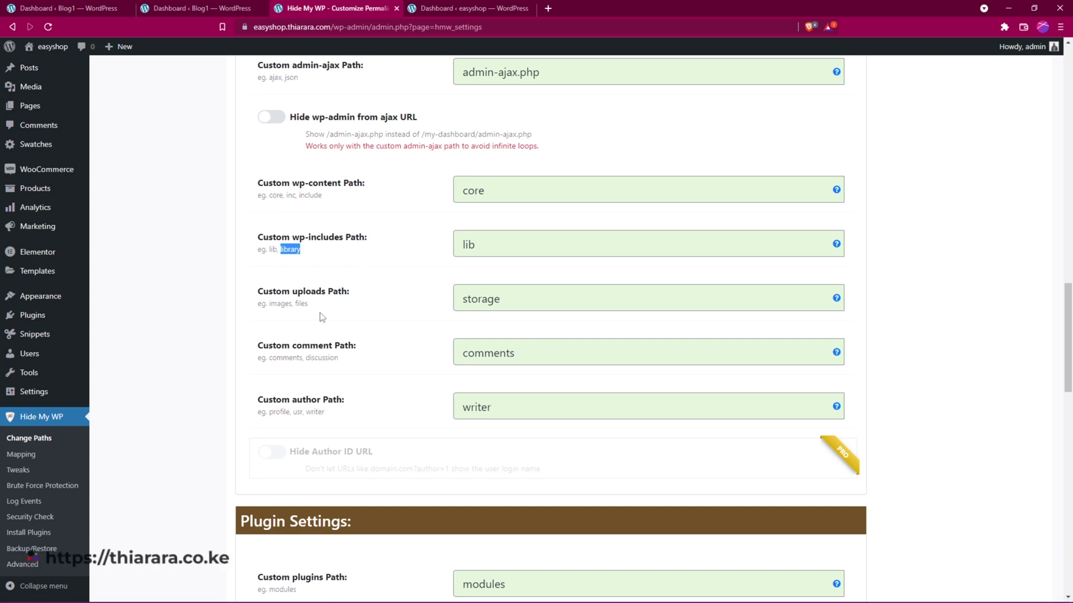
pyautogui.scroll(-1, 302, 304)
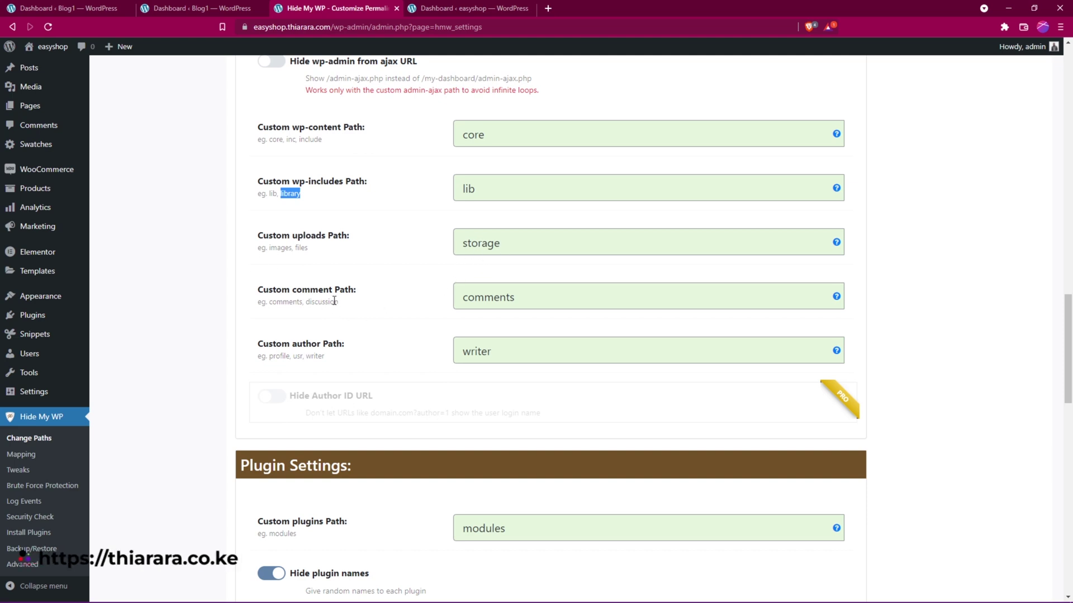
# Review the custom plugins path in the Plugin Settings and the custom themes path in the Theme Settings.
pyautogui.scroll(-3, 257, 346)
pyautogui.scroll(-1, 319, 356)
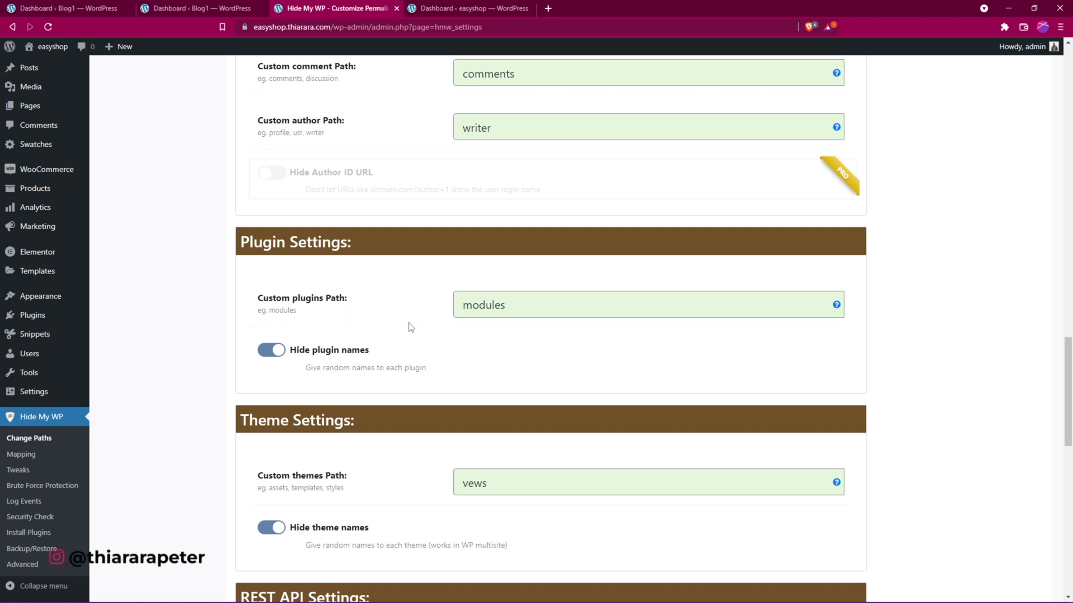
pyautogui.moveTo(505, 306); pyautogui.dragTo(431, 311)
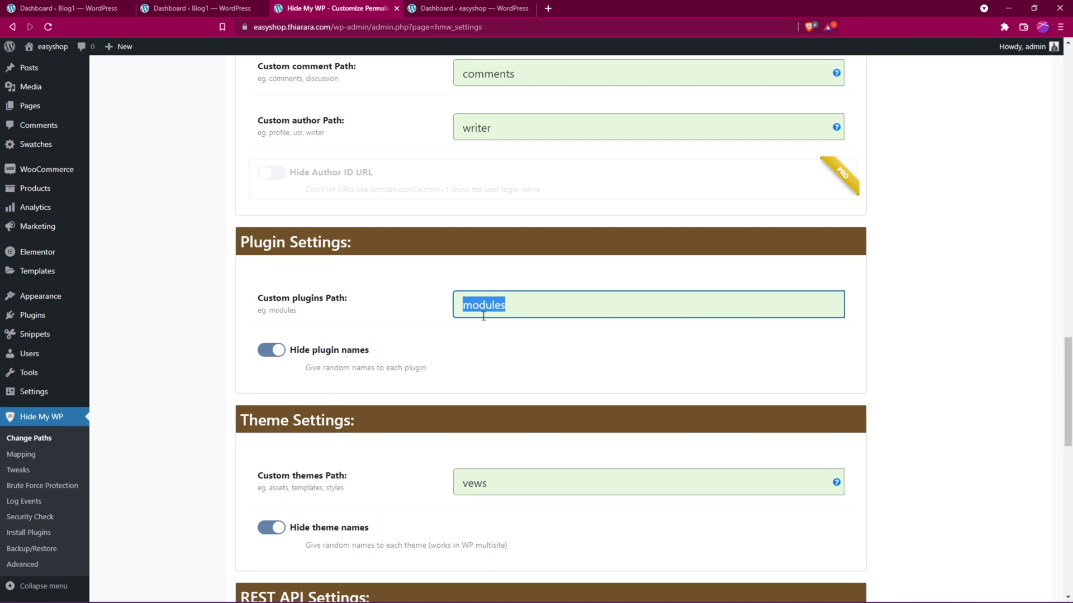
pyautogui.scroll(-2, 492, 314)
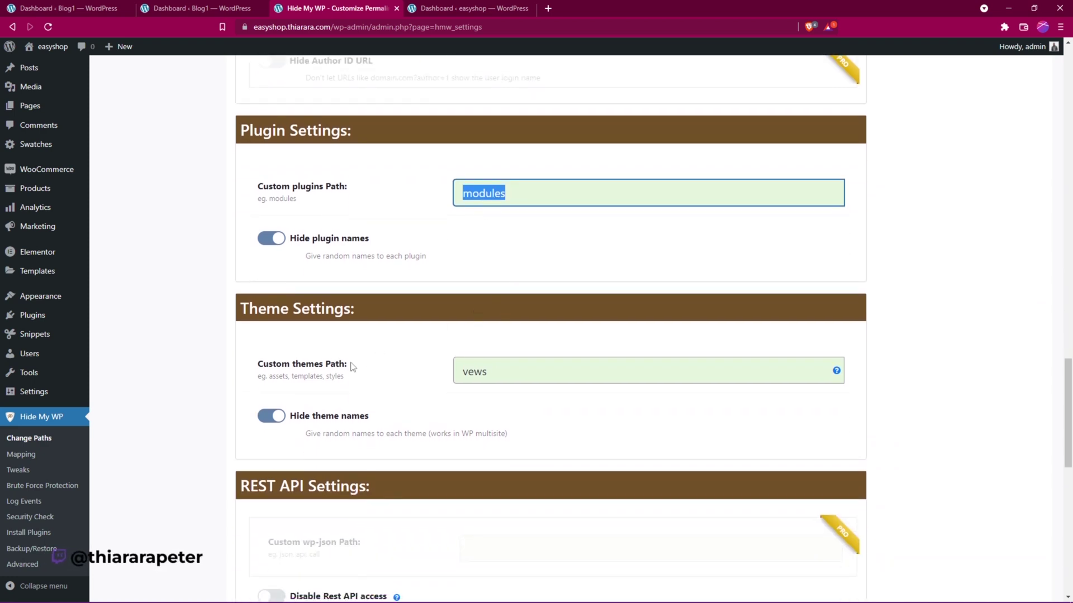
pyautogui.moveTo(490, 374); pyautogui.dragTo(425, 378)
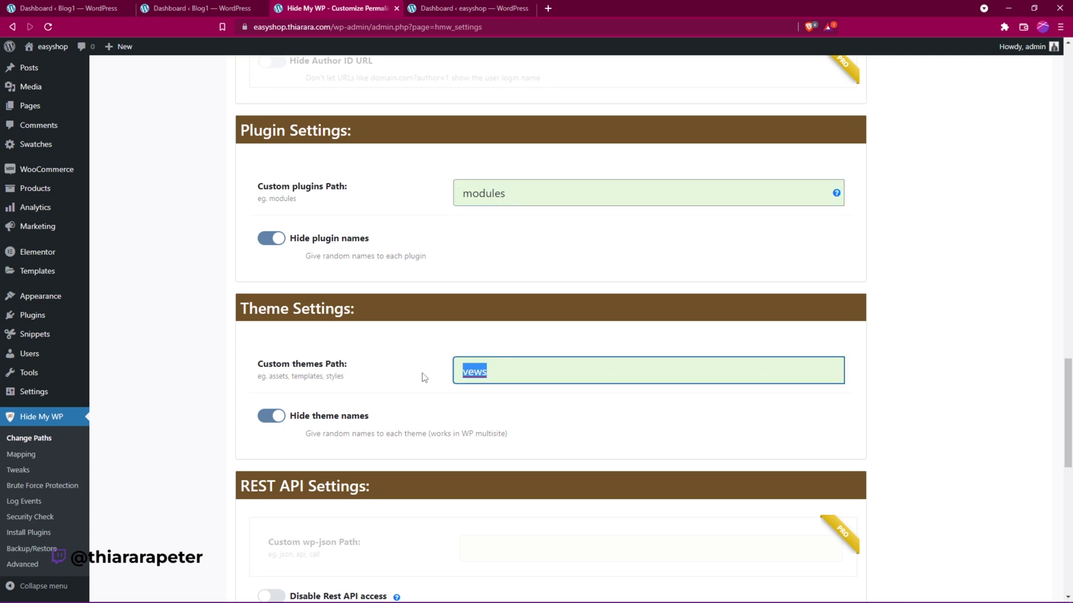
# Turn on Disable Rest API access in the REST API Settings and look over the Security Settings.
pyautogui.scroll(-1, 495, 268)
pyautogui.scroll(-3, 488, 445)
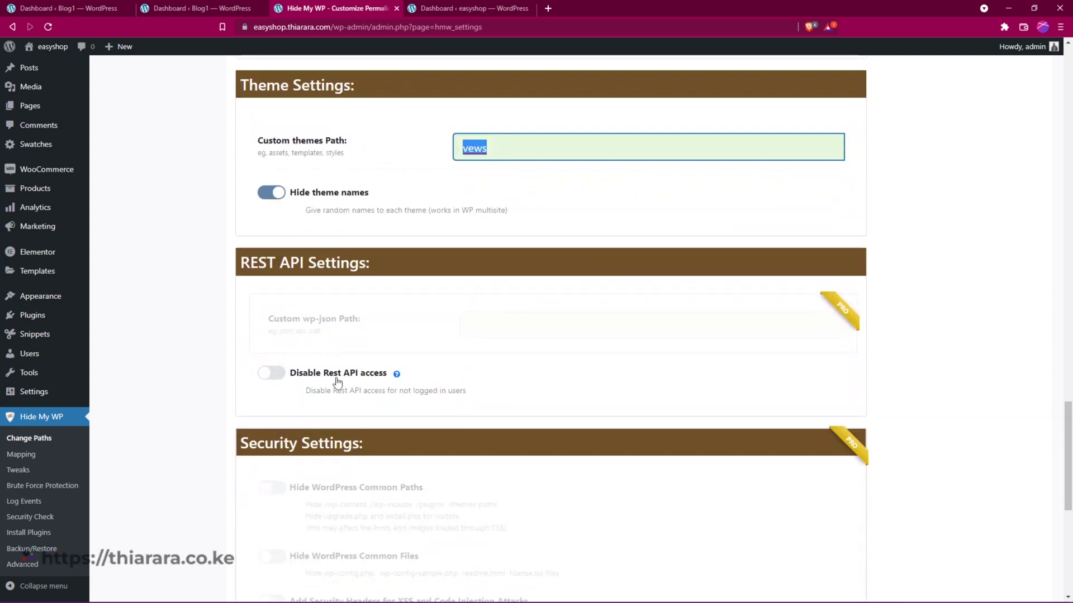
pyautogui.click(274, 374)
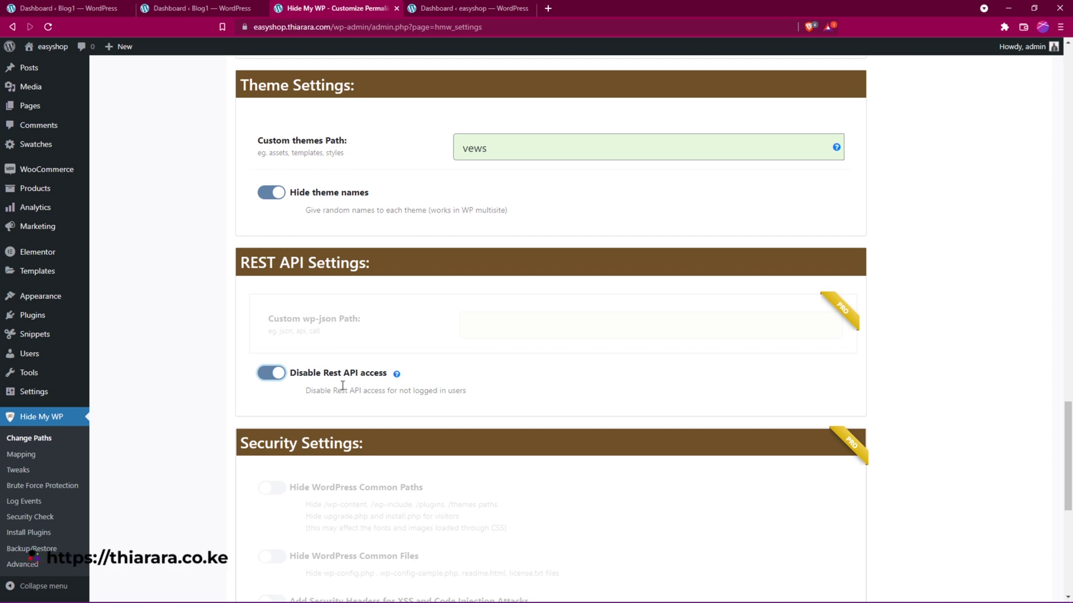
pyautogui.scroll(-1, 342, 378)
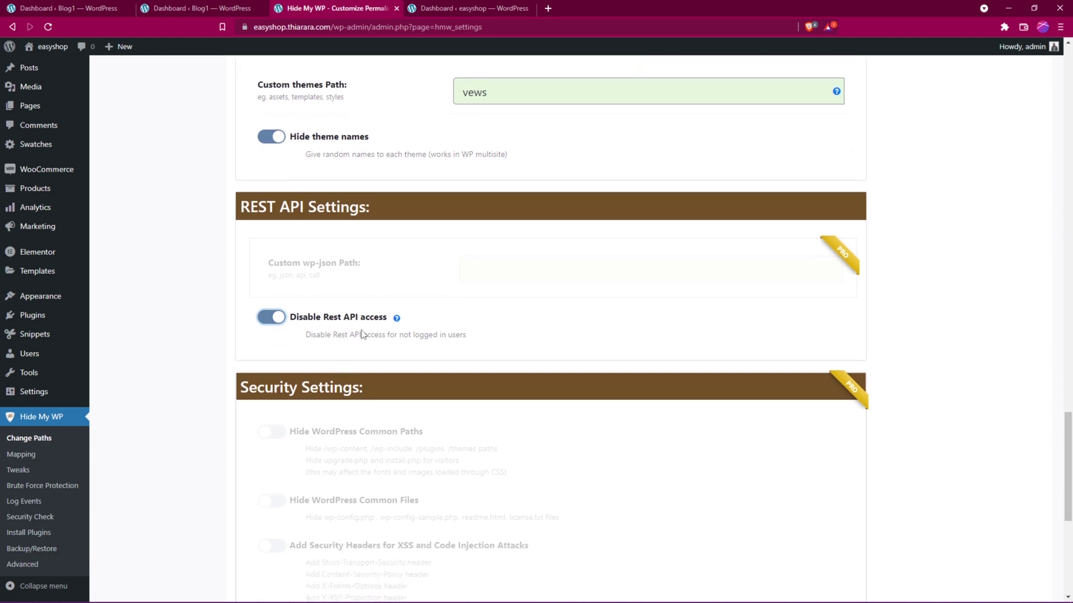
pyautogui.scroll(-3, 352, 374)
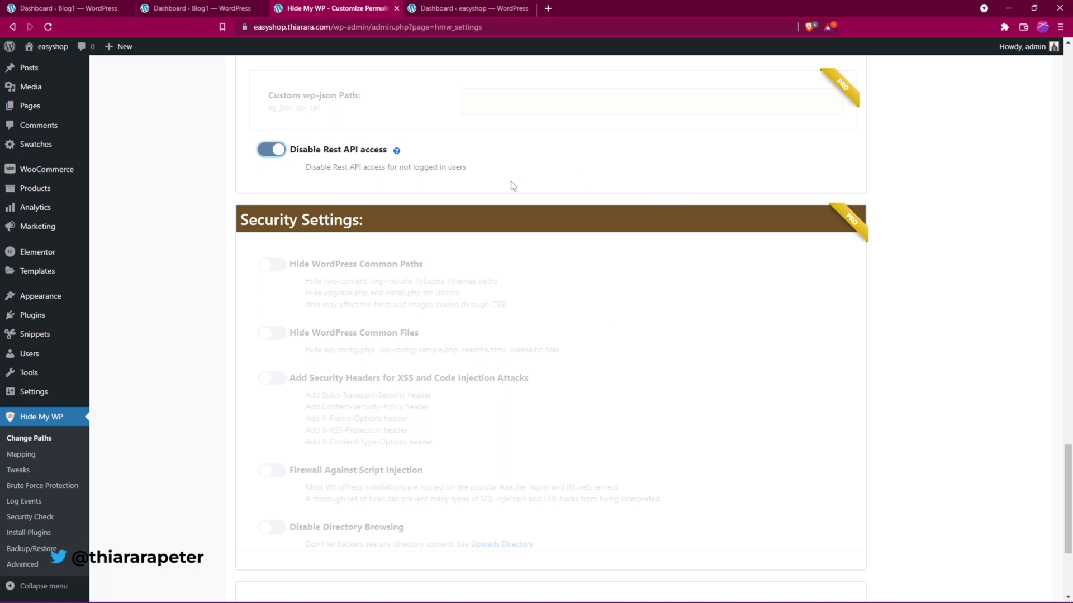
# Open the Uncategorized category archive of the Blog1 site from its category list and examine the category part of its address.
pyautogui.scroll(-4, 347, 252)
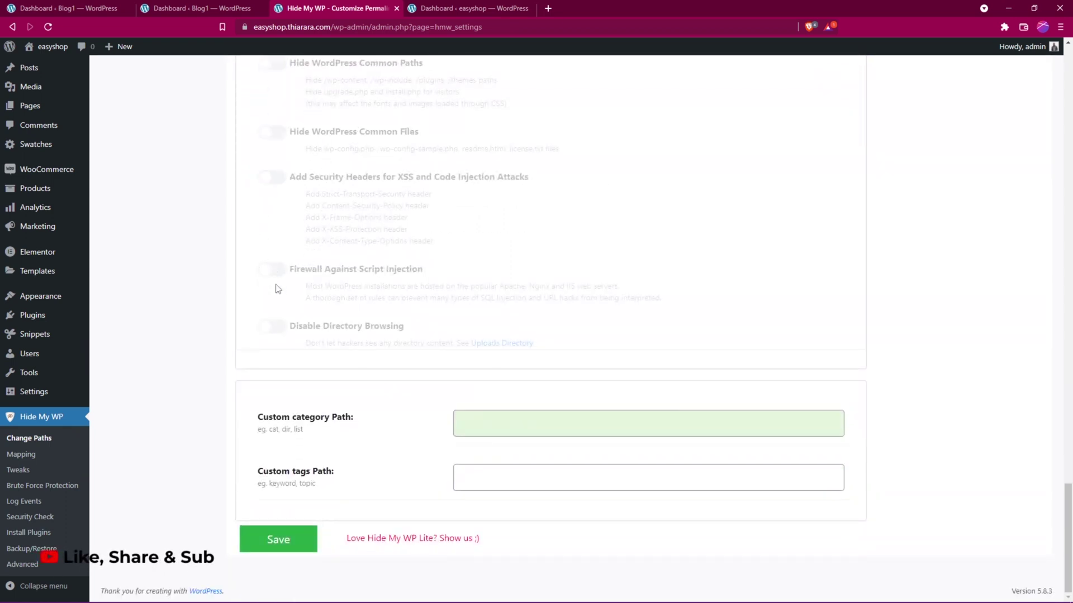
pyautogui.click(182, 8)
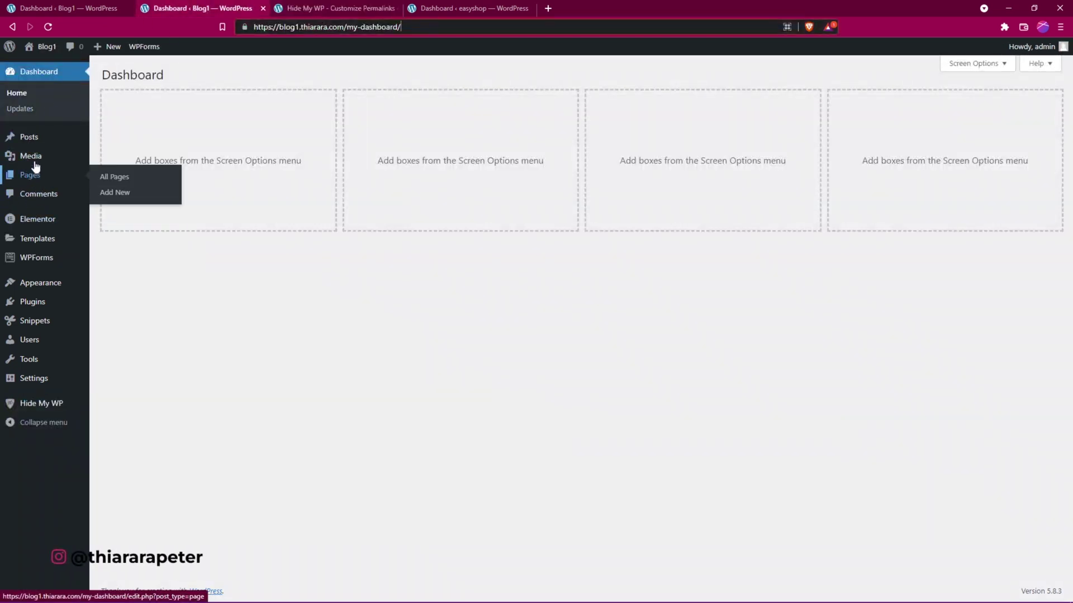
pyautogui.moveTo(33, 138)
pyautogui.click(111, 139)
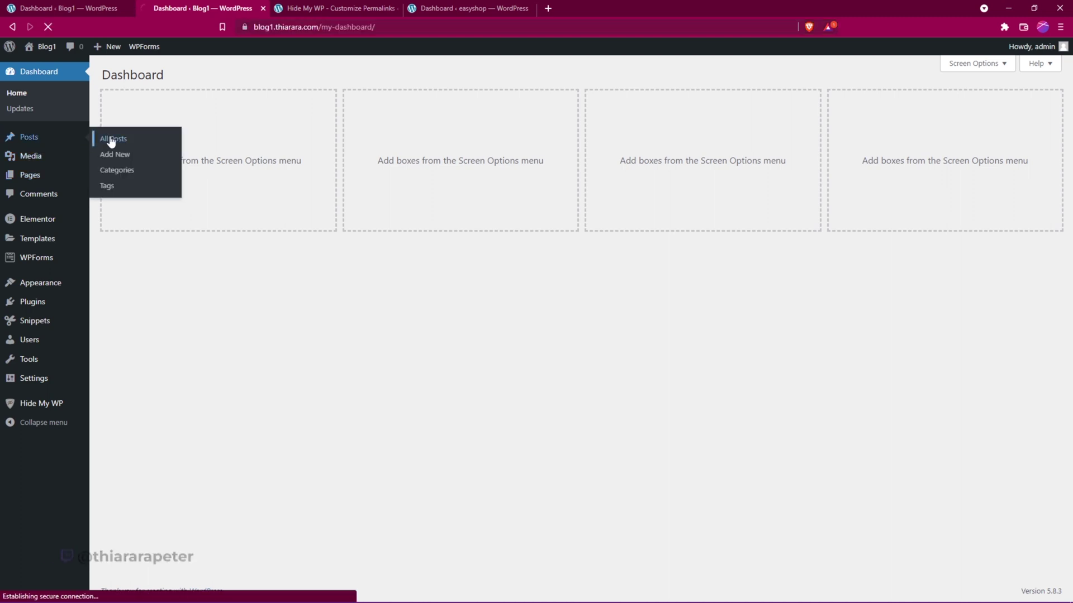
pyautogui.click(117, 174)
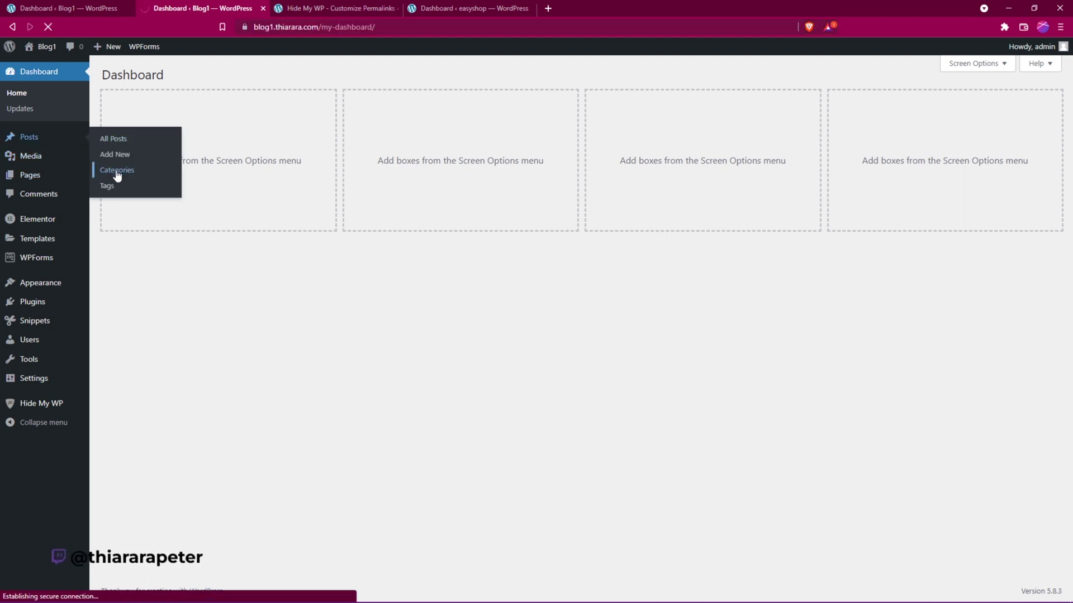
pyautogui.moveTo(485, 172)
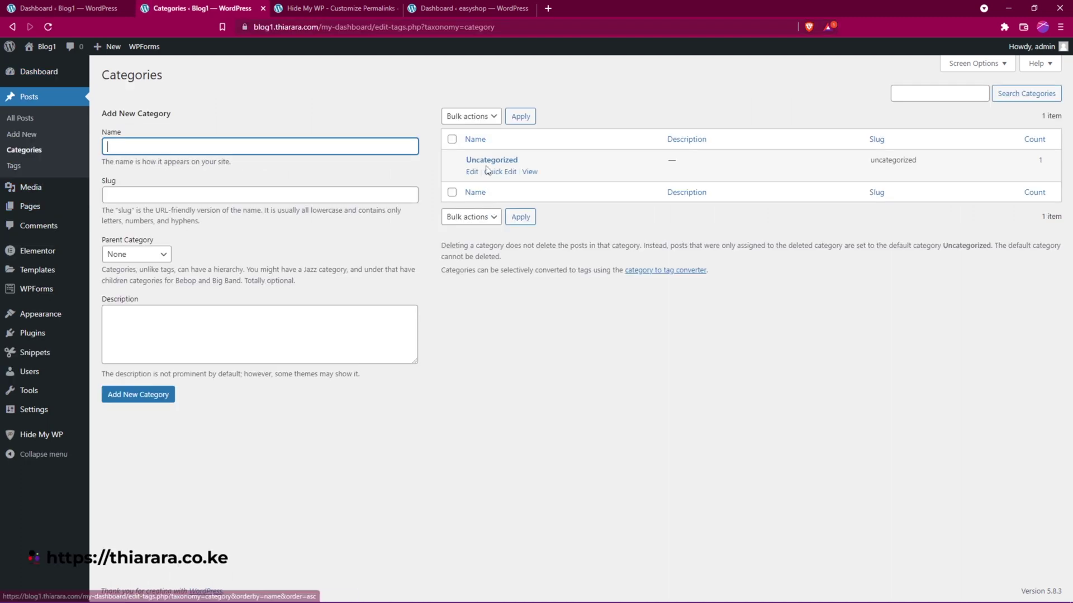
pyautogui.click(530, 173)
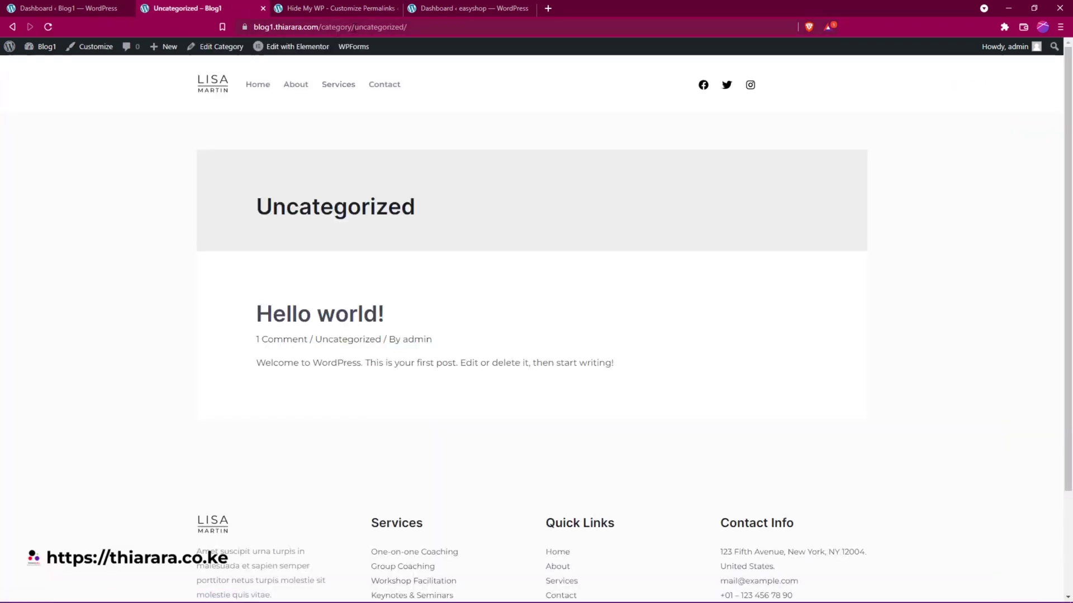
pyautogui.moveTo(335, 27); pyautogui.dragTo(350, 27)
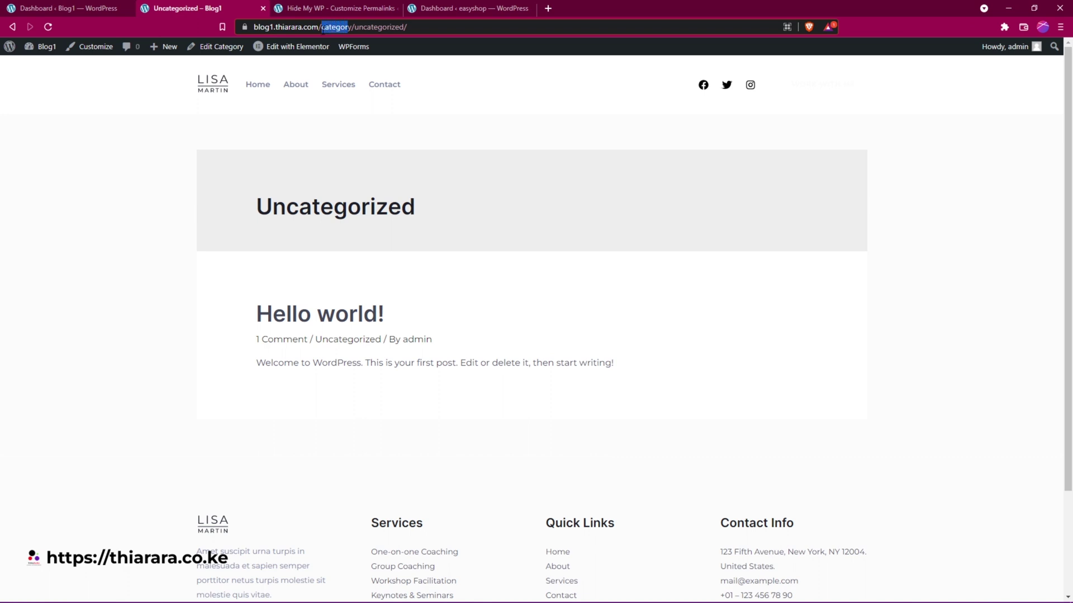
pyautogui.moveTo(378, 27); pyautogui.dragTo(337, 27)
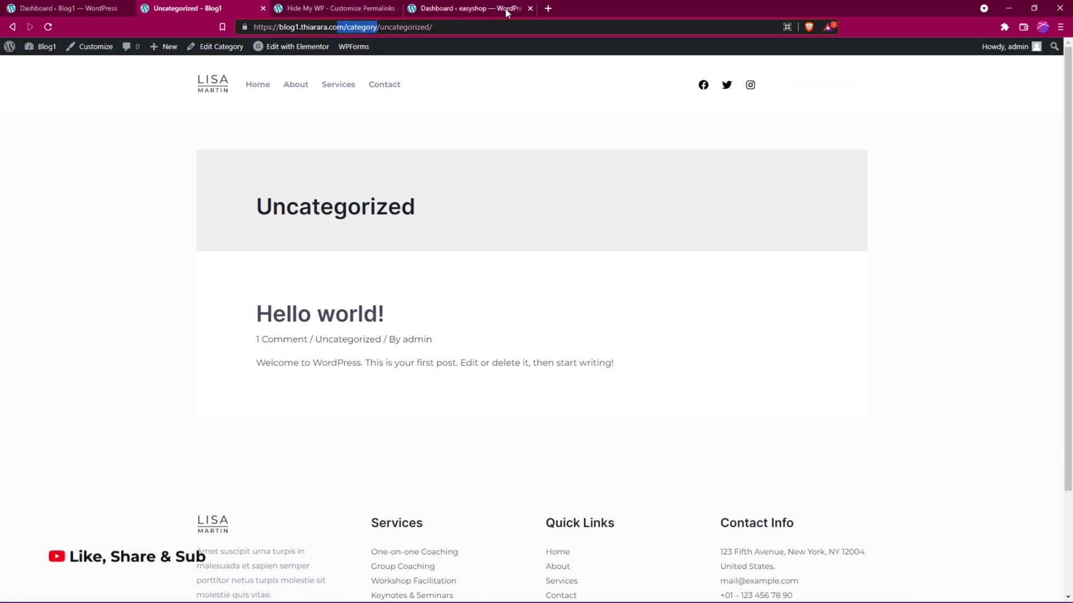
# Return to the easyshop Hide My WP settings, review the custom category and tags paths with their examples, and save the settings.
pyautogui.click(363, 6)
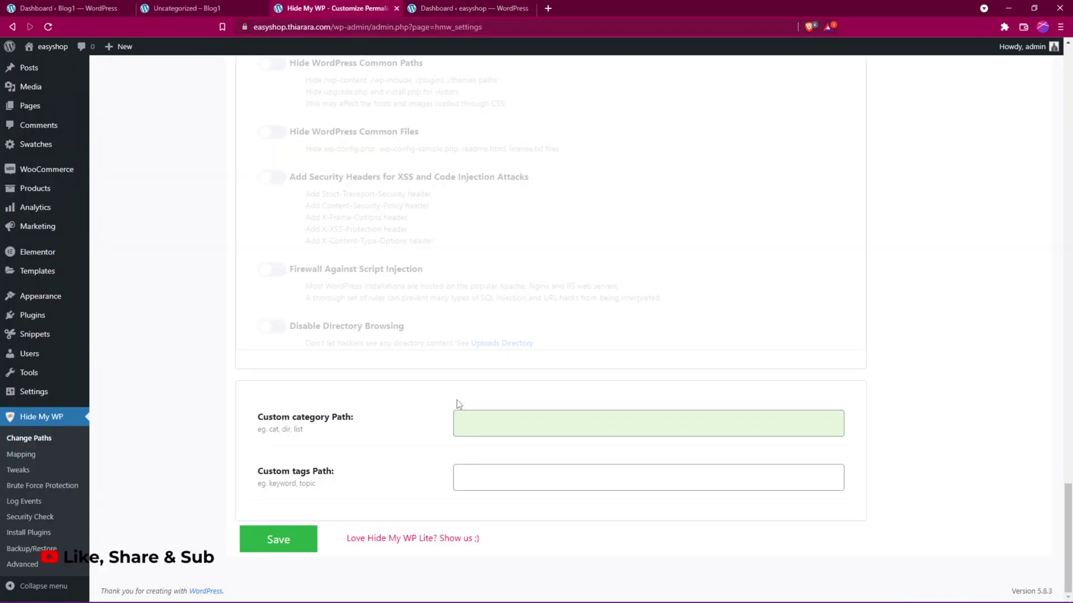
pyautogui.click(480, 422)
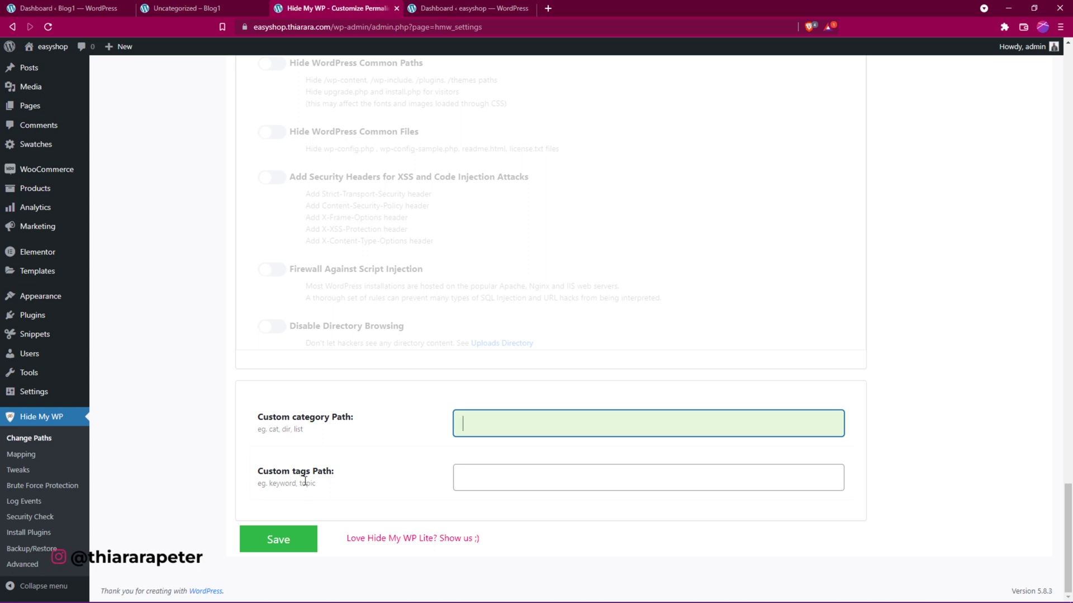
pyautogui.moveTo(316, 483); pyautogui.dragTo(281, 483)
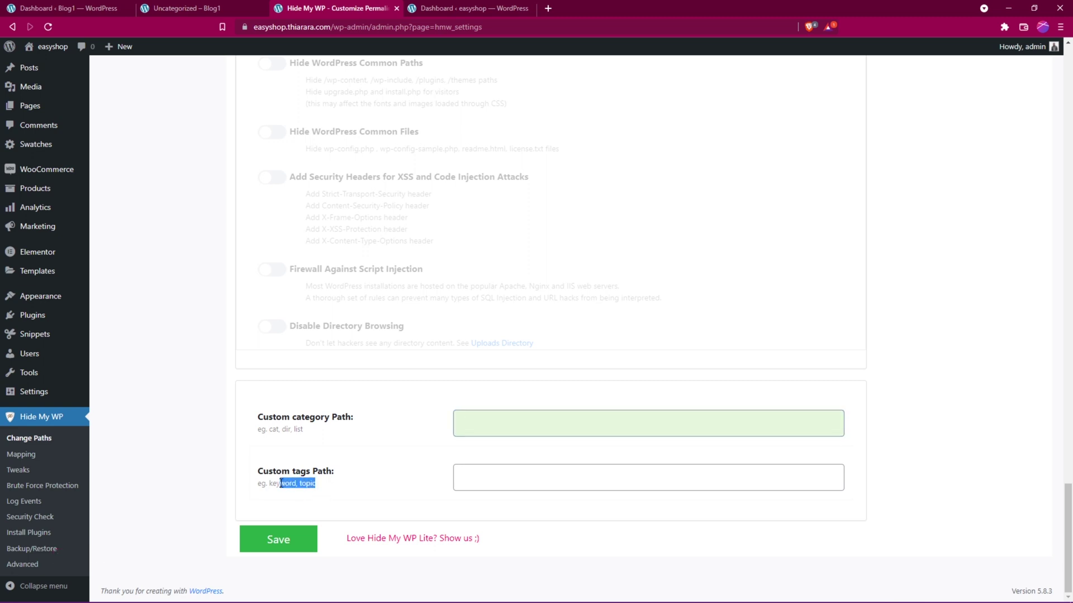
pyautogui.click(290, 542)
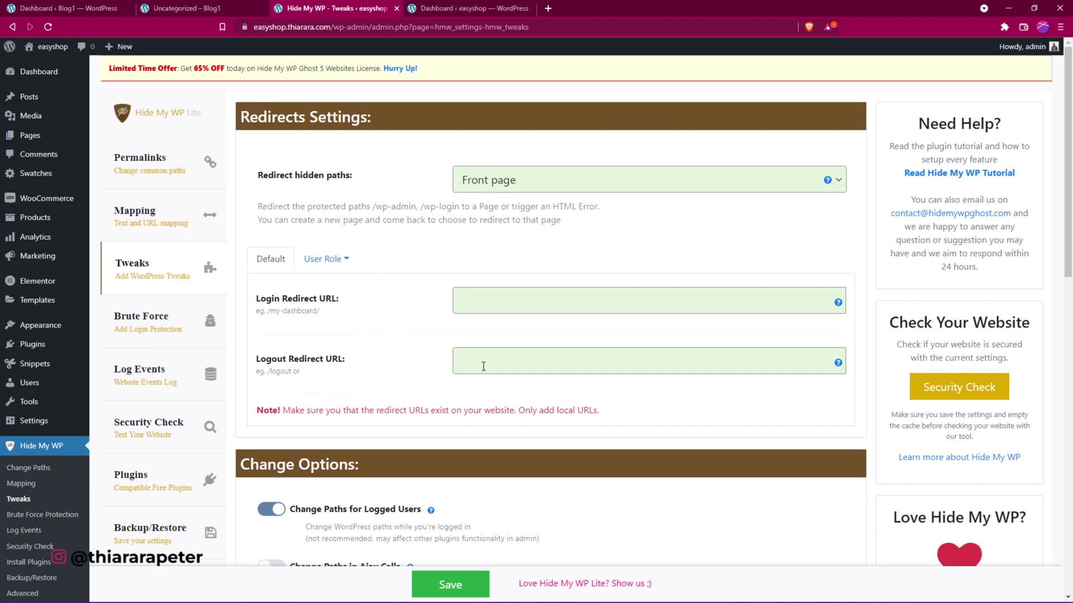
# Show the Administrator role redirects in the Tweaks and look at the login and logout redirect URLs.
pyautogui.click(326, 267)
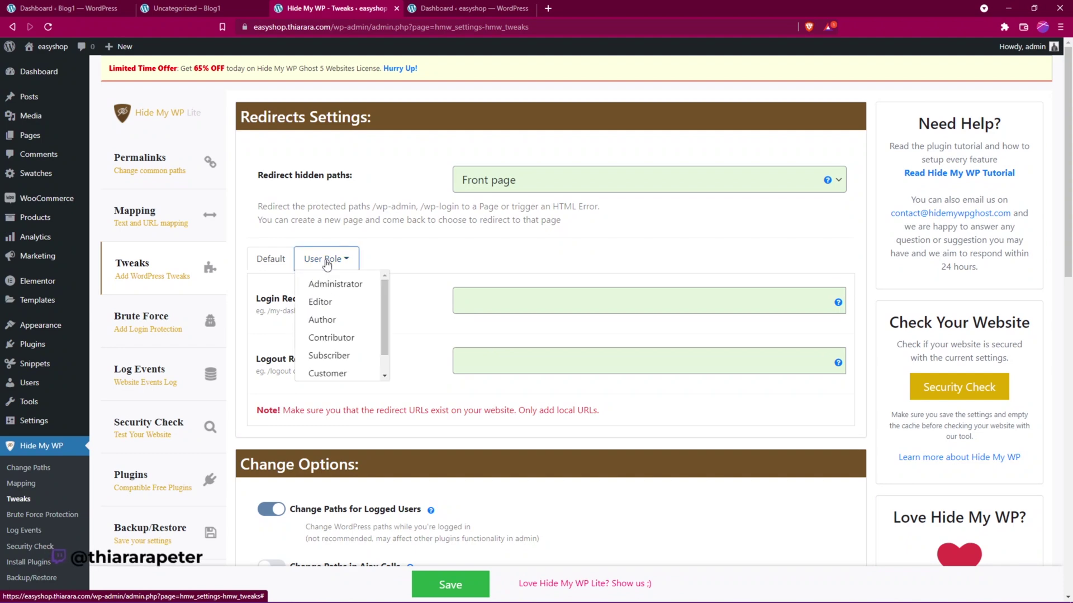
pyautogui.click(331, 284)
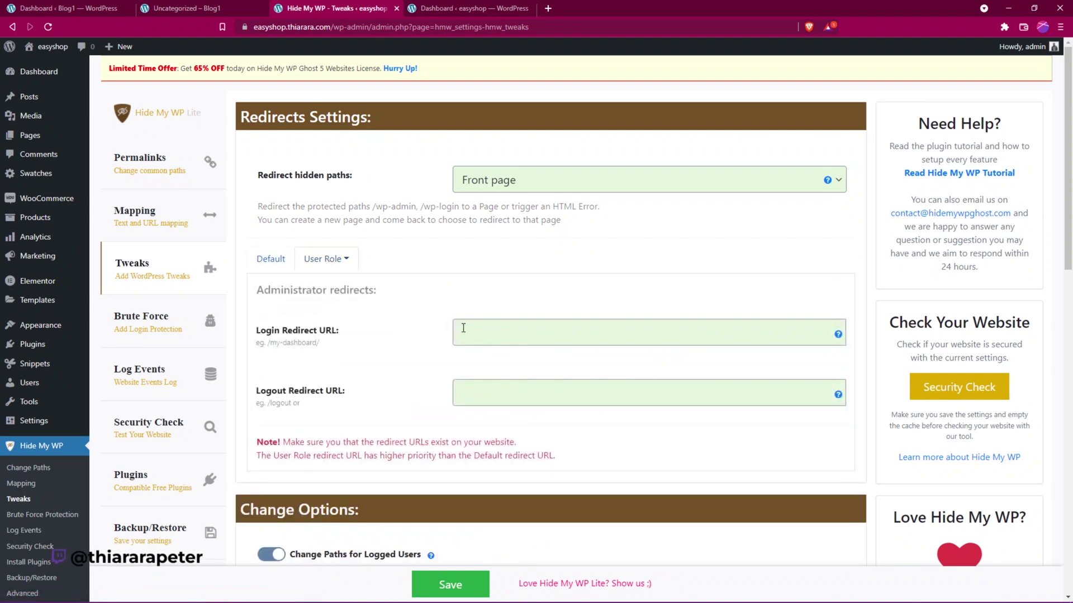
pyautogui.click(464, 329)
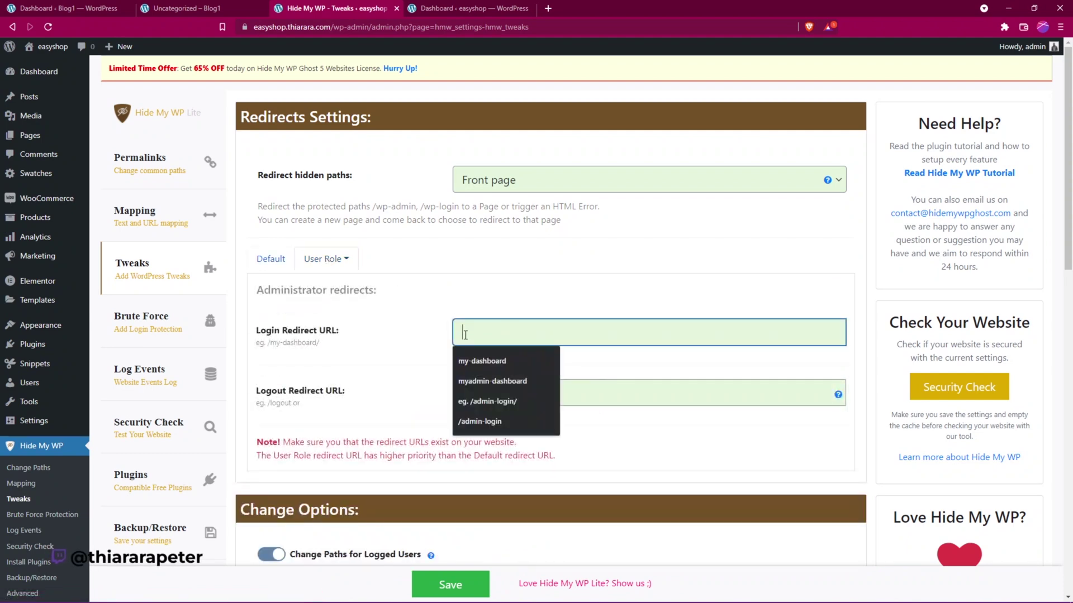
pyautogui.click(417, 316)
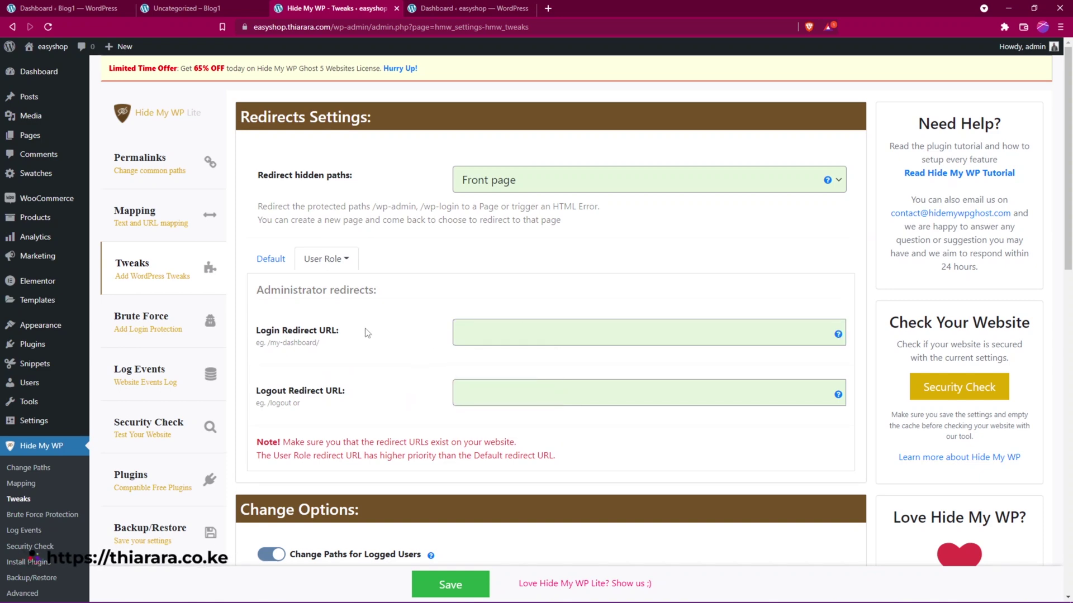
pyautogui.click(472, 332)
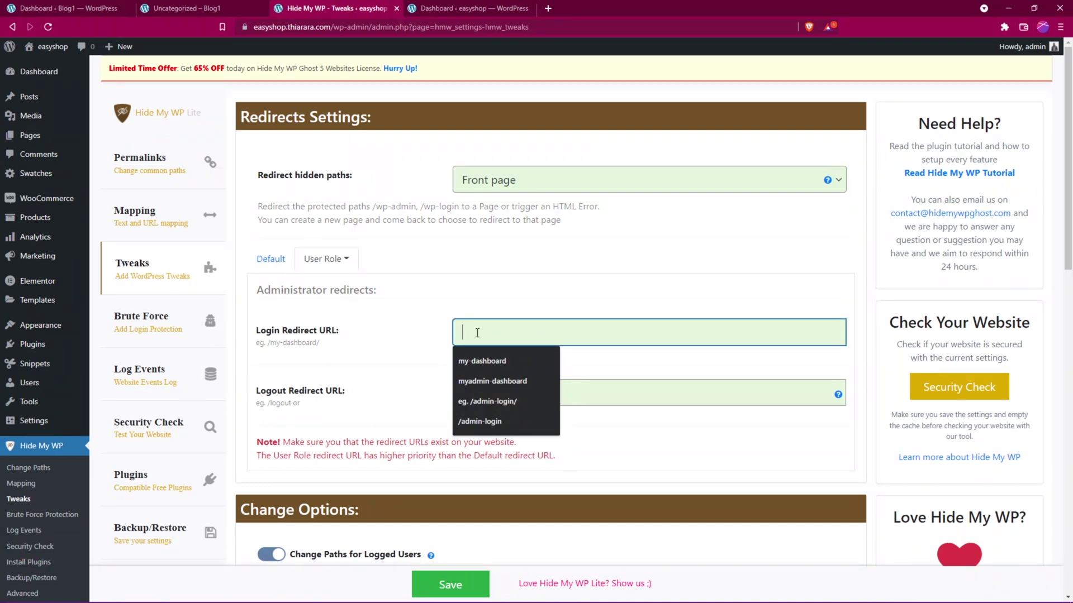
# Switch the user role redirects to Customer and begin the login redirect URL with /my.
pyautogui.click(313, 261)
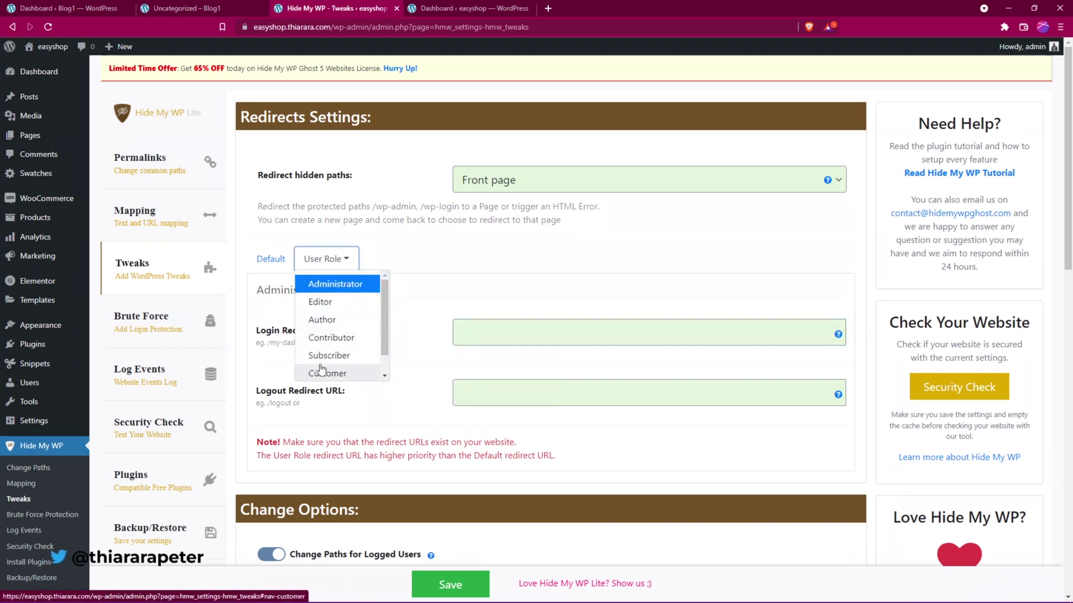
pyautogui.click(319, 373)
pyautogui.click(475, 337)
pyautogui.write('/')
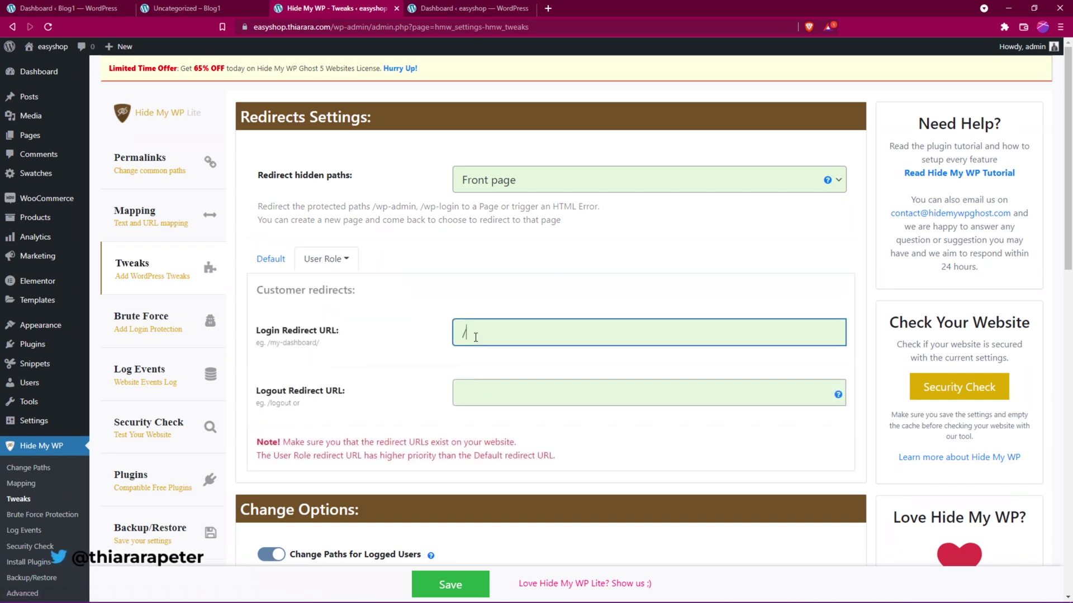
pyautogui.write('my')
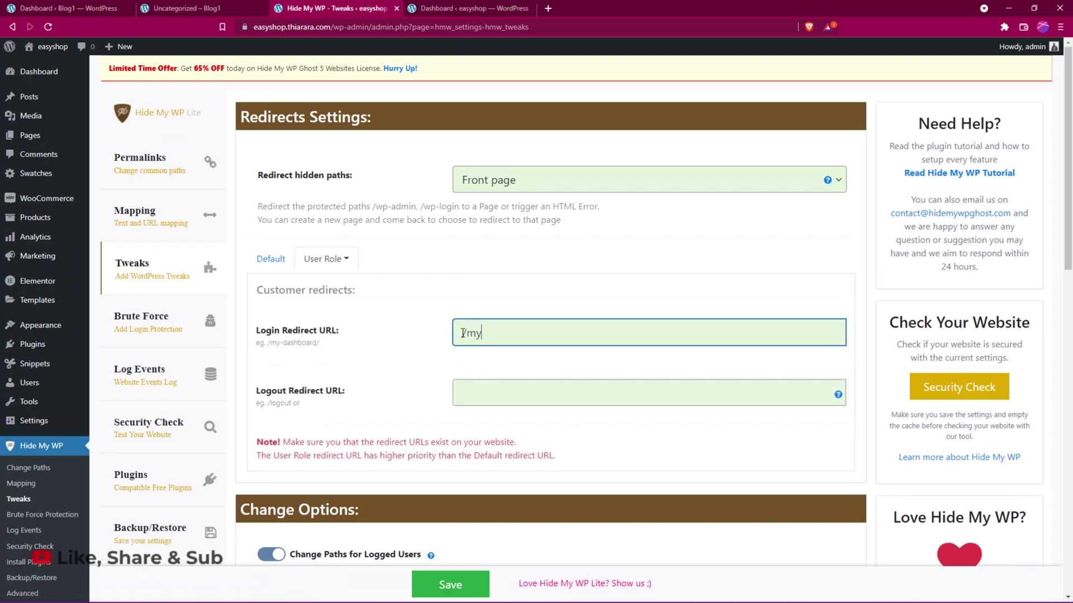
# Find the published My account page near the end of the easyshop page list and view it in a new tab.
pyautogui.click(467, 9)
pyautogui.moveTo(22, 178)
pyautogui.click(106, 177)
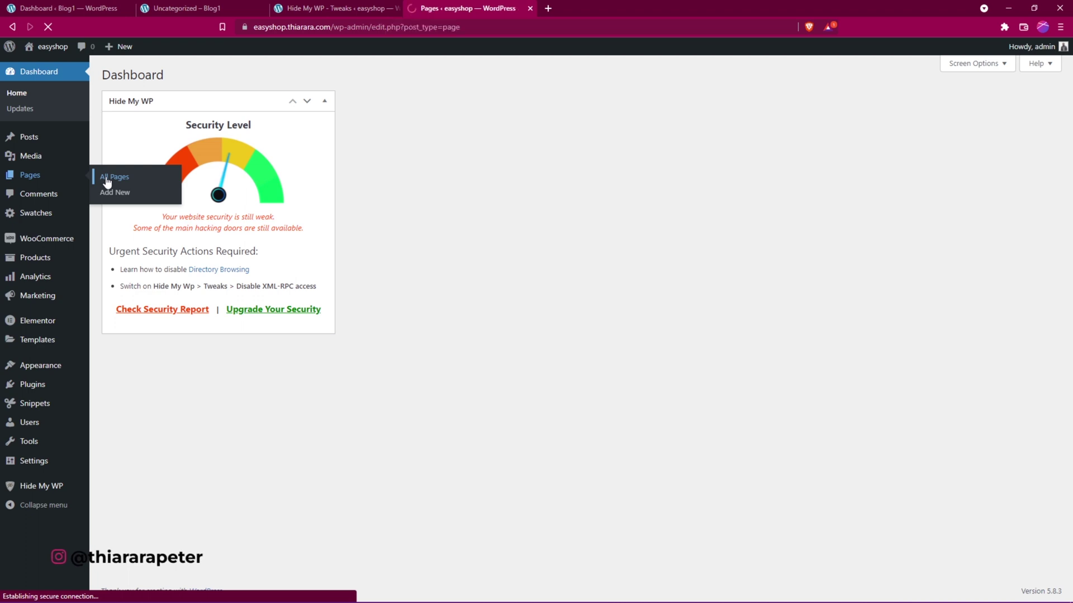
pyautogui.scroll(-2, 226, 332)
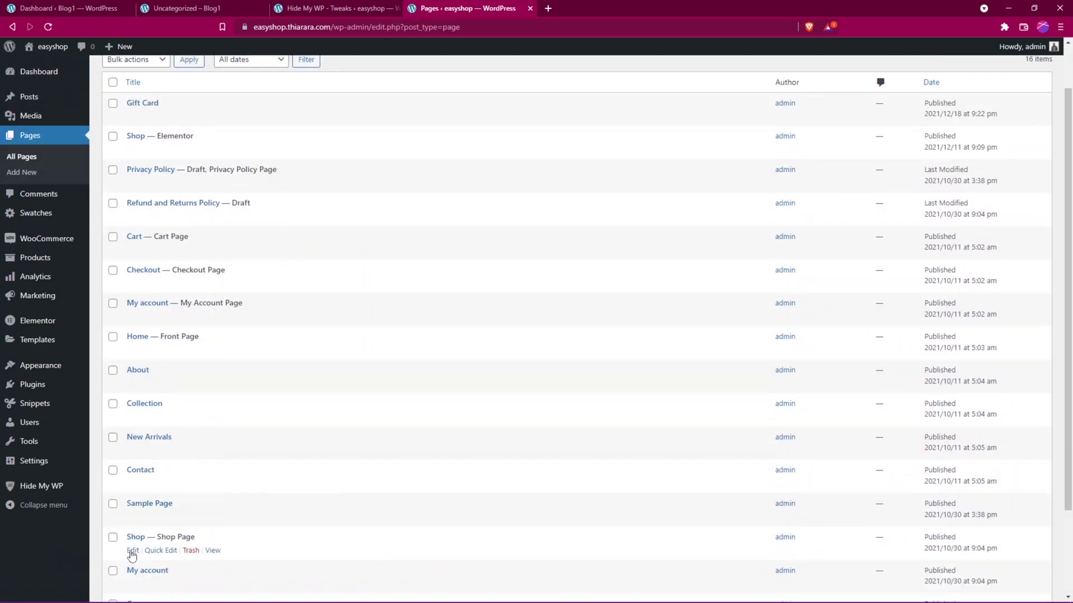
pyautogui.scroll(-3, 170, 536)
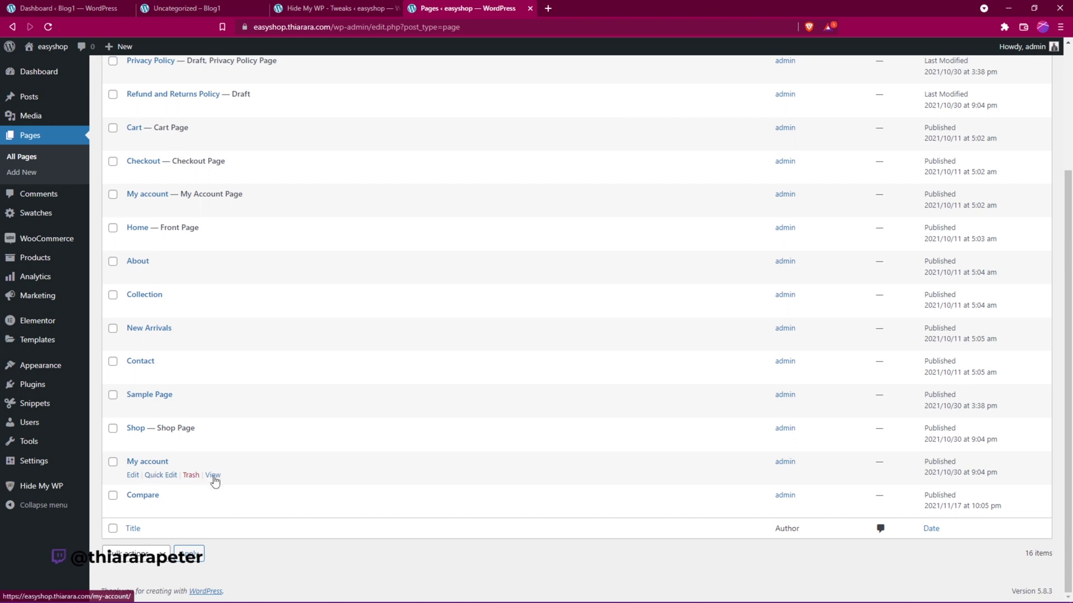
pyautogui.rightClick(214, 479)
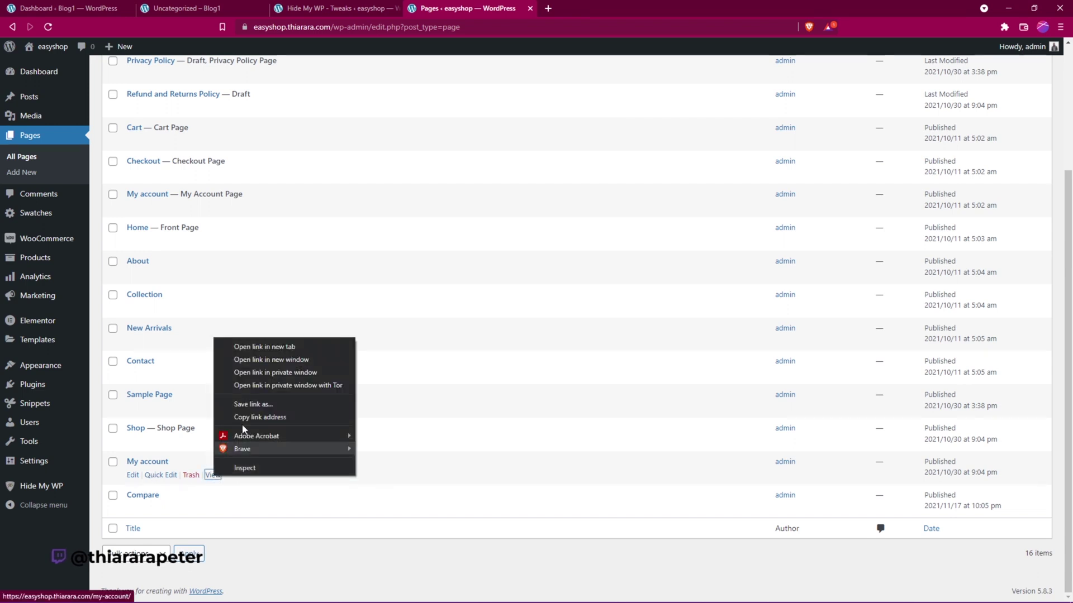
pyautogui.click(285, 346)
pyautogui.click(600, 10)
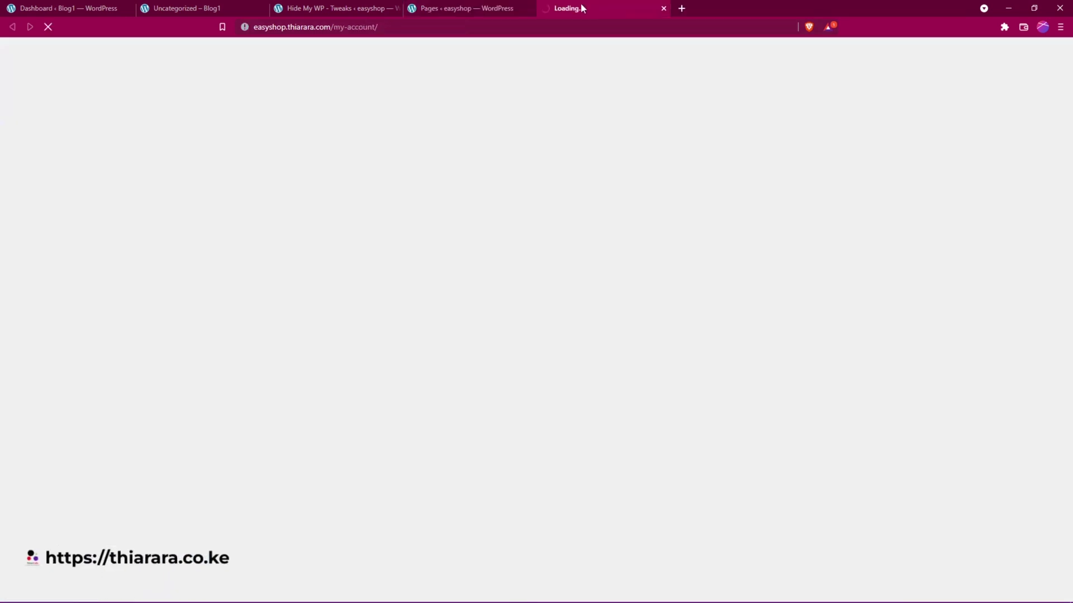
# Copy the my-account path from the page's address and set the Customer login redirect URL to /my-account.
pyautogui.click(391, 28)
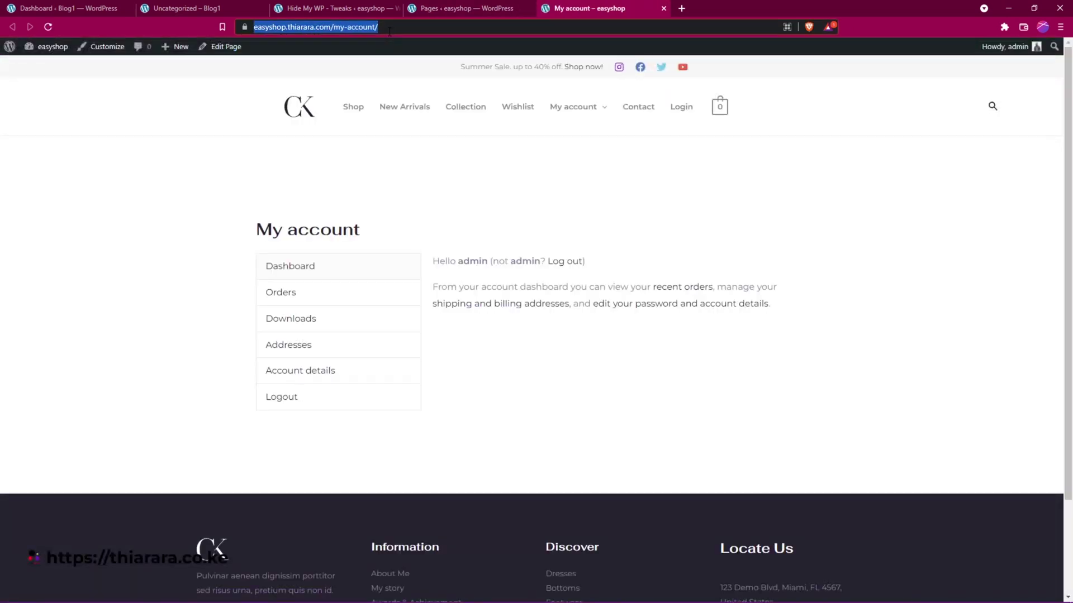
pyautogui.click(396, 28)
pyautogui.hotkey('shift', 'Left')
pyautogui.hotkey('shift', 'Left')
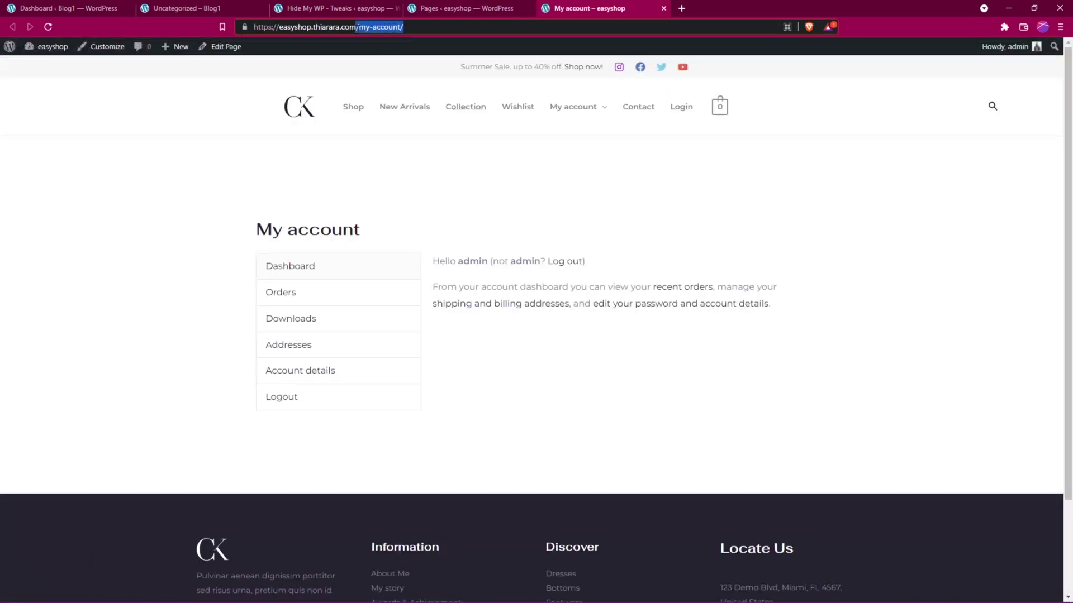
pyautogui.rightClick(358, 33)
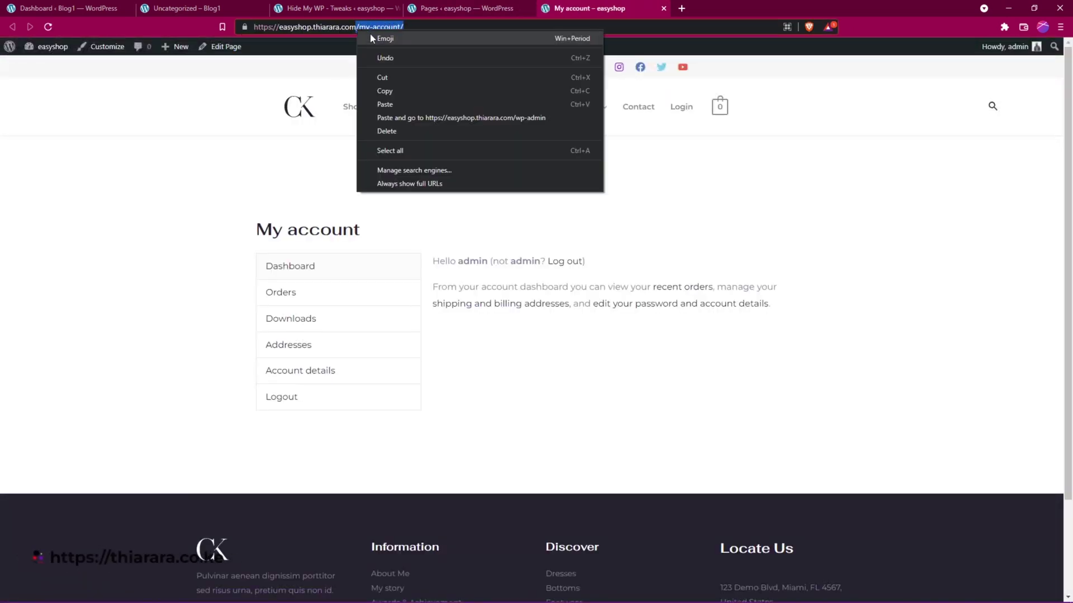
pyautogui.click(383, 93)
pyautogui.click(330, 7)
pyautogui.moveTo(488, 333); pyautogui.dragTo(421, 334)
pyautogui.hotkey('ctrl', 'v')
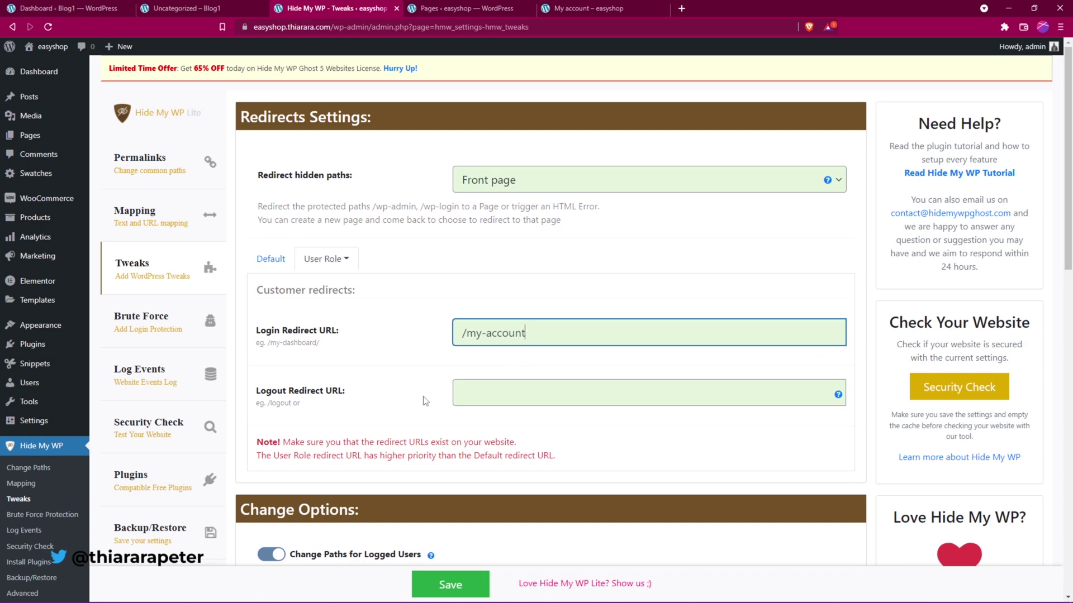
# Set the Customer logout redirect URL to /home and save the Tweaks settings.
pyautogui.click(465, 389)
pyautogui.write('/ho')
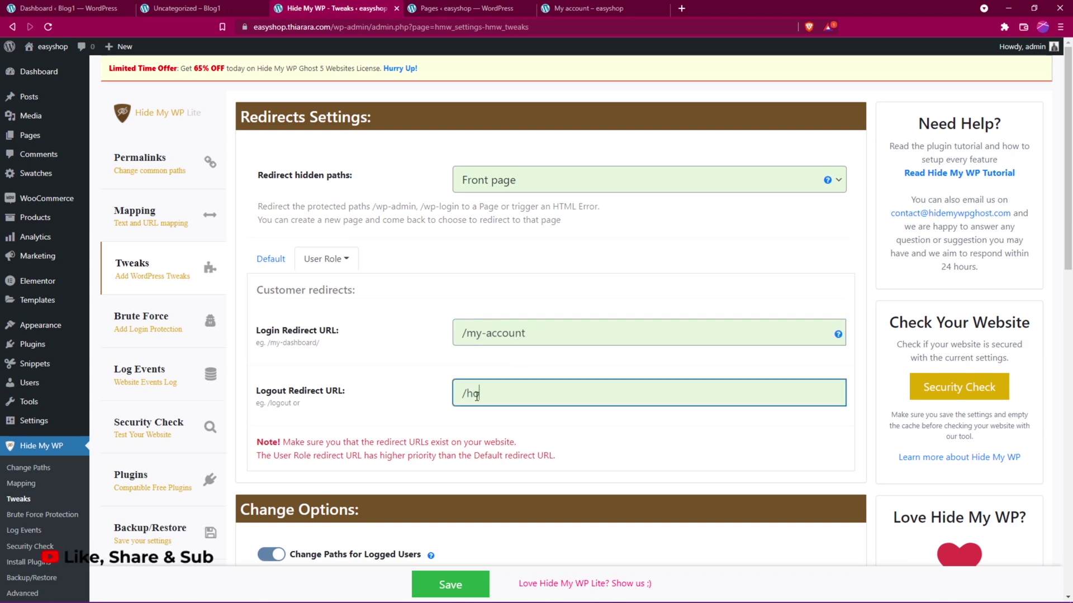
pyautogui.write('me')
pyautogui.scroll(-3, 454, 429)
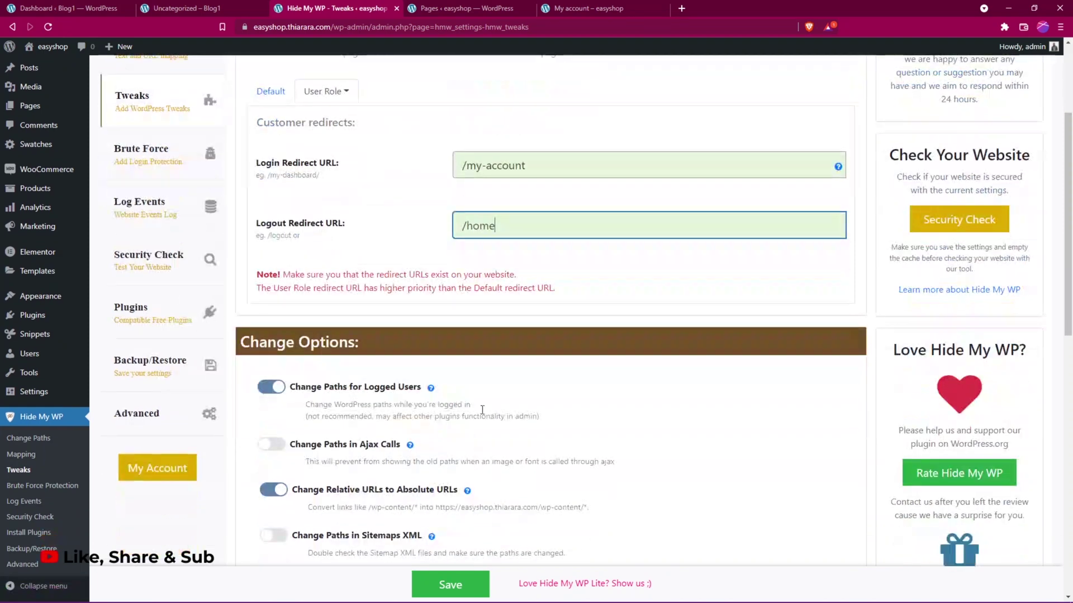
pyautogui.click(439, 583)
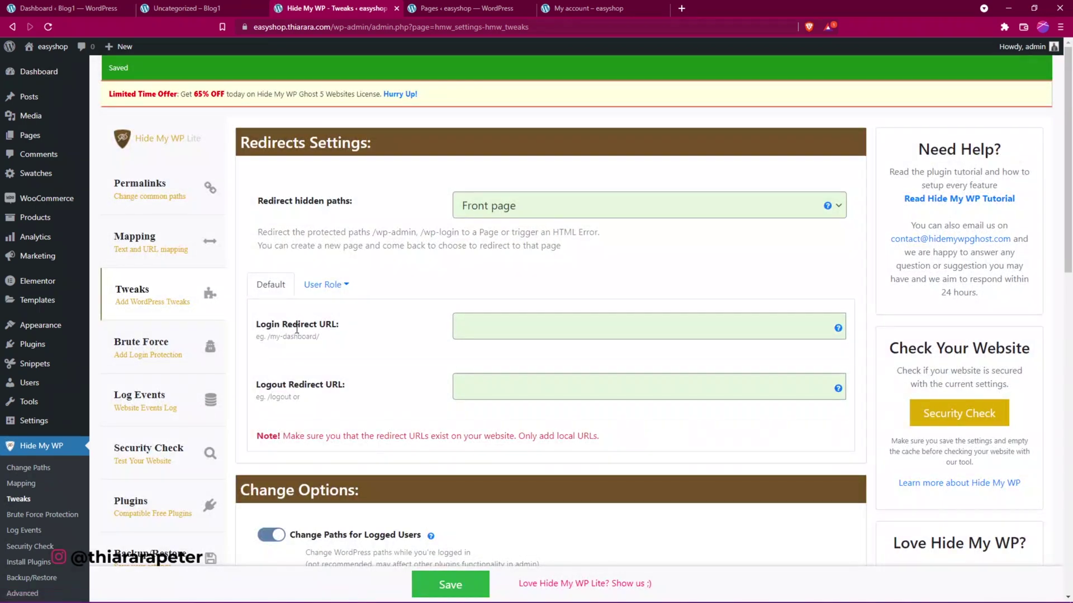
# Reopen the Administrator redirects after saving and review the login and logout redirect options without entering a URL.
pyautogui.click(328, 286)
pyautogui.click(333, 310)
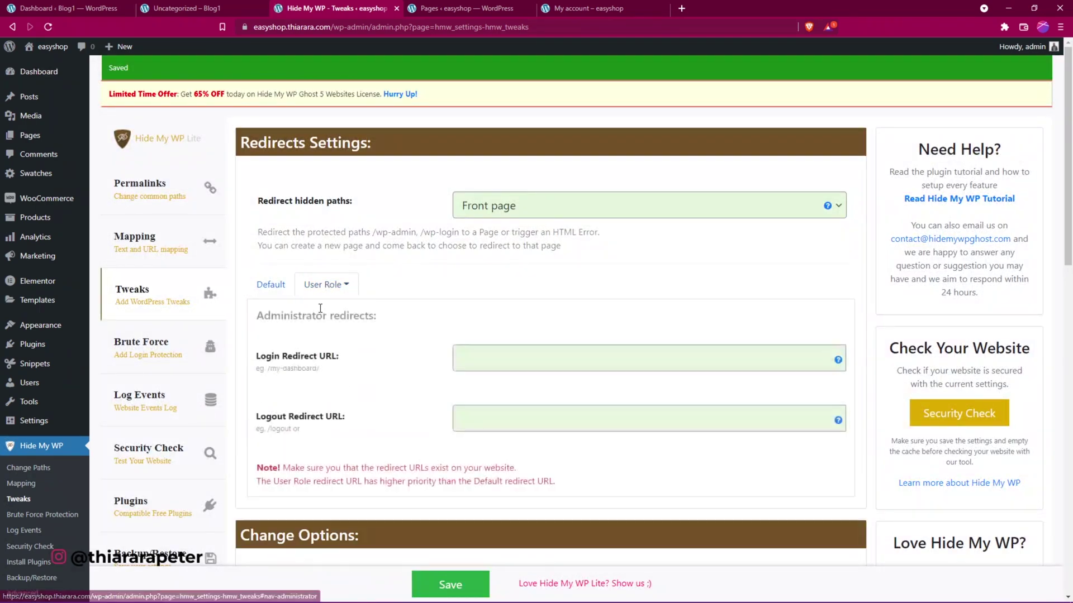
pyautogui.click(472, 357)
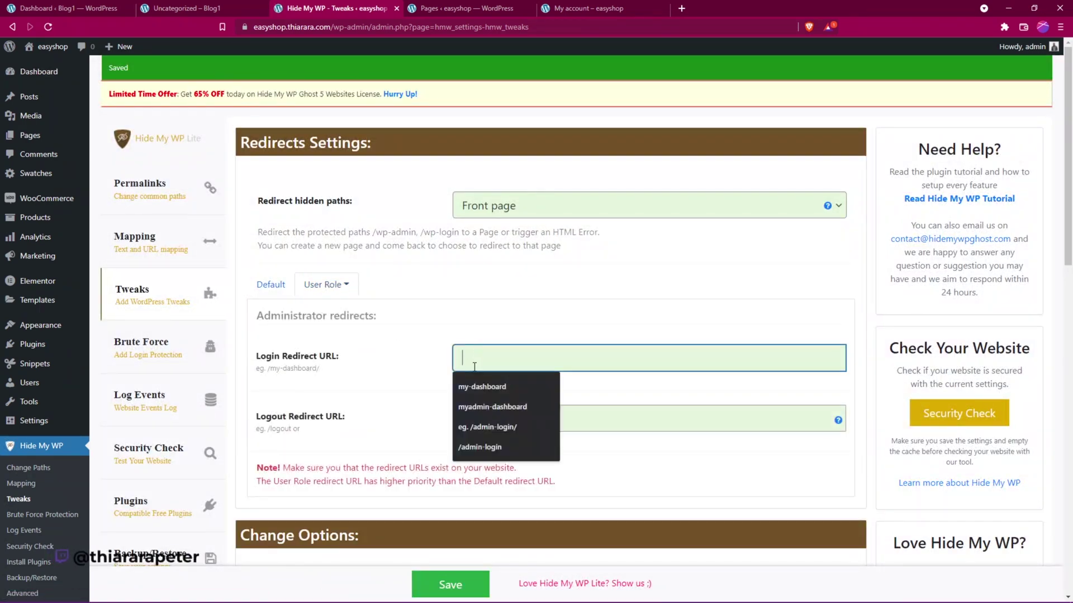
pyautogui.click(409, 346)
pyautogui.click(474, 422)
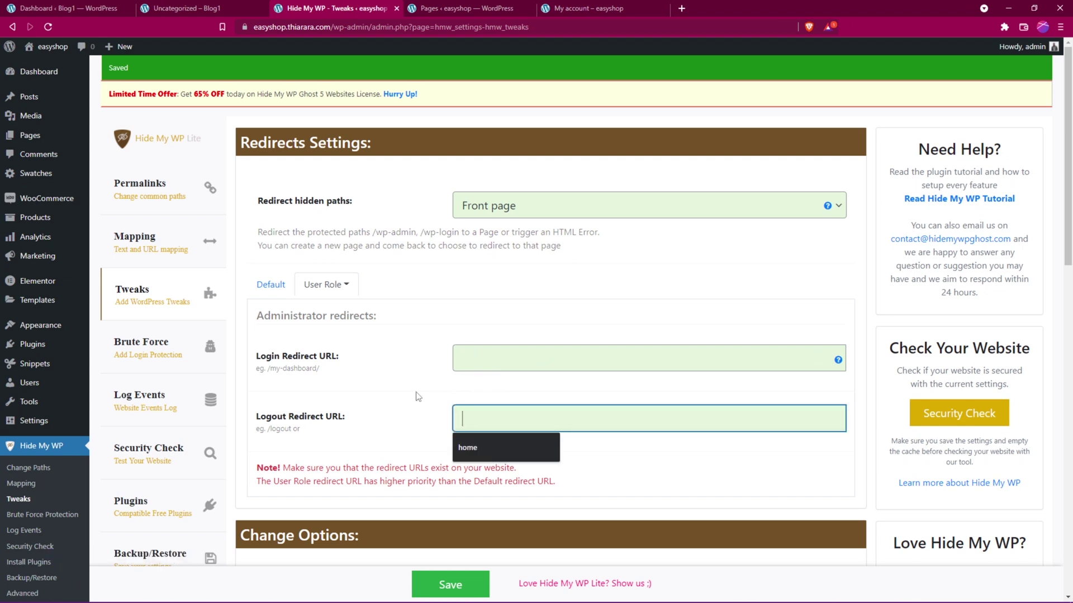
# Check which user roles, including Customer, can have their own login and logout redirects.
pyautogui.click(326, 285)
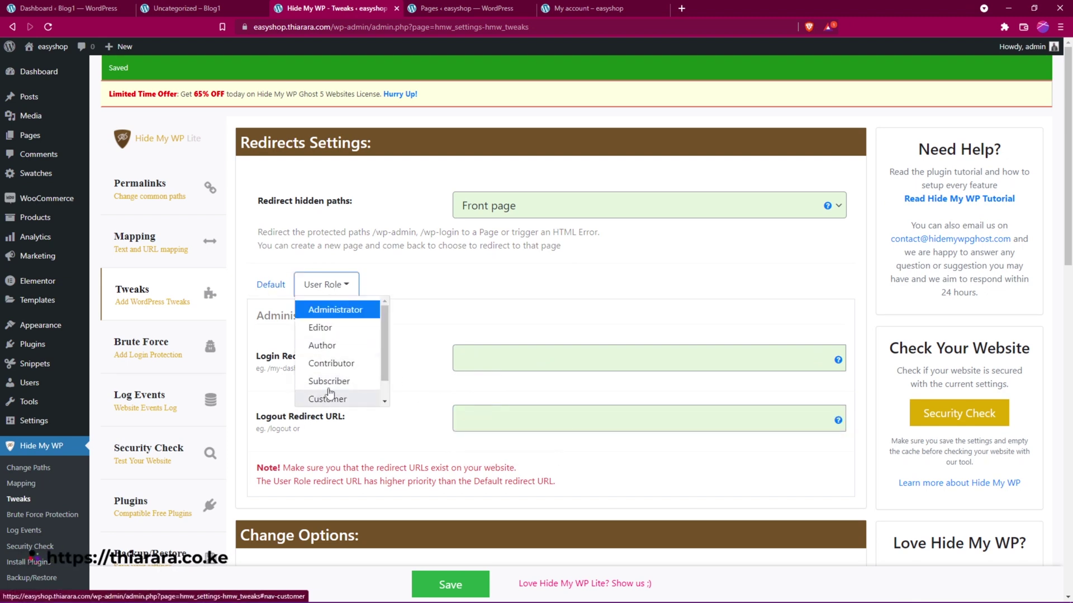
pyautogui.scroll(-1, 334, 339)
pyautogui.scroll(1, 322, 388)
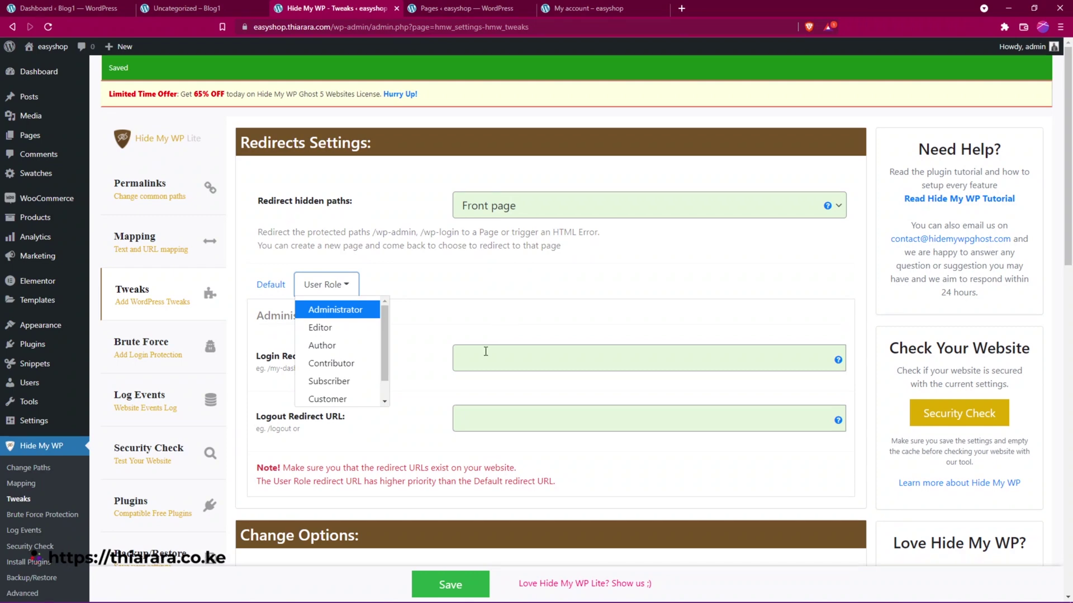
# Enable Change Paths in Ajax Calls, Change Paths in Sitemaps XML and Change Paths in Robots.txt.
pyautogui.scroll(-5, 492, 423)
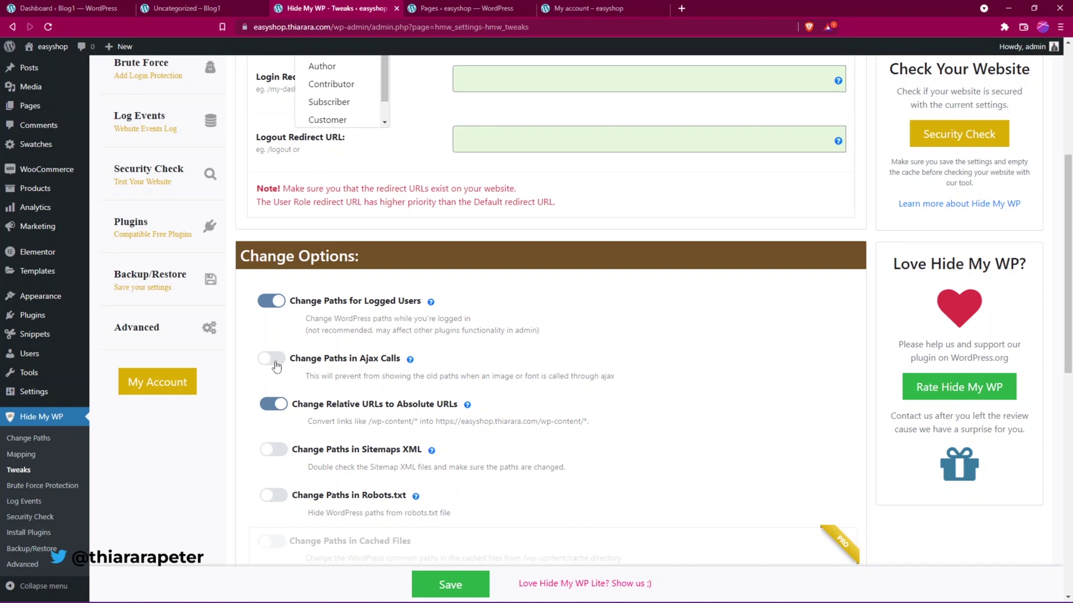
pyautogui.click(275, 362)
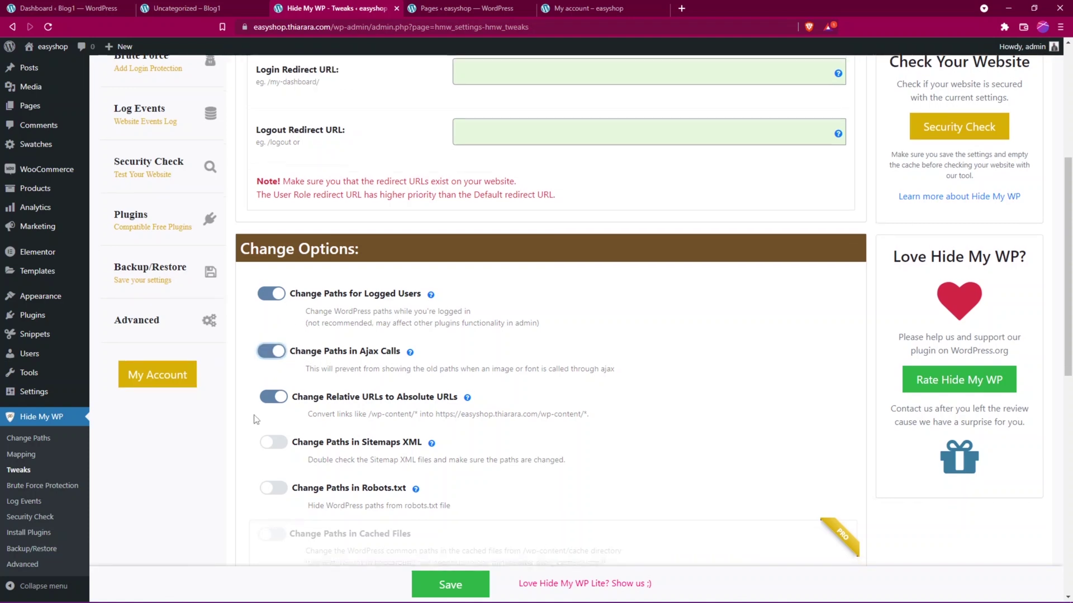
pyautogui.scroll(-2, 282, 358)
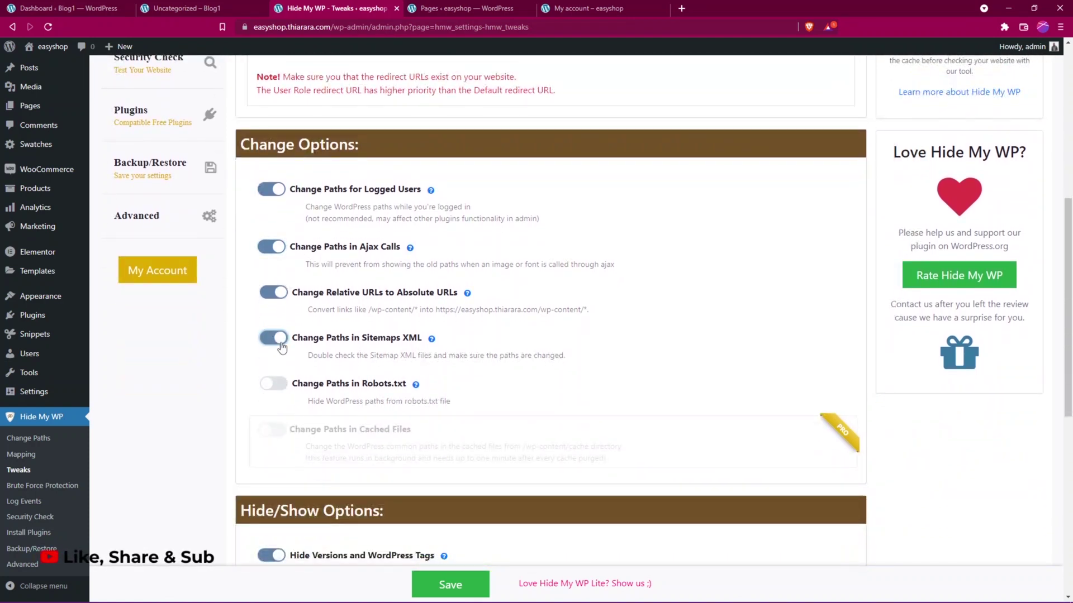
pyautogui.click(282, 388)
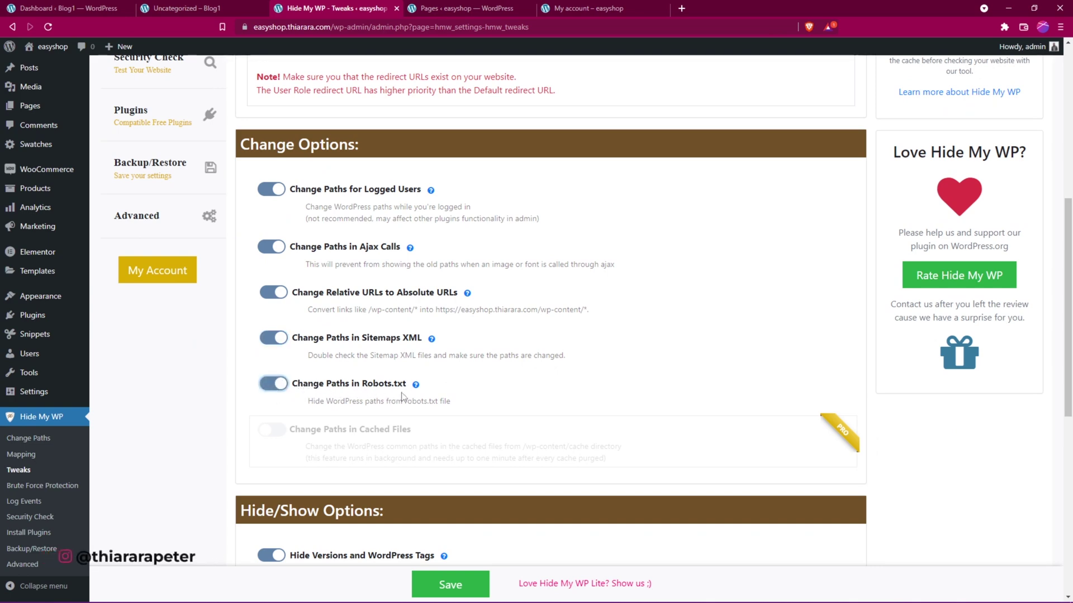
# Turn on Disable XML-RPC authentication and Disable Embed scripts, and save the Tweaks settings.
pyautogui.scroll(-6, 401, 387)
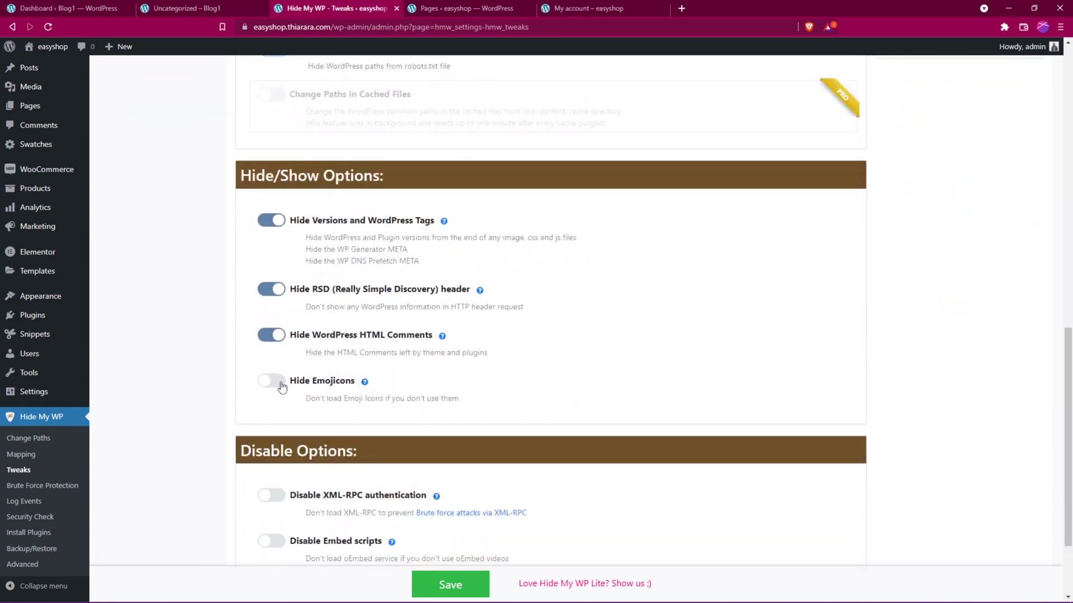
pyautogui.scroll(-2, 275, 386)
pyautogui.click(271, 376)
pyautogui.click(271, 422)
pyautogui.moveTo(527, 394); pyautogui.dragTo(436, 407)
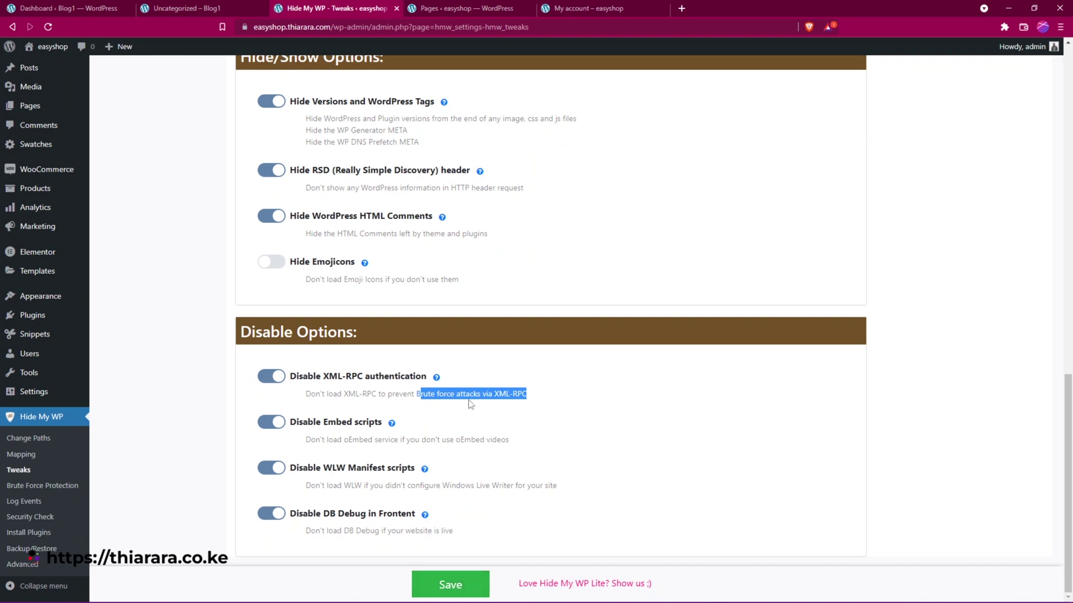
pyautogui.click(449, 585)
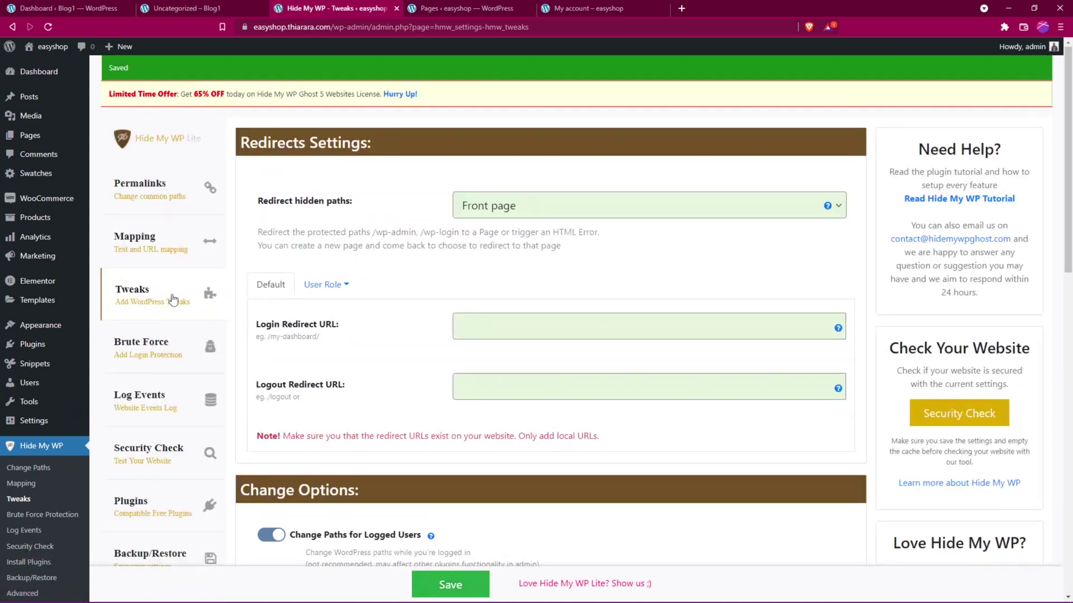
# Enable Brute Force Protection in the Hide My WP settings and set the maximum fail attempts to 3.
pyautogui.scroll(-2, 167, 290)
pyautogui.click(140, 240)
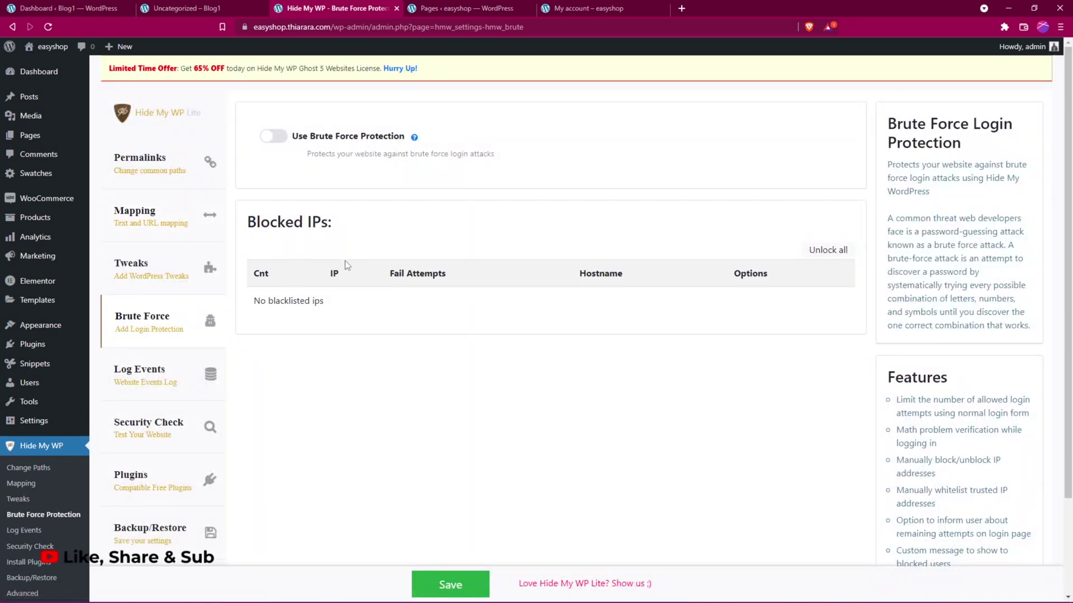
pyautogui.click(275, 137)
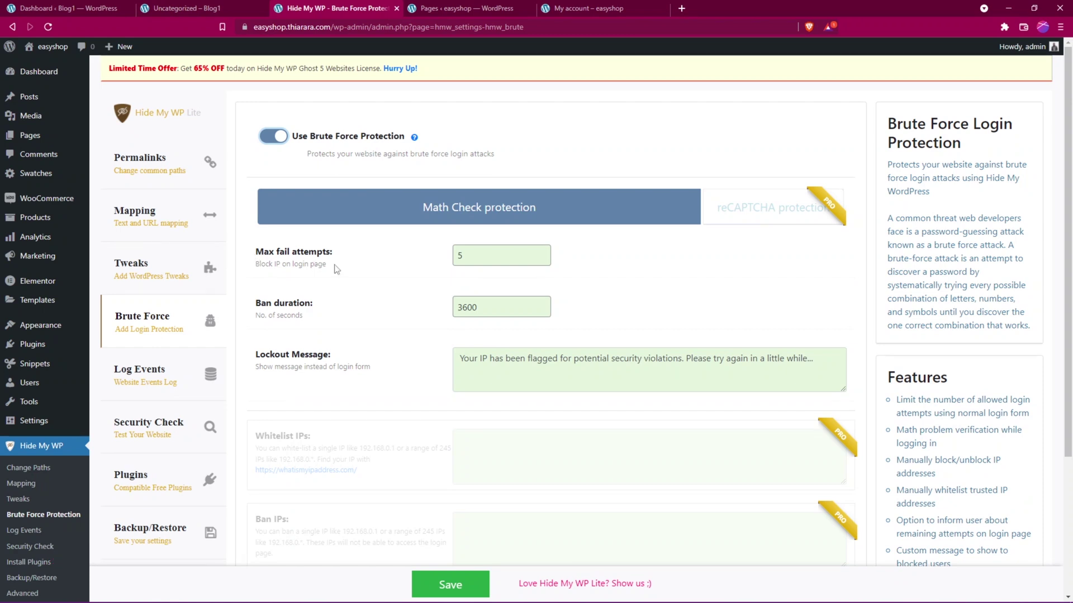
pyautogui.moveTo(467, 256); pyautogui.dragTo(447, 258)
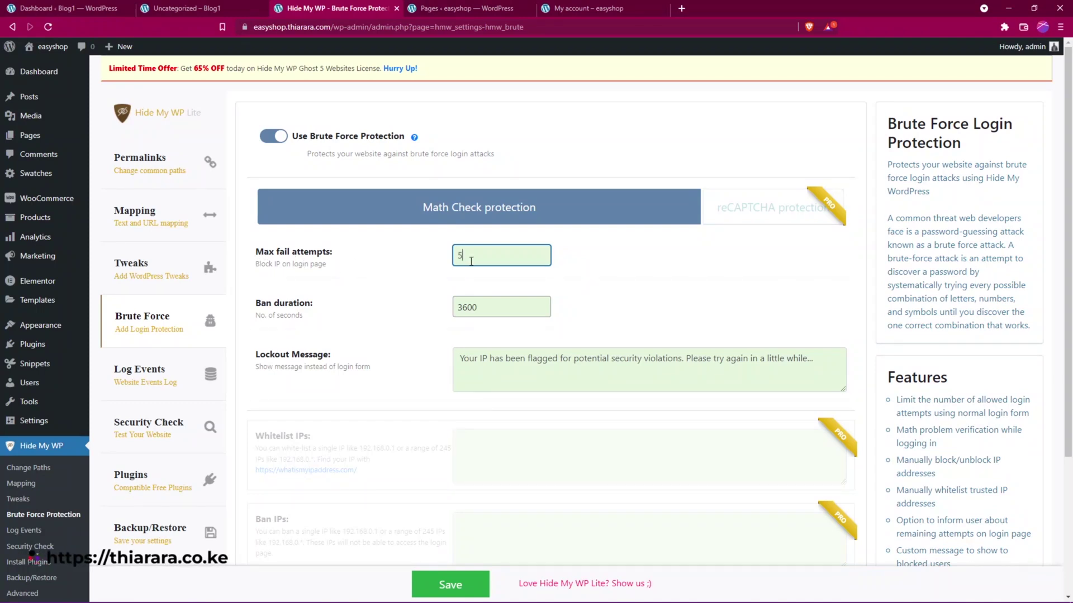
pyautogui.write('3')
# Review the ban duration and the lockout message without editing them.
pyautogui.moveTo(478, 309); pyautogui.dragTo(446, 310)
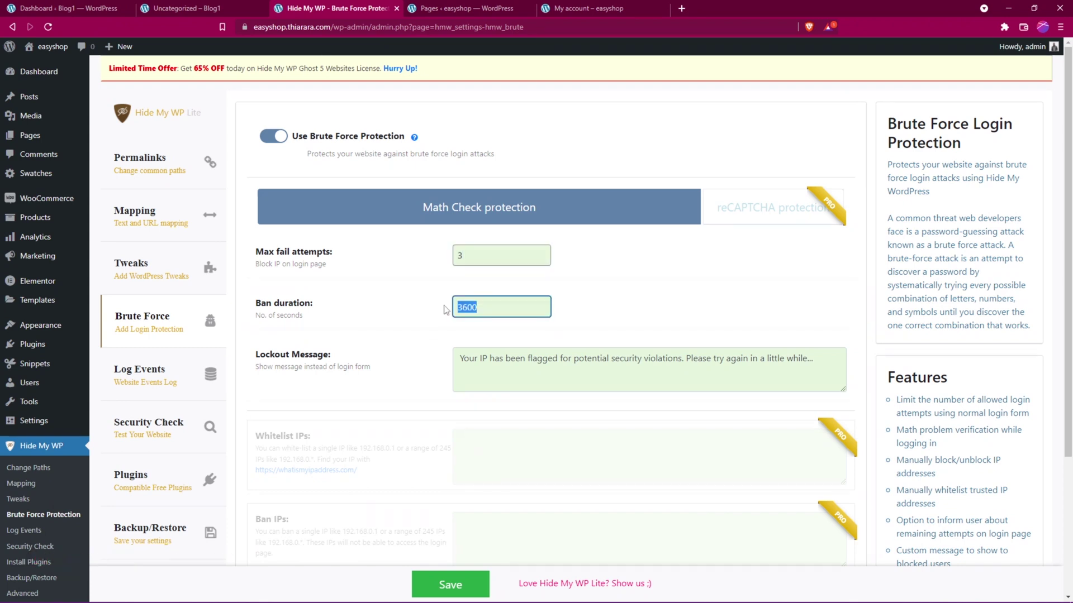
pyautogui.click(484, 313)
pyautogui.doubleClick(487, 311)
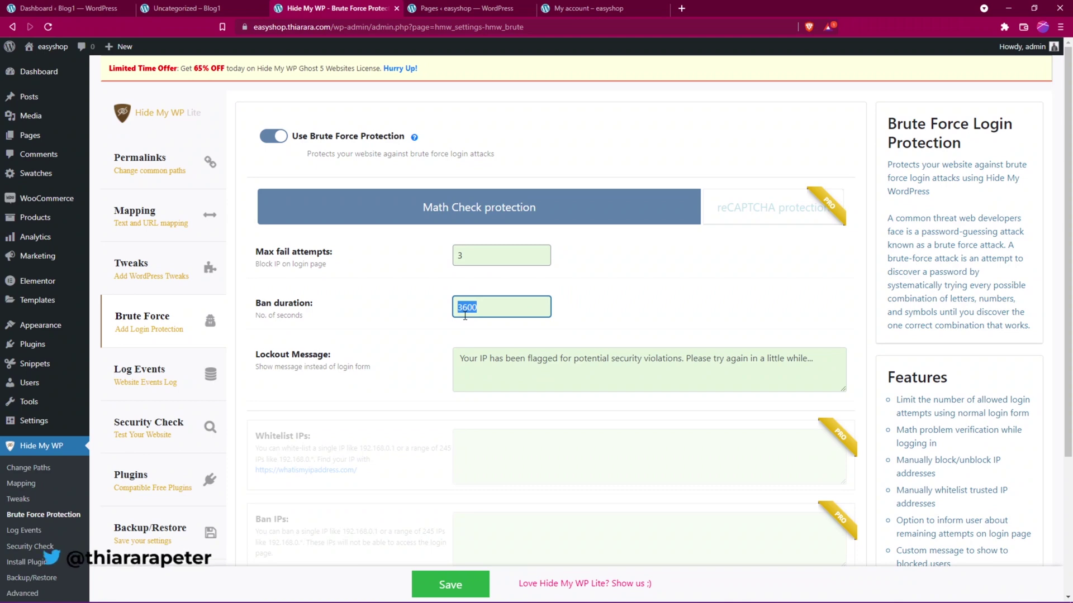
pyautogui.moveTo(255, 355); pyautogui.dragTo(324, 359)
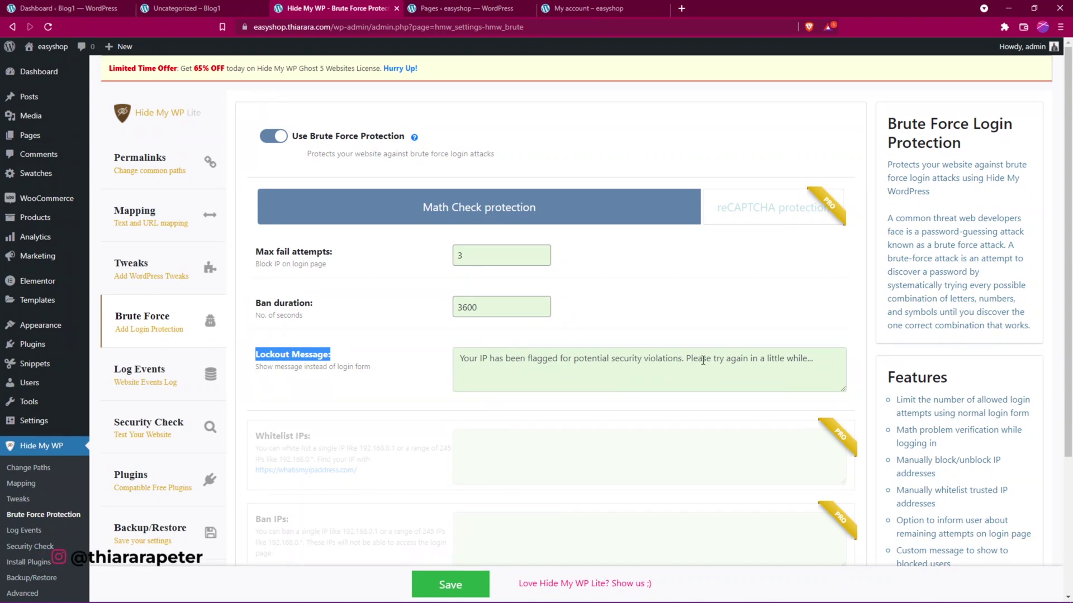
pyautogui.click(815, 357)
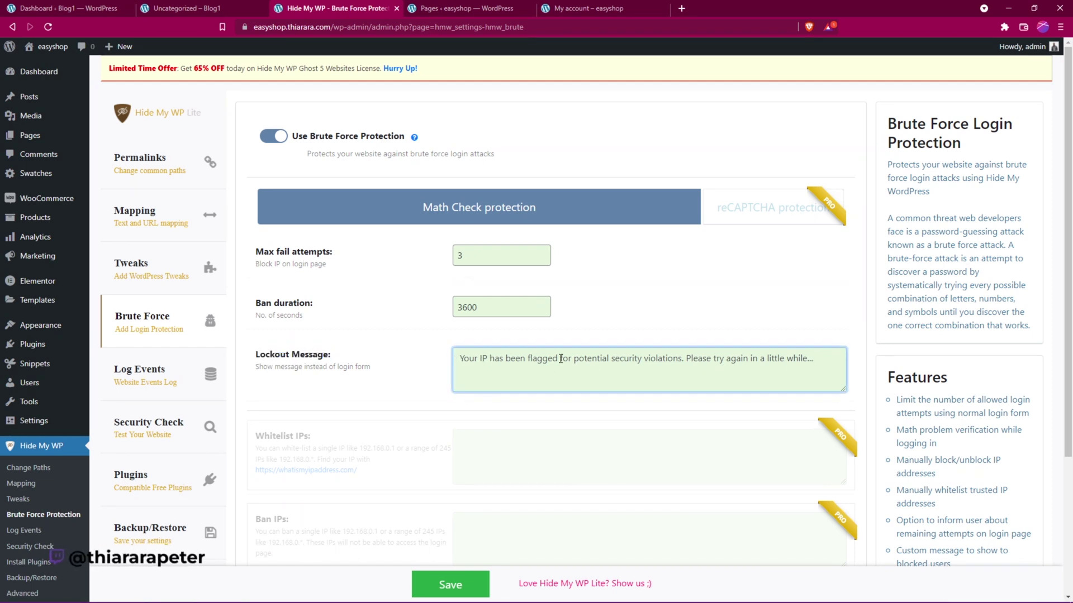
pyautogui.moveTo(688, 363); pyautogui.dragTo(716, 361)
pyautogui.click(814, 359)
# Review the whitelist, ban and blocked IP sections, and save the brute force settings.
pyautogui.scroll(-3, 465, 294)
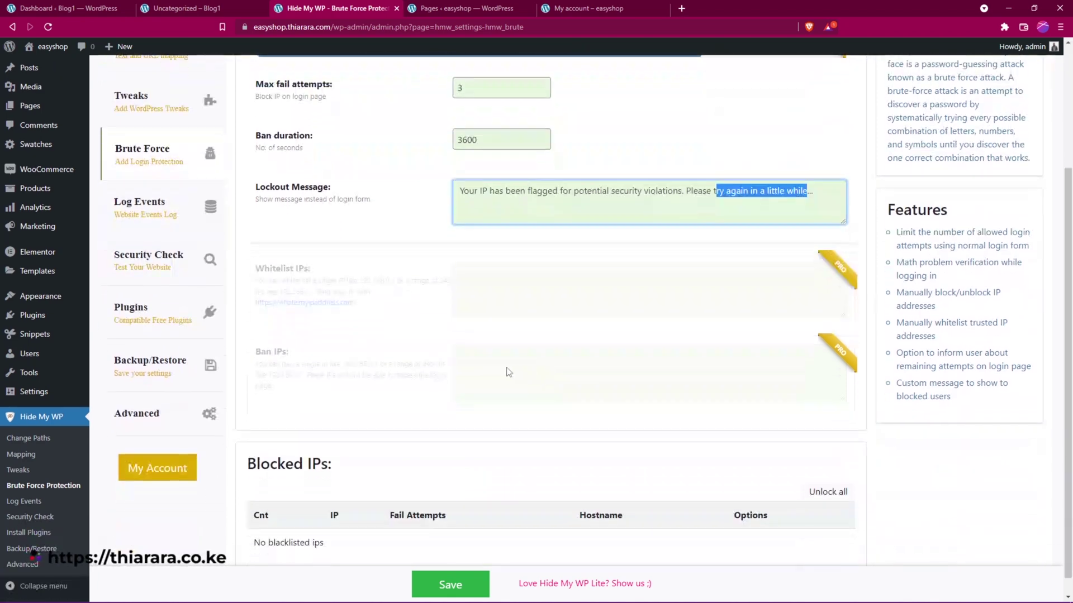
pyautogui.click(466, 293)
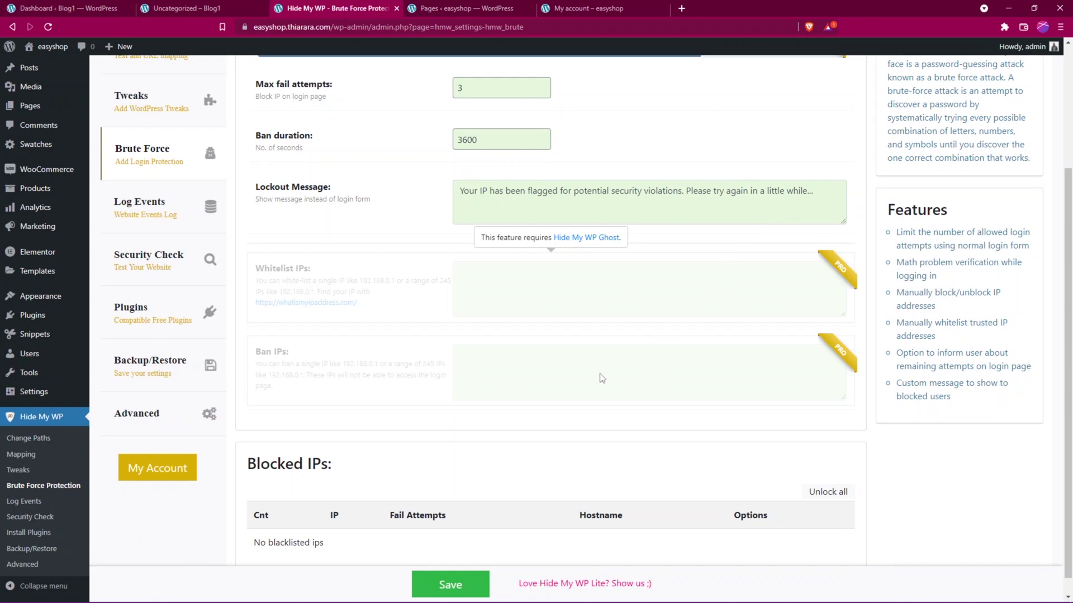
pyautogui.scroll(-1, 604, 379)
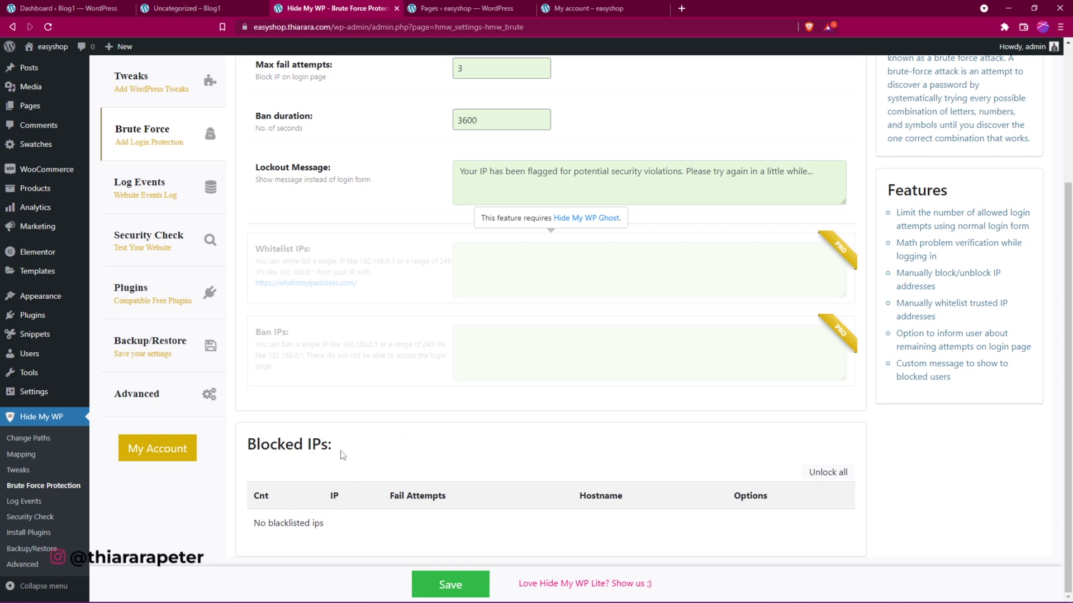
pyautogui.moveTo(333, 445); pyautogui.dragTo(260, 448)
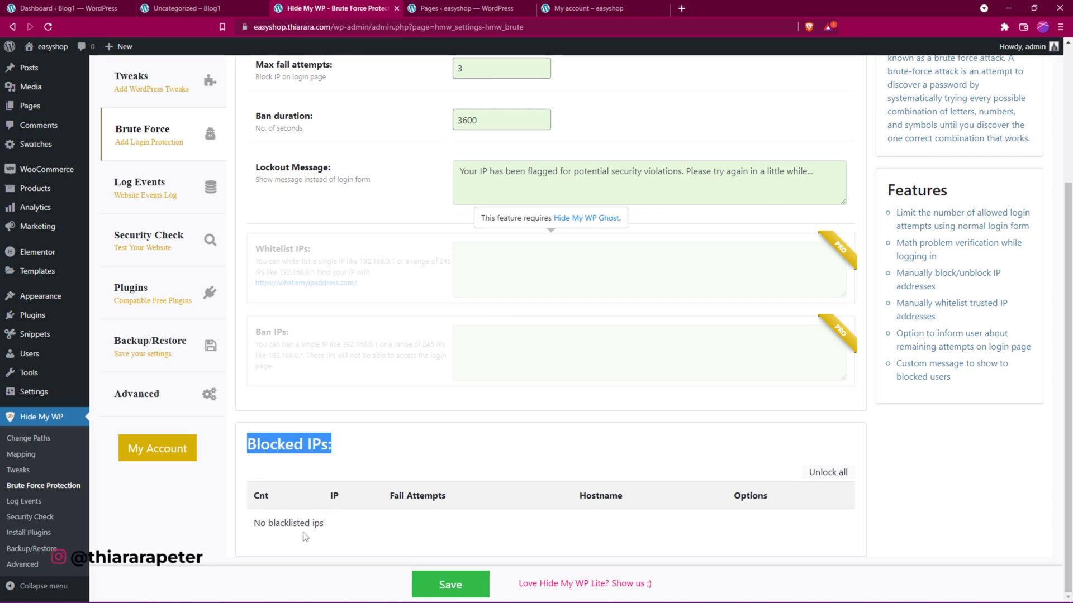
pyautogui.click(329, 528)
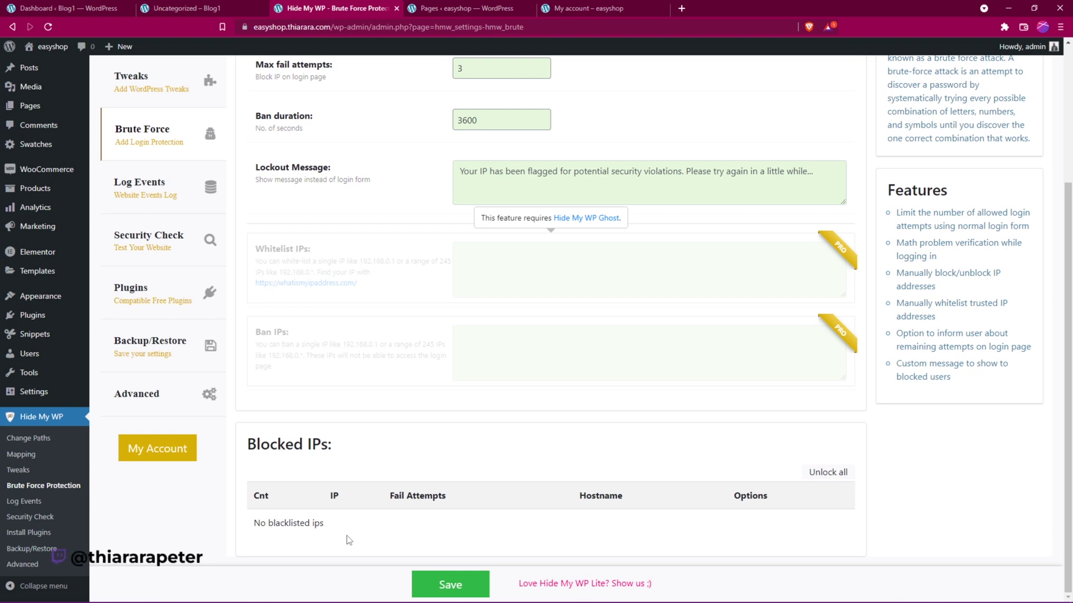
pyautogui.click(436, 590)
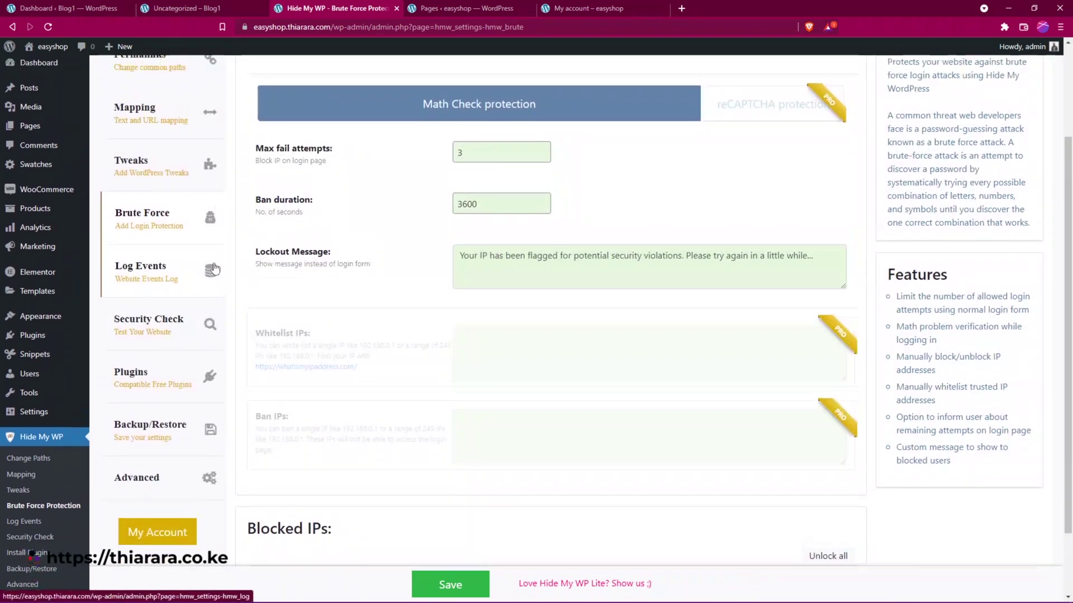
# View easyshop's user-login page in a private window to check its math verification field, then return to the plugin settings.
pyautogui.click(471, 144)
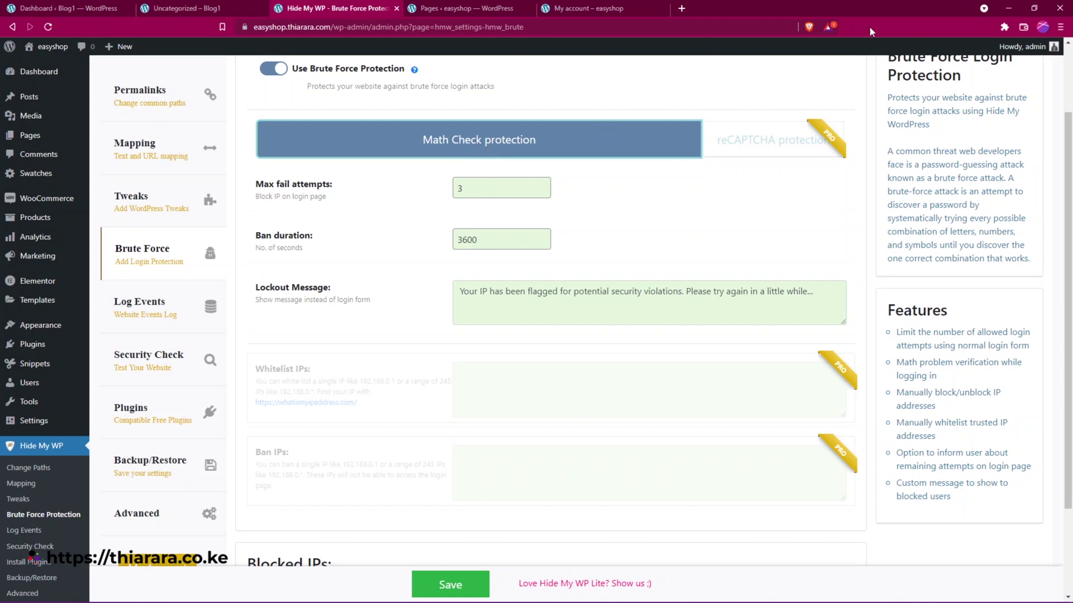
pyautogui.click(1060, 27)
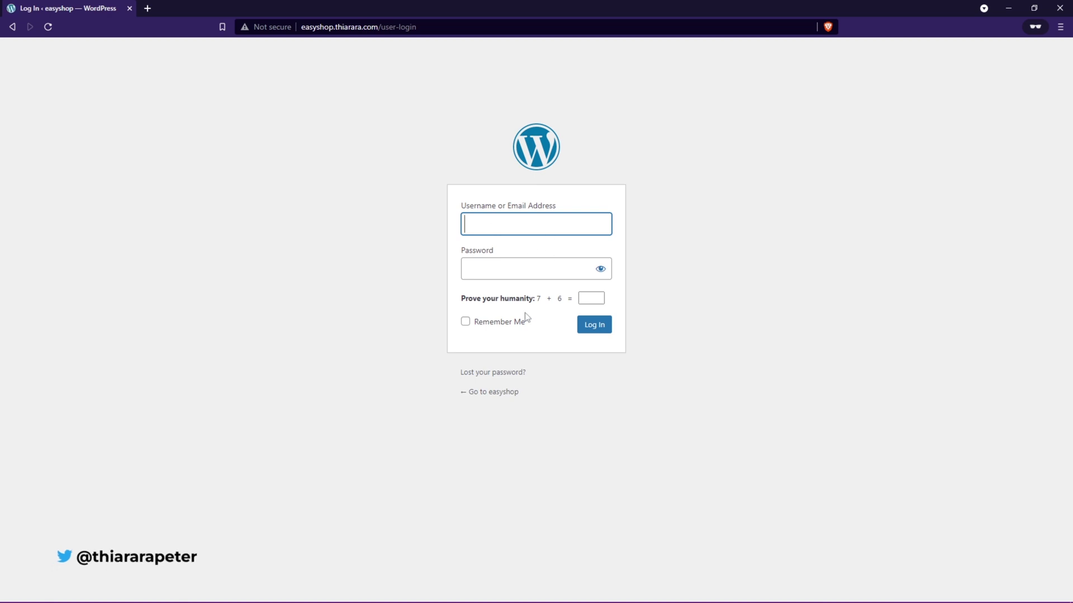
pyautogui.moveTo(461, 298); pyautogui.dragTo(546, 300)
pyautogui.click(592, 298)
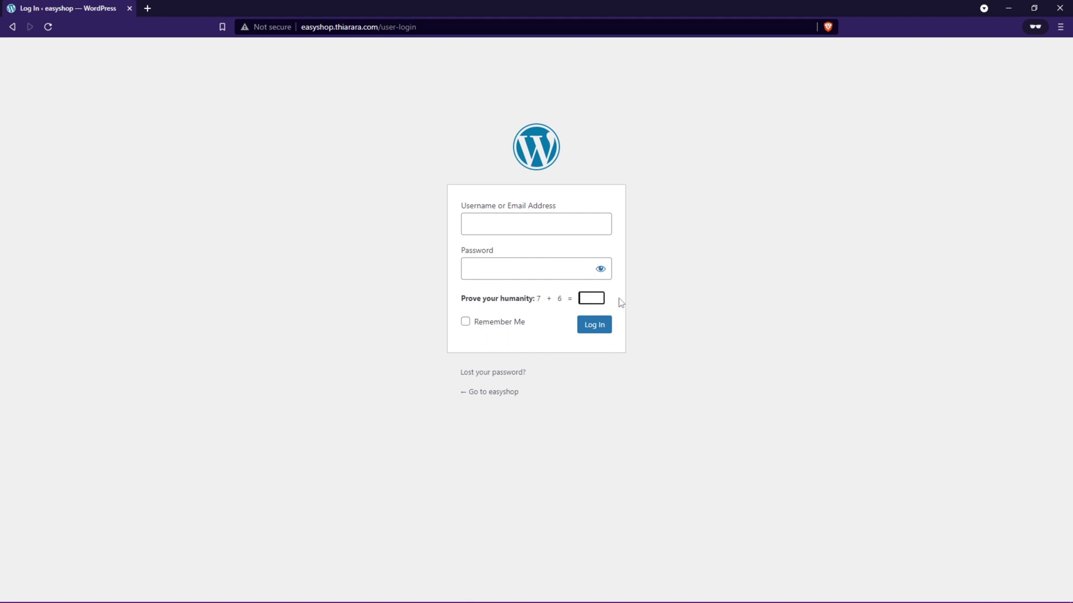
pyautogui.click(1009, 7)
# Review the Log Events settings for user events and brute force attempts.
pyautogui.click(128, 253)
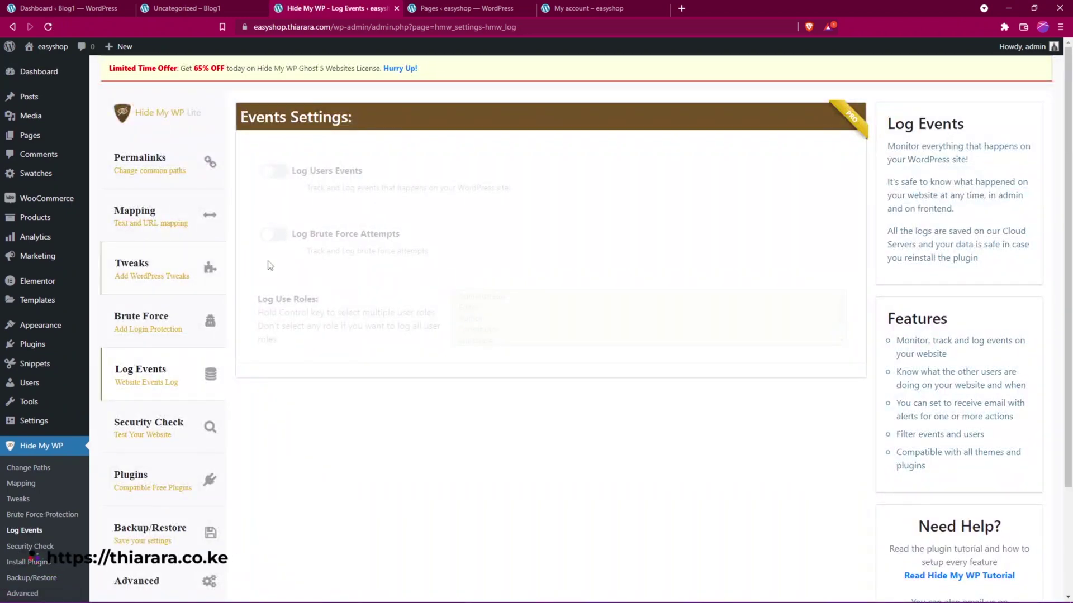
pyautogui.click(175, 370)
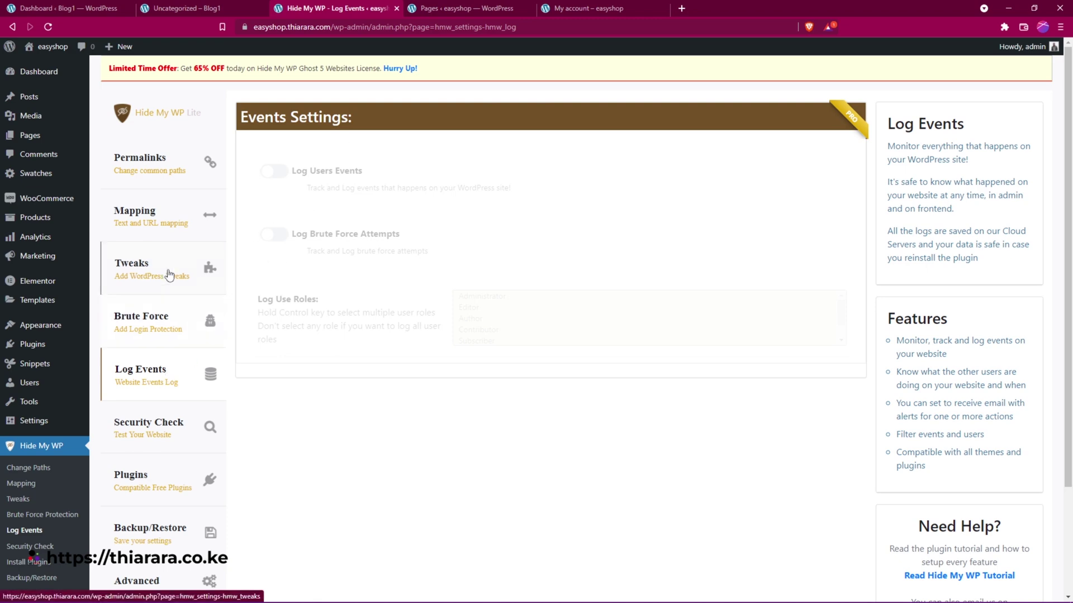
# Look through Hide My WP's list of recommended compatible plugins.
pyautogui.click(140, 446)
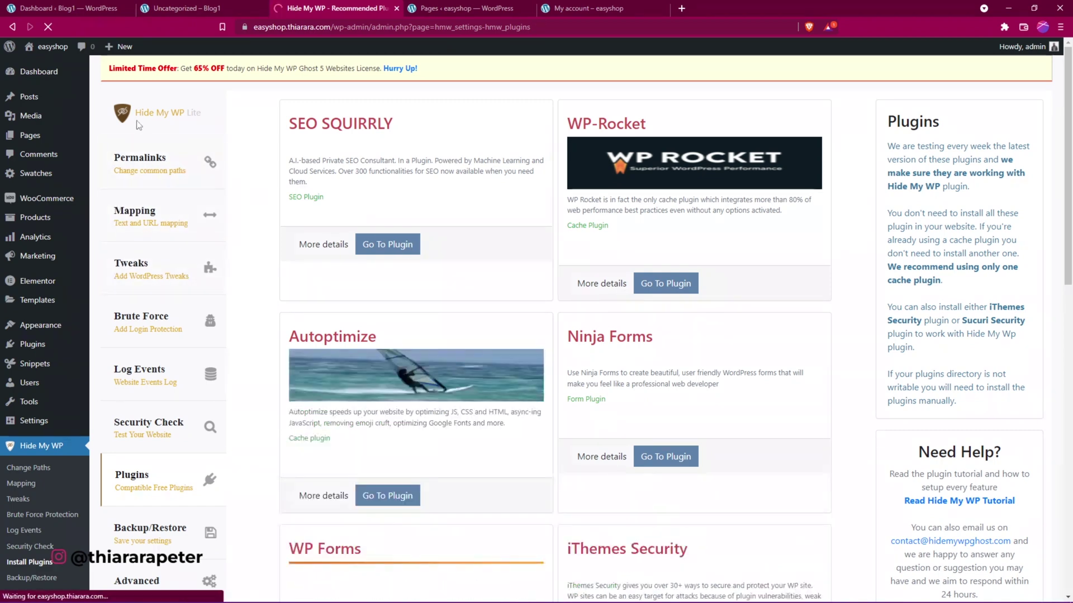
pyautogui.scroll(-3, 561, 362)
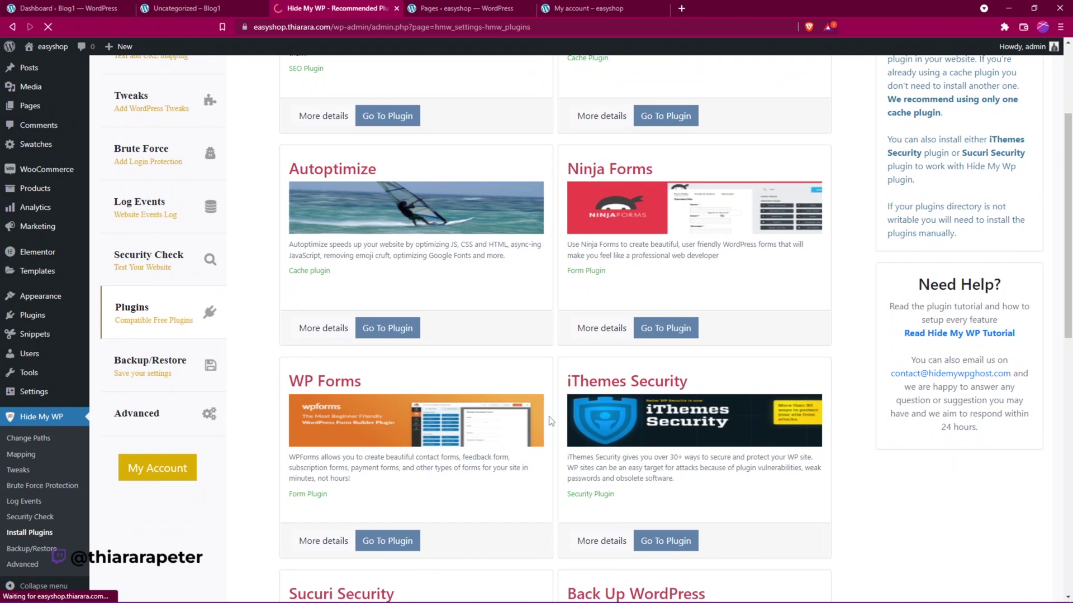
pyautogui.scroll(2, 559, 424)
pyautogui.scroll(1, 637, 438)
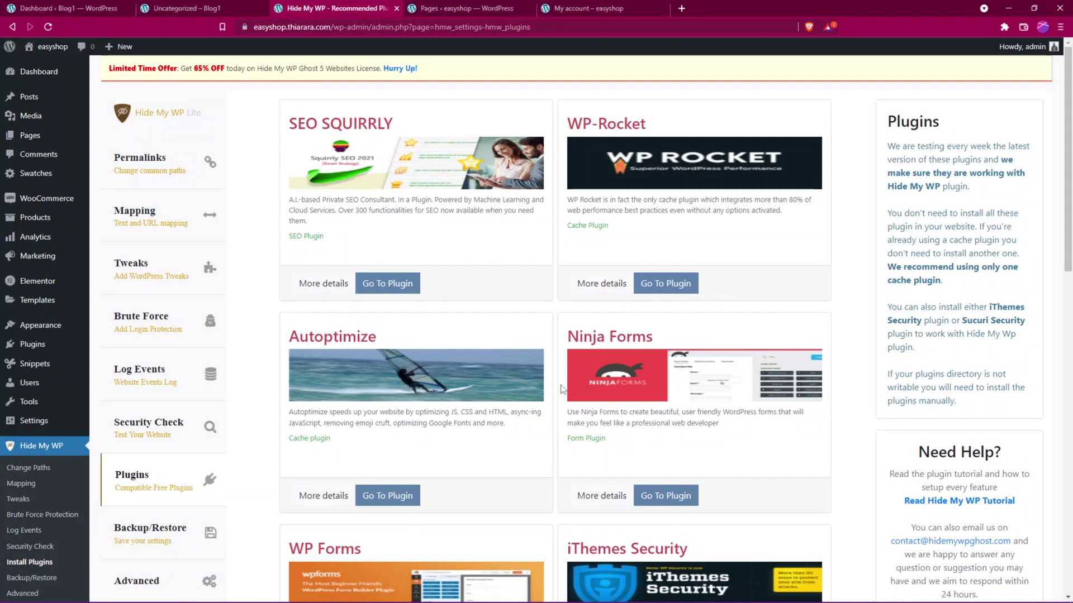
pyautogui.scroll(-5, 523, 291)
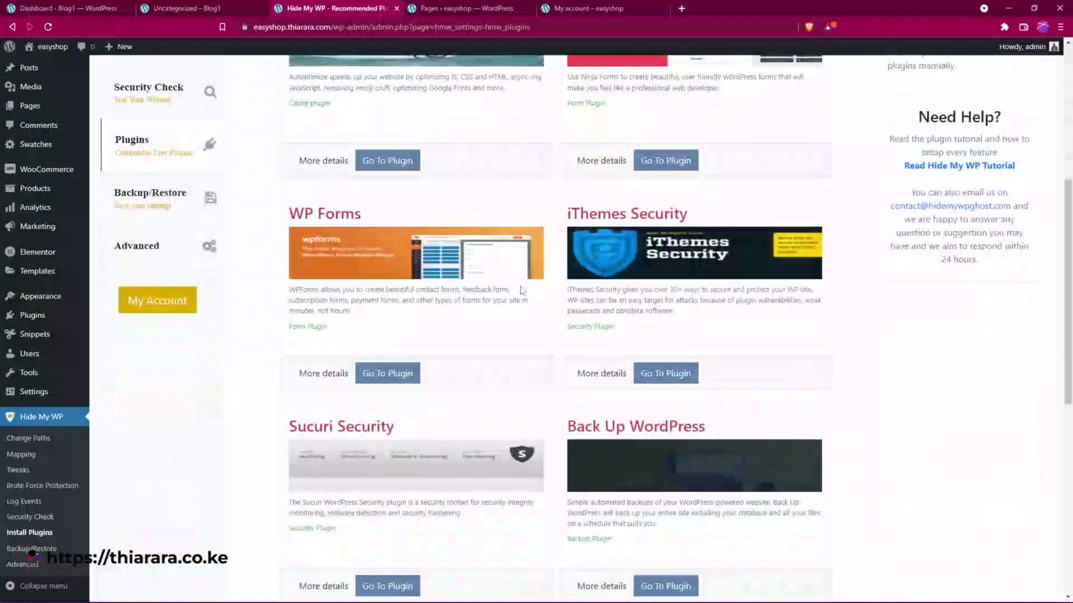
pyautogui.scroll(1, 508, 378)
pyautogui.scroll(-4, 510, 378)
pyautogui.scroll(3, 508, 377)
pyautogui.scroll(-1, 503, 378)
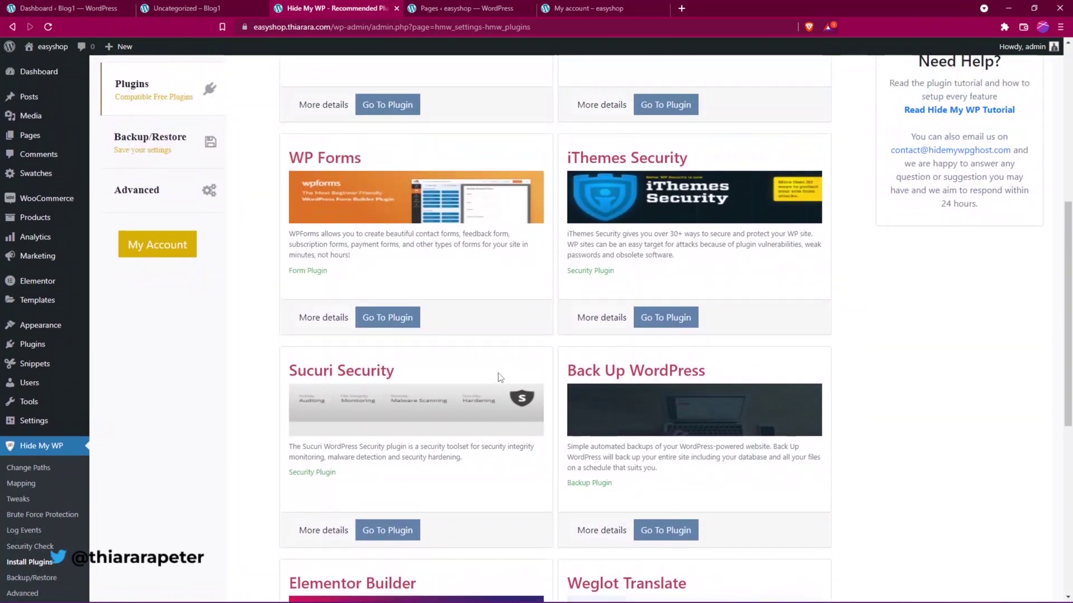
pyautogui.scroll(-8, 500, 377)
pyautogui.scroll(6, 499, 376)
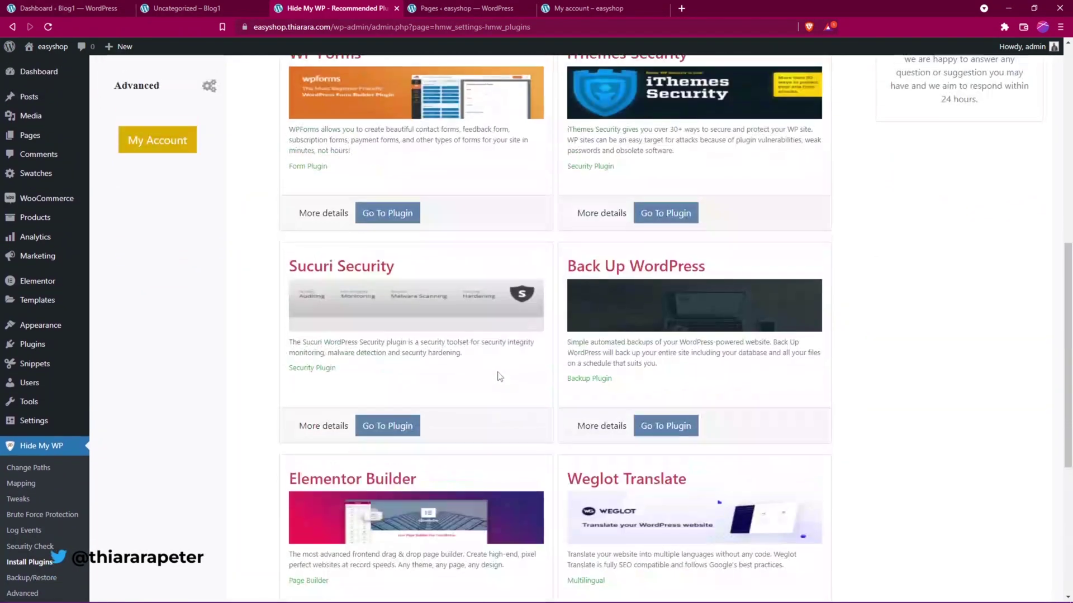
pyautogui.scroll(9, 500, 378)
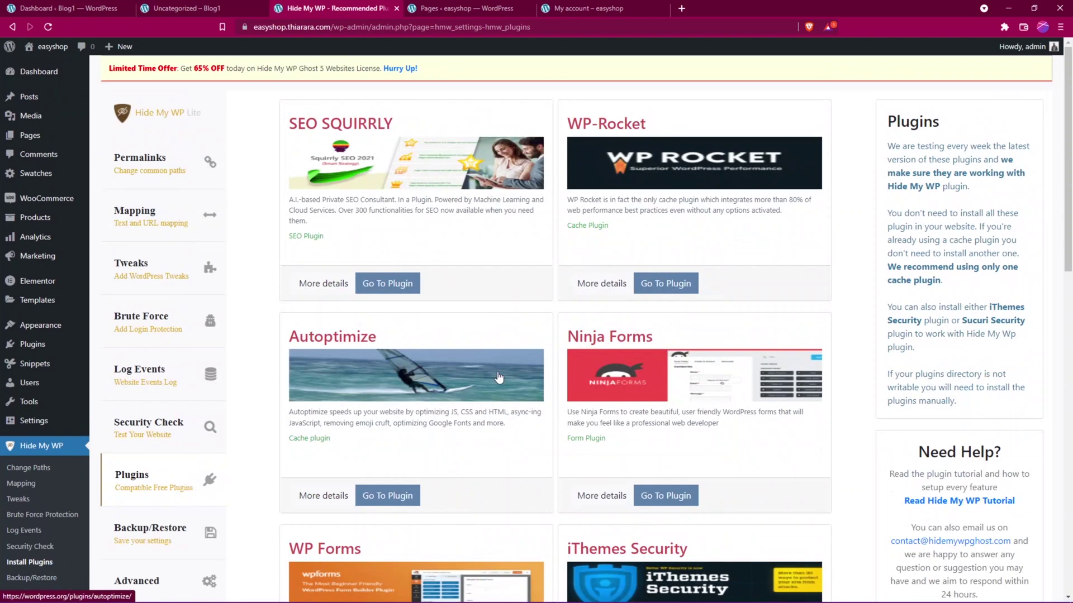
pyautogui.scroll(-2, 240, 430)
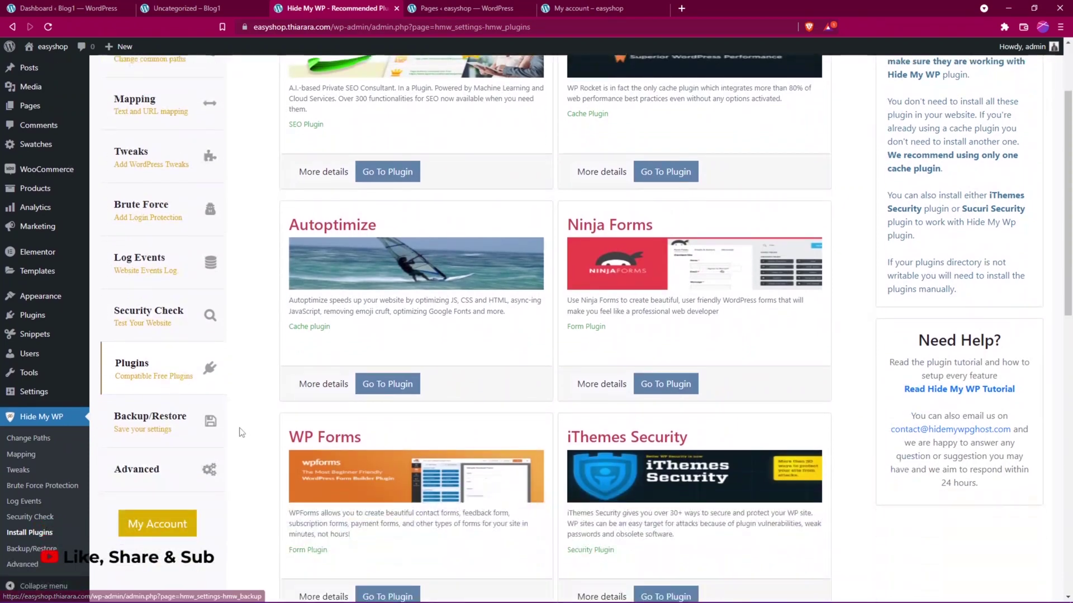
# Review the plugin's Backup/Restore settings.
pyautogui.click(138, 422)
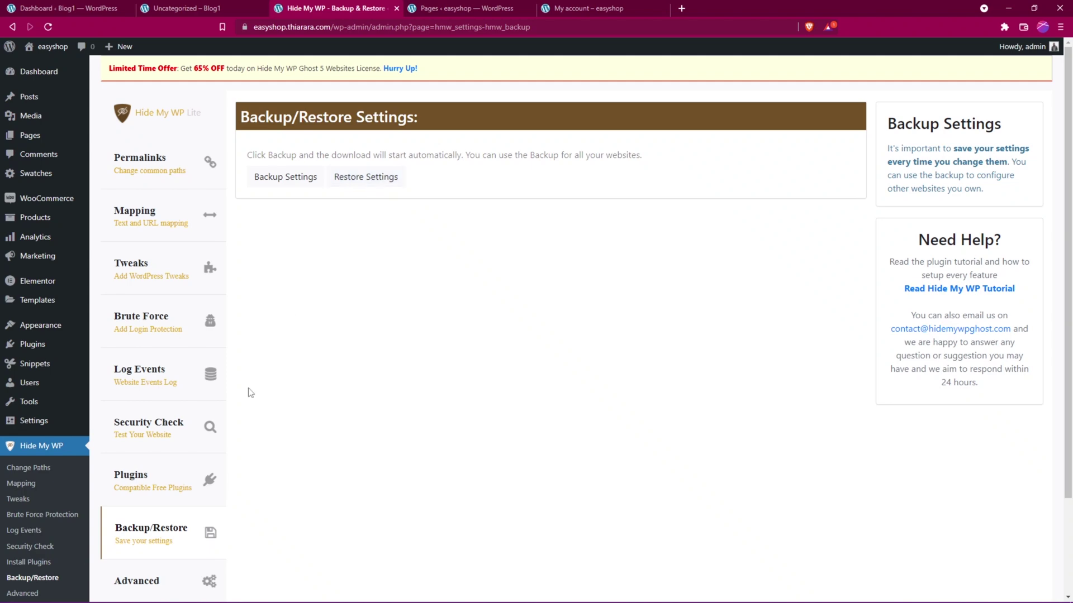
pyautogui.scroll(-2, 246, 390)
# In the Advanced rollback settings, set the Custom Safe URL Param to safe_url and check the Safe URL for lockouts.
pyautogui.click(160, 465)
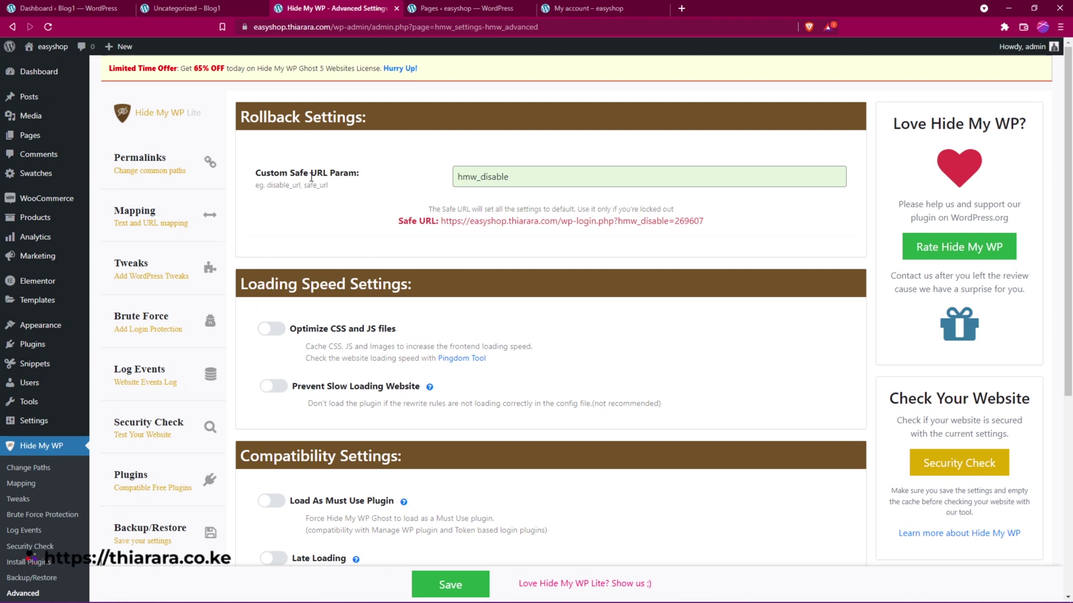
pyautogui.moveTo(513, 177); pyautogui.dragTo(445, 176)
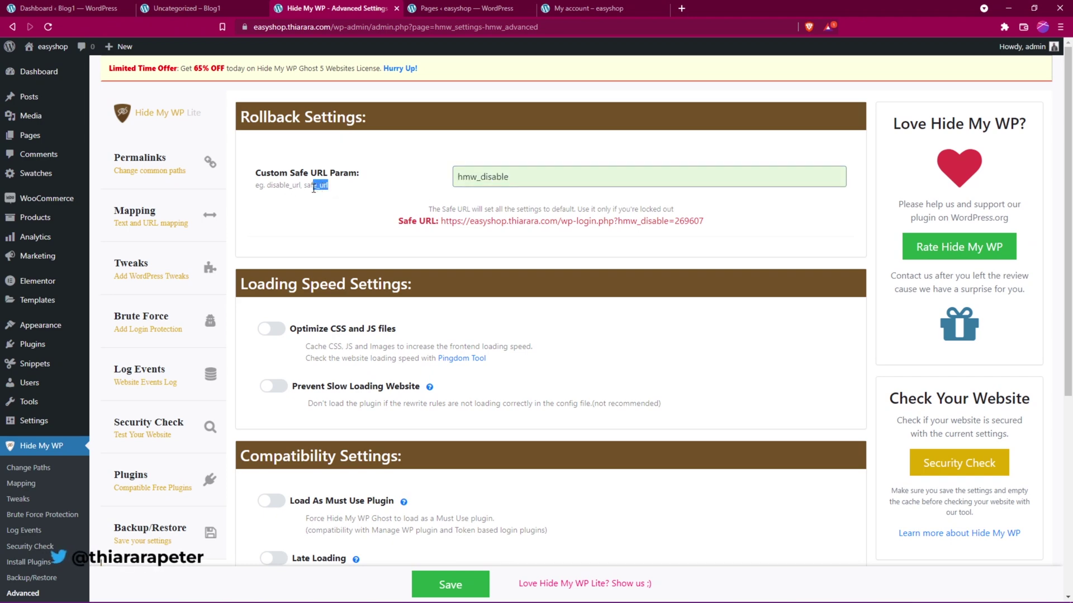
pyautogui.moveTo(328, 185); pyautogui.dragTo(306, 188)
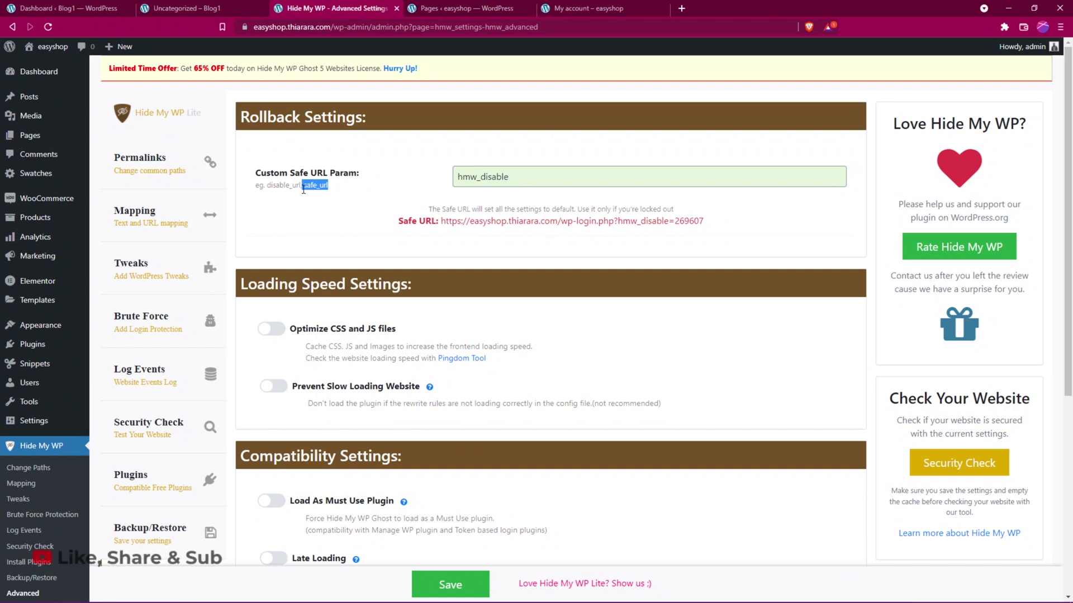
pyautogui.rightClick(306, 188)
pyautogui.click(328, 197)
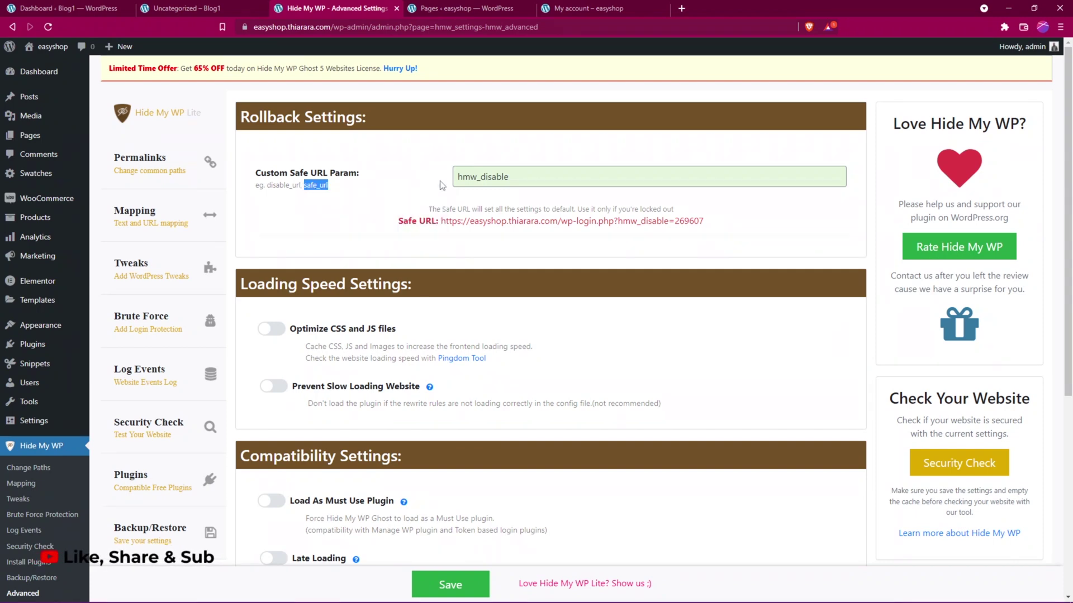
pyautogui.doubleClick(520, 177)
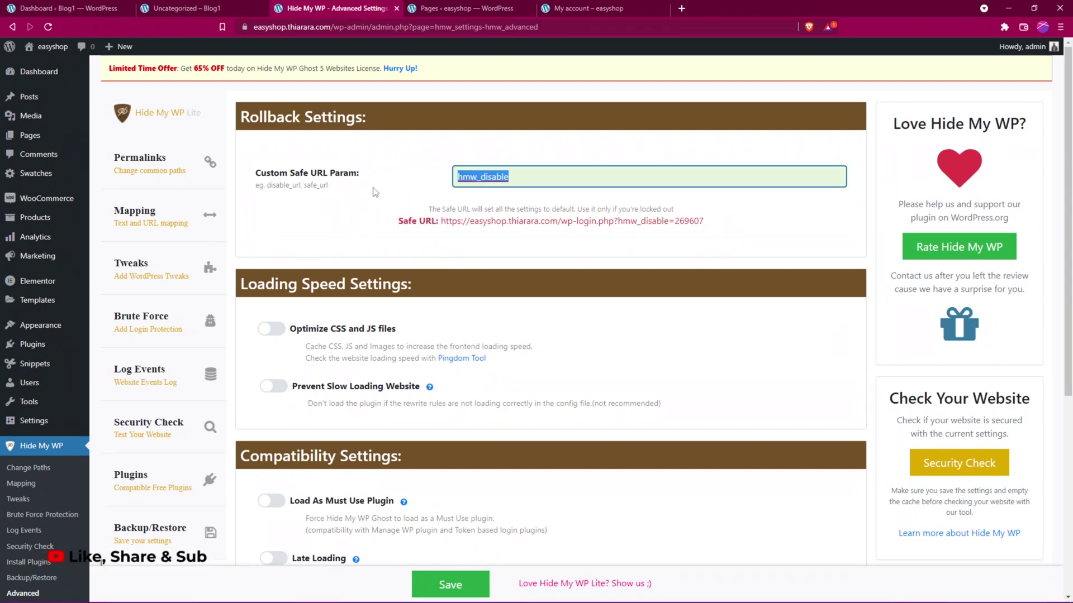
pyautogui.hotkey('ctrl', 'v')
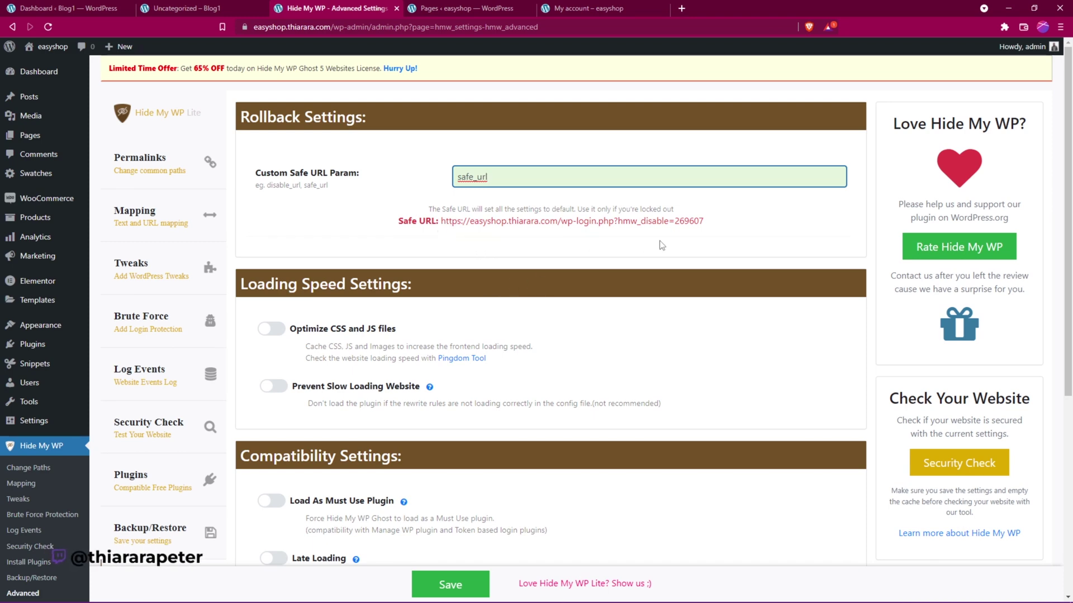
pyautogui.moveTo(704, 222); pyautogui.dragTo(444, 234)
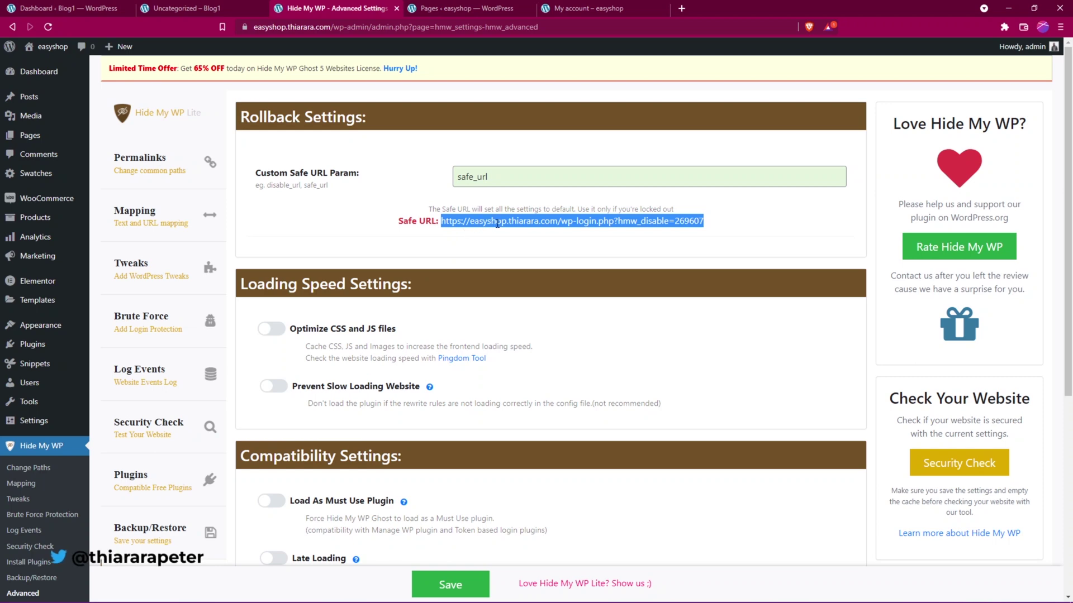
# Enable Optimize CSS and JS files, Prevent Slow Loading Website, Load As Must Use Plugin, Late Loading and Clean Login Page, and save the settings.
pyautogui.click(272, 330)
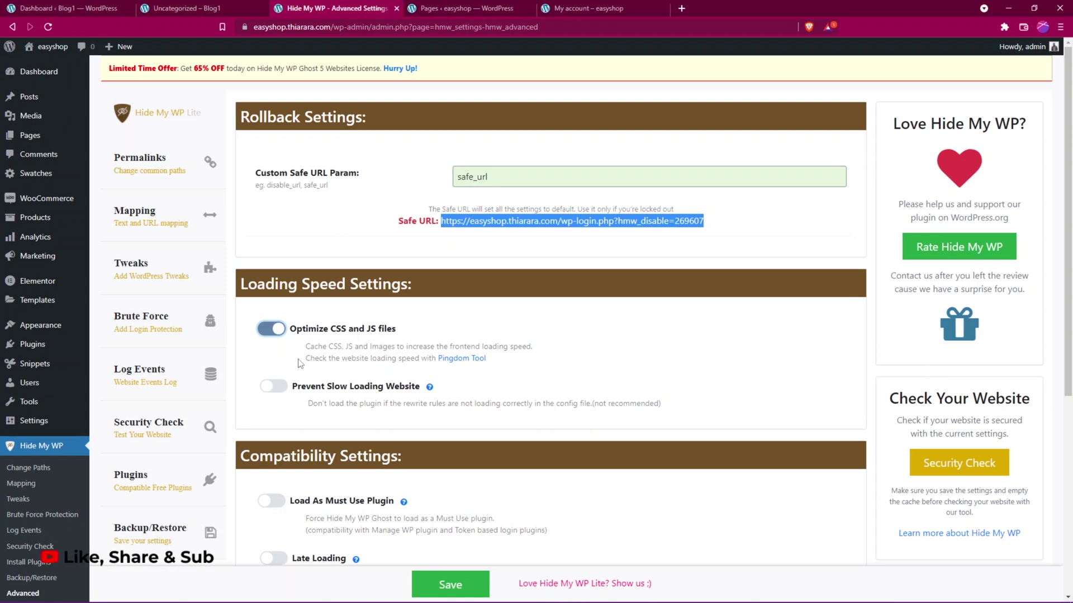
pyautogui.click(277, 388)
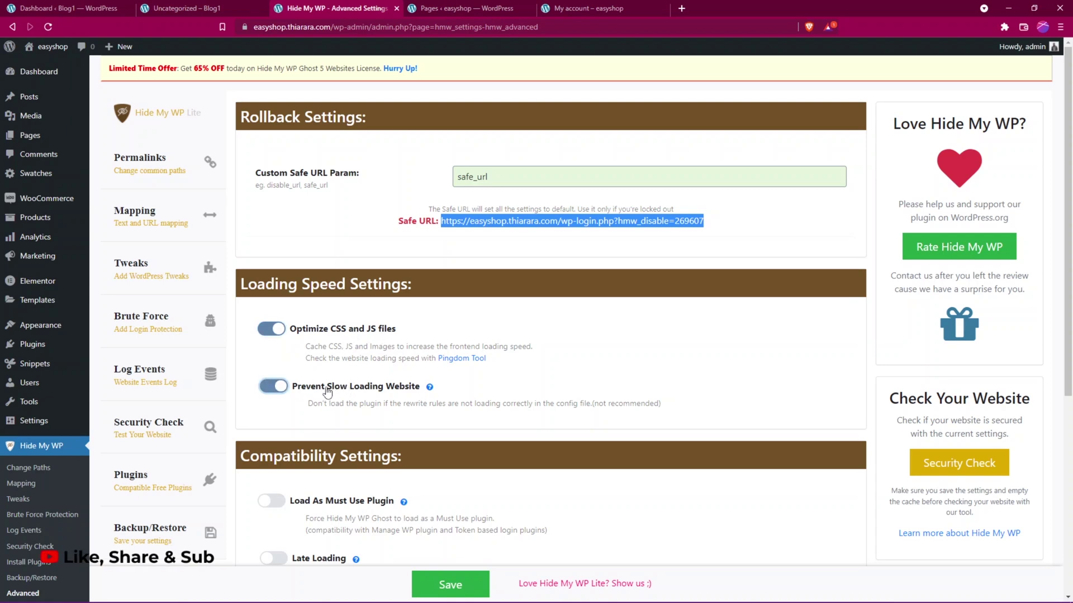
pyautogui.scroll(-2, 301, 397)
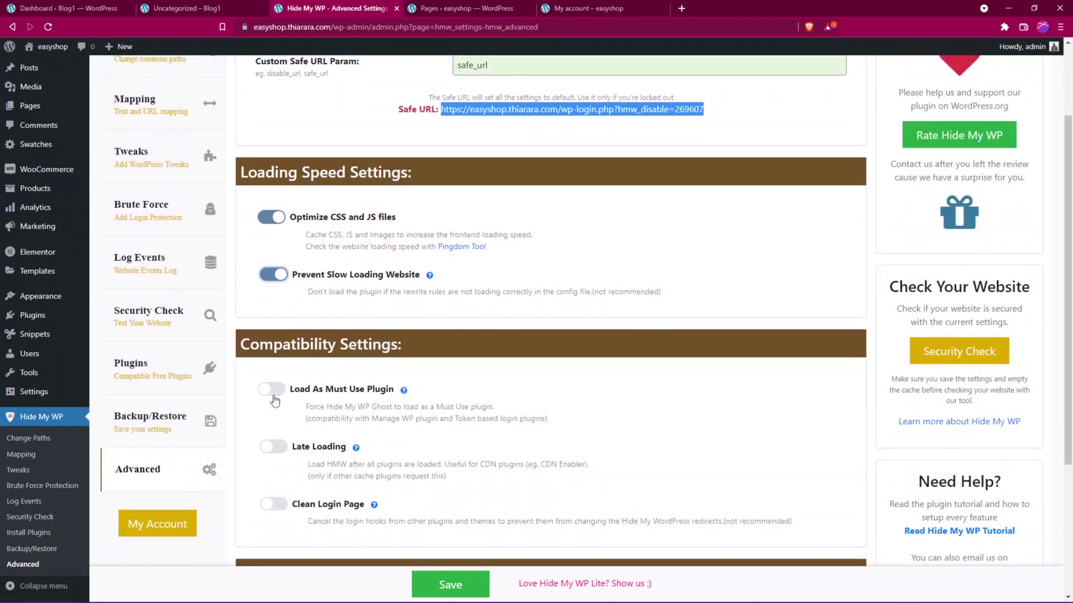
pyautogui.click(274, 398)
pyautogui.click(279, 448)
pyautogui.click(273, 505)
pyautogui.scroll(-4, 404, 555)
pyautogui.click(454, 590)
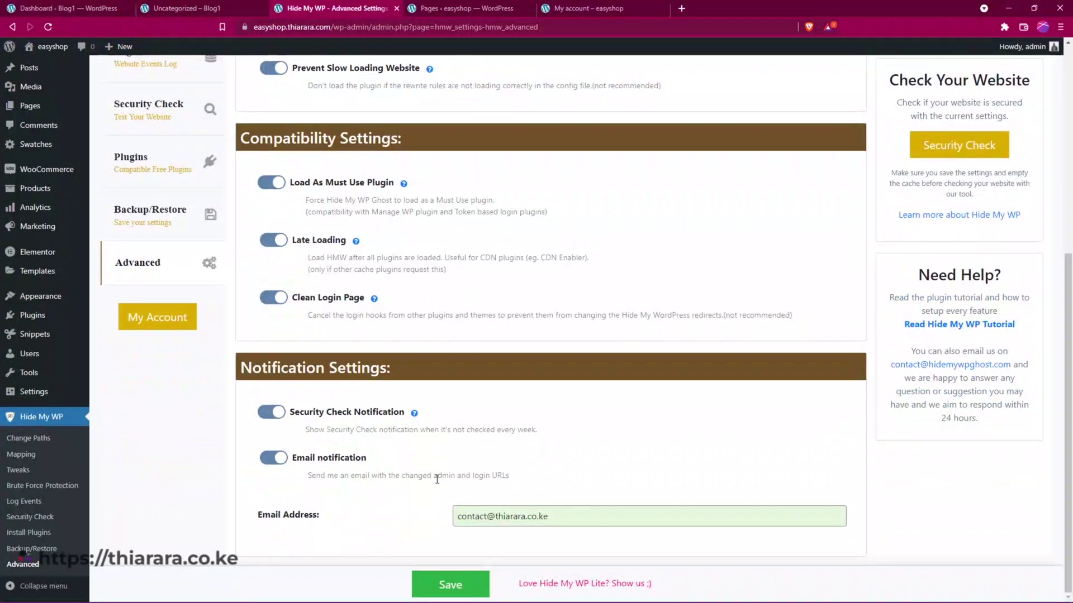
# Check the email address in the Notification Settings and look back over the enabled advanced options.
pyautogui.moveTo(548, 516); pyautogui.dragTo(424, 524)
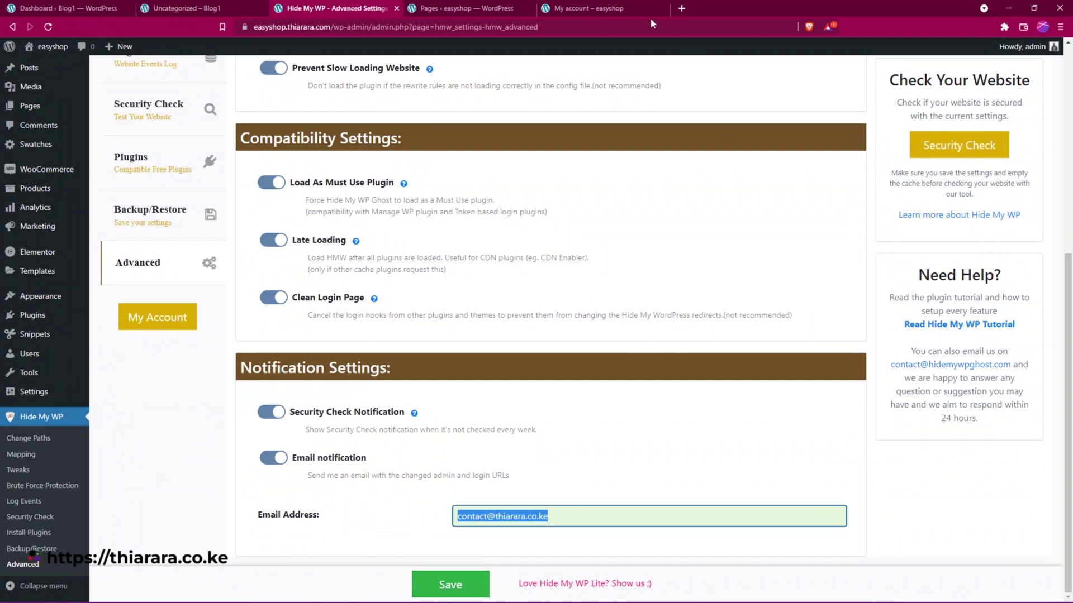
pyautogui.scroll(6, 514, 319)
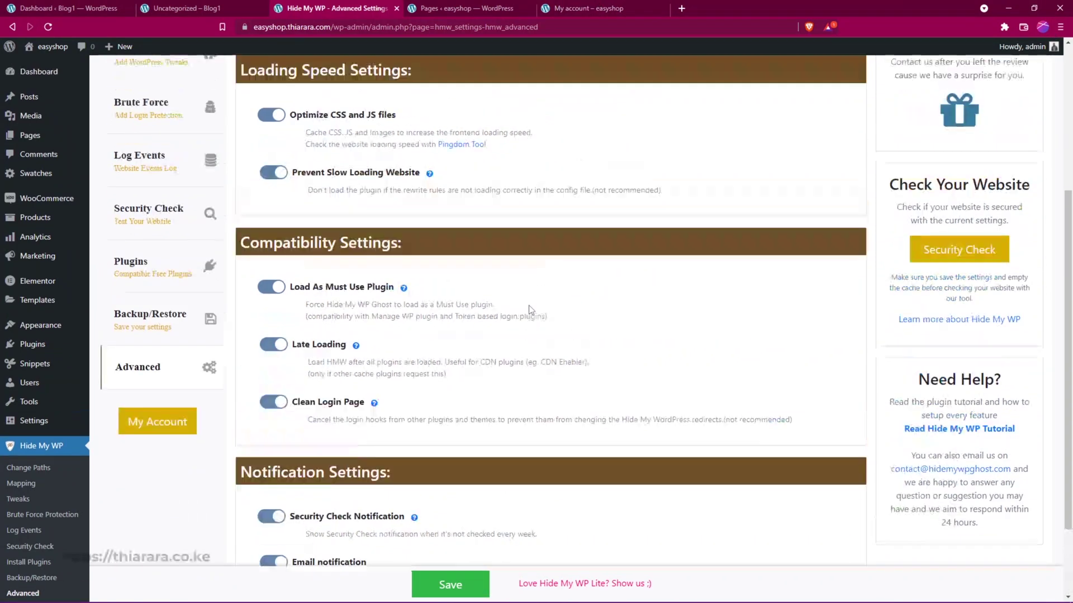